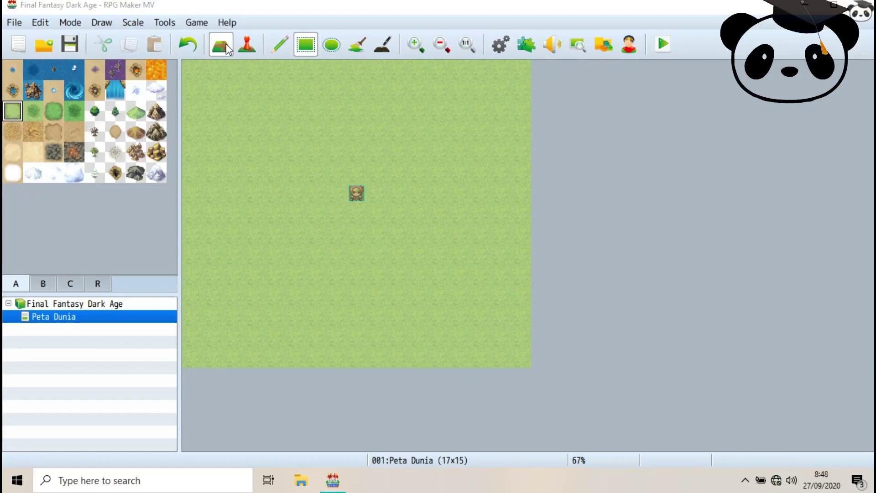
left_click(247, 45)
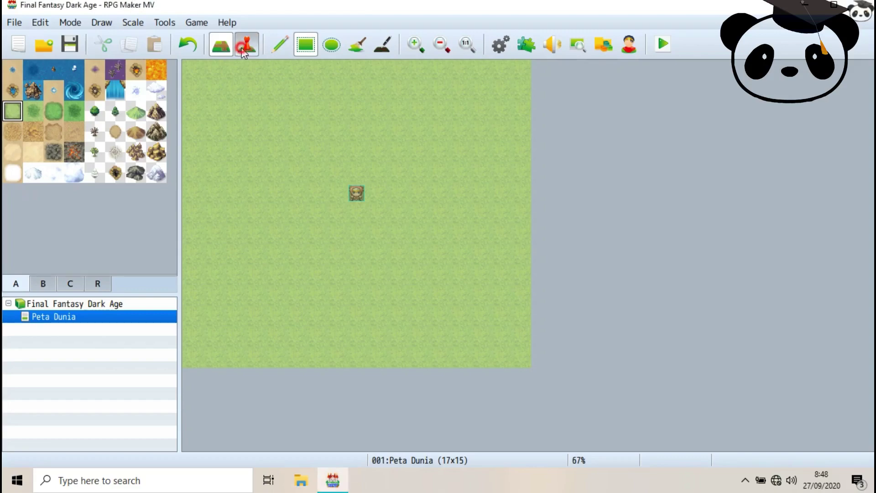
left_click(225, 53)
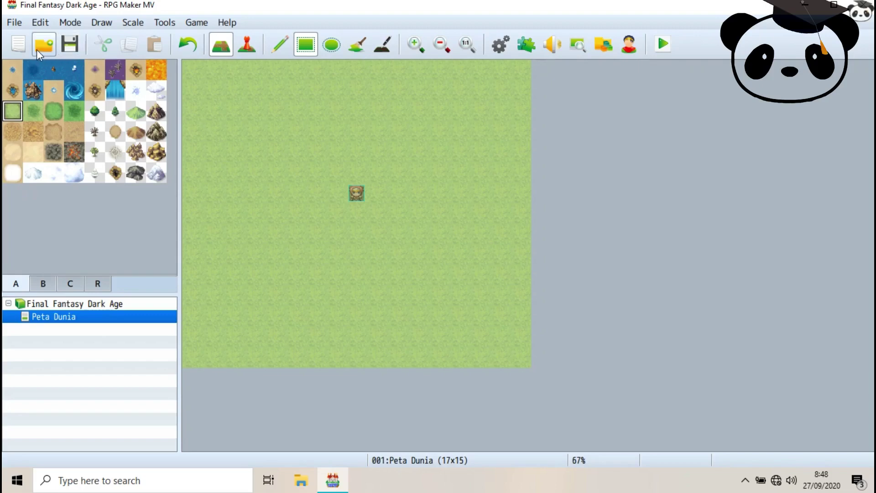
left_click(15, 23)
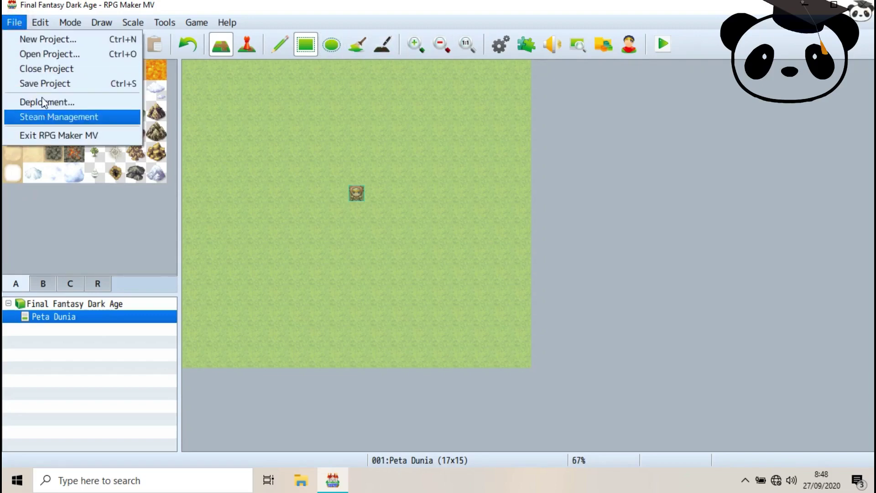
mouse_move(39, 19)
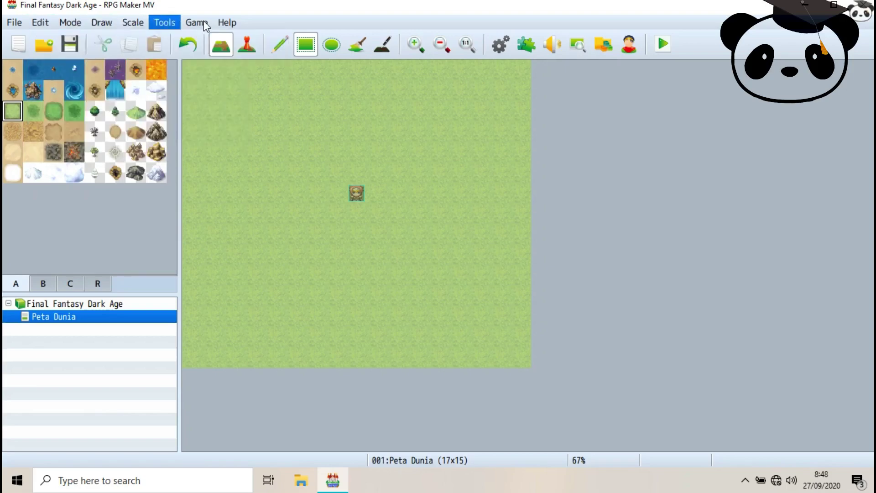
mouse_move(223, 23)
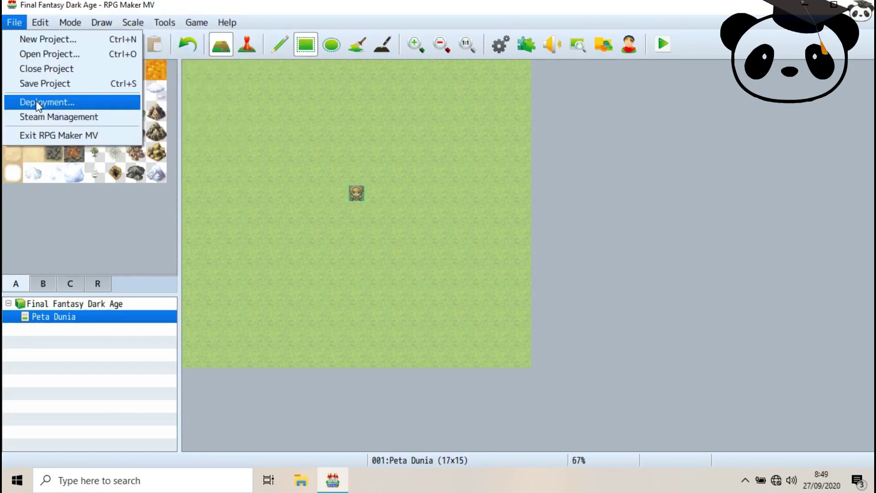
- Open the project's deployment settings, review the platform, encryption and output options, and close them without deploying
left_click(37, 100)
left_click(393, 258)
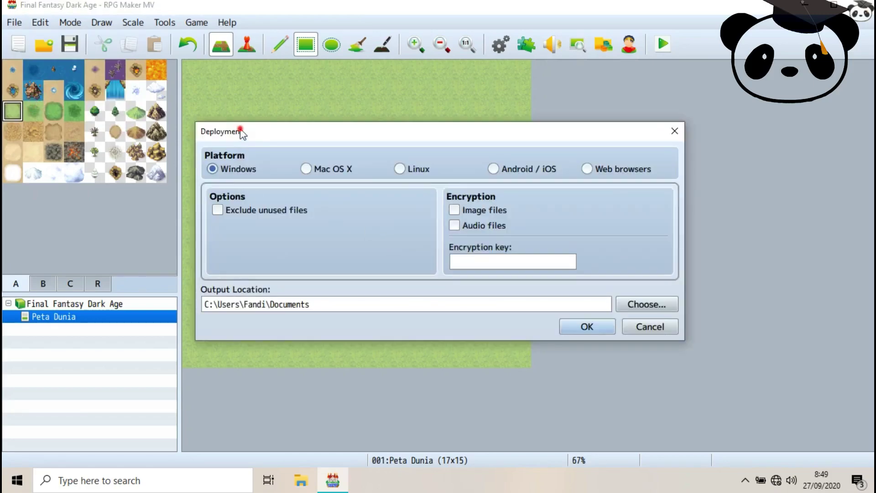
left_click_drag(239, 131, 245, 100)
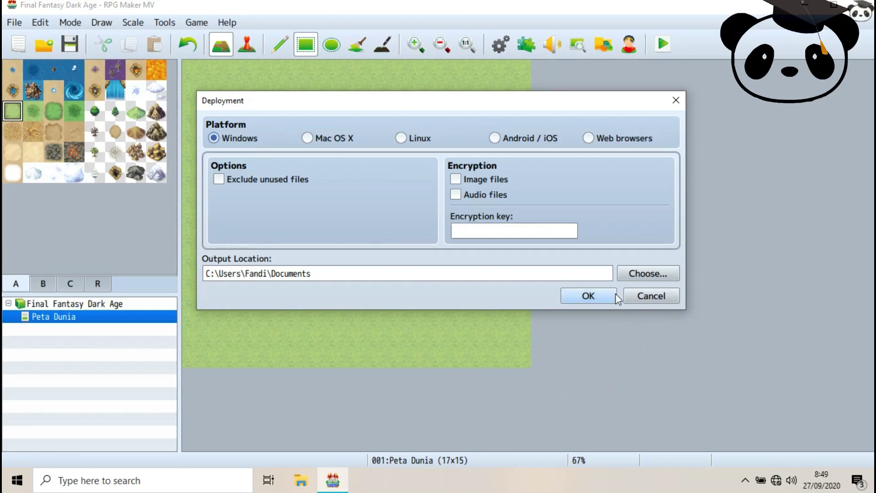
left_click(644, 297)
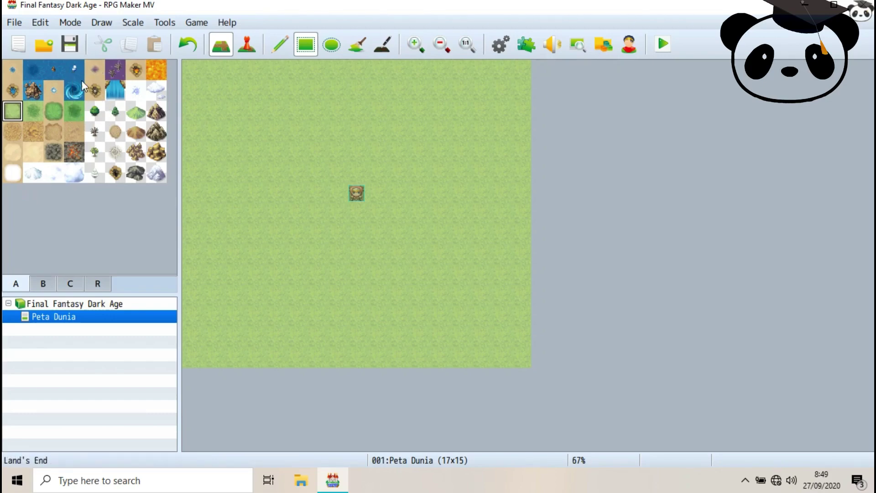
- With the pencil, paint Deep Sea along the map's north, east and west edges and a diagonal channel to the southeast corner
left_click(35, 74)
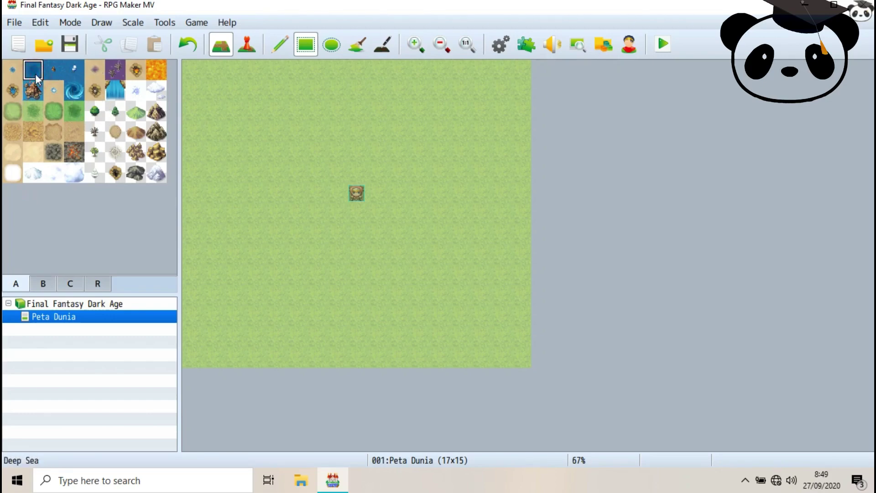
left_click(17, 72)
left_click(24, 72)
left_click(280, 44)
mouse_move(251, 70)
left_mouse_down()
mouse_move(193, 86)
mouse_move(503, 72)
mouse_move(487, 67)
mouse_move(530, 146)
mouse_move(501, 110)
mouse_move(521, 193)
left_mouse_up()
mouse_move(518, 265)
left_mouse_down()
mouse_move(496, 361)
mouse_move(469, 388)
mouse_move(492, 347)
mouse_move(210, 175)
mouse_move(457, 328)
mouse_move(337, 280)
mouse_move(223, 195)
mouse_move(213, 173)
mouse_move(438, 298)
left_mouse_up()
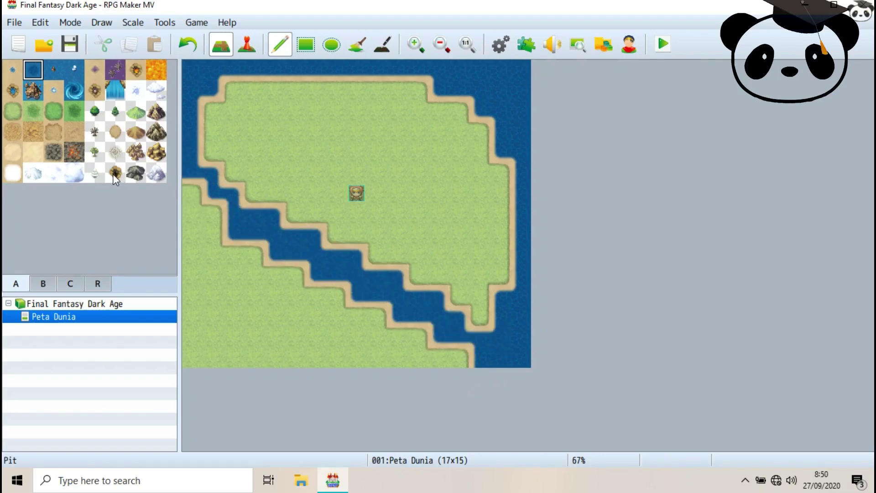
- Repaint the diagonal channel with the lighter sea tile, from the west edge down to the southeast corner
left_click(15, 67)
mouse_move(201, 163)
left_mouse_down()
mouse_move(229, 180)
mouse_move(254, 222)
mouse_move(221, 198)
left_mouse_up()
mouse_move(283, 234)
left_mouse_down()
mouse_move(274, 221)
mouse_move(287, 254)
mouse_move(343, 276)
mouse_move(358, 275)
mouse_move(357, 259)
mouse_move(327, 274)
left_mouse_up()
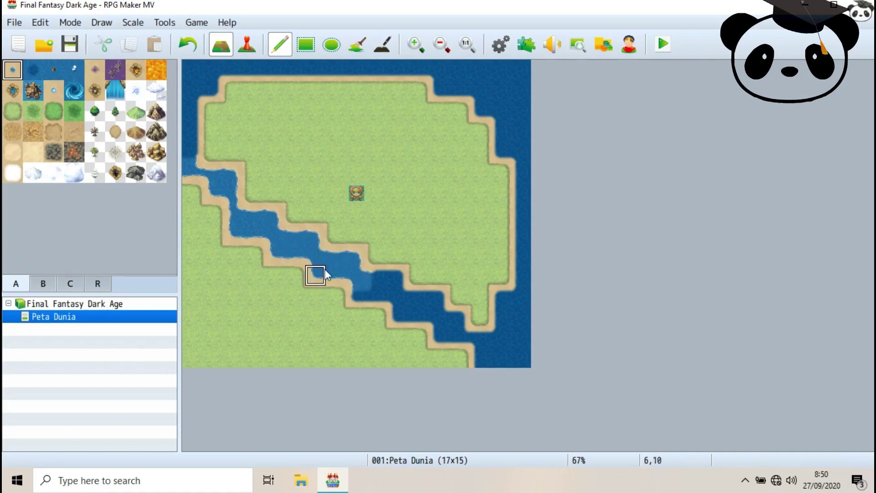
left_click_drag(375, 289, 356, 293)
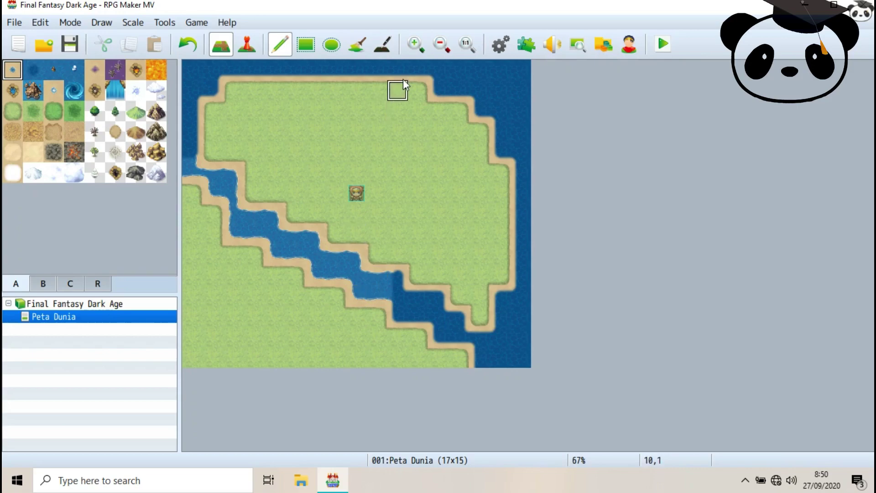
left_click(416, 44)
left_click(416, 44)
left_click(417, 45)
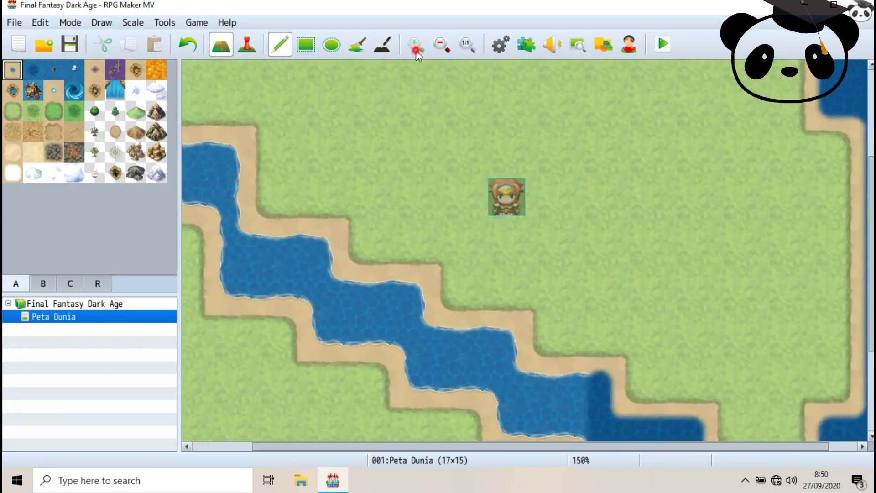
scroll(485, 333, "down", 3)
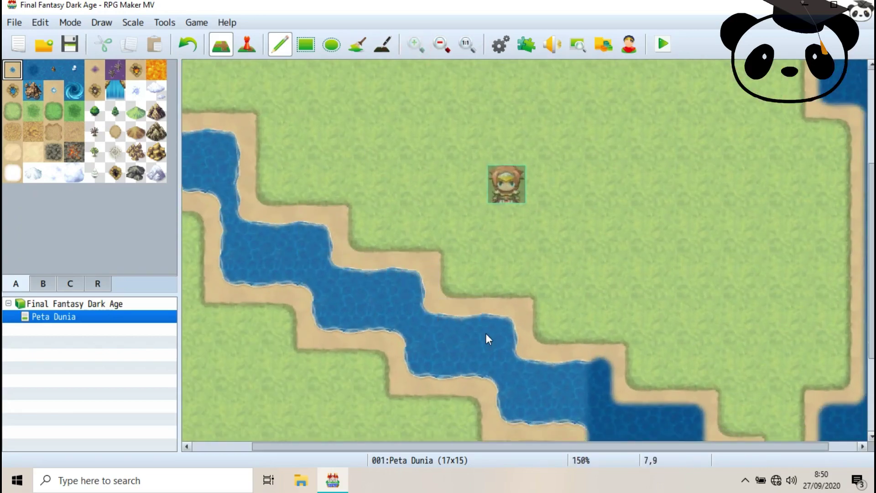
mouse_move(598, 276)
left_mouse_down()
mouse_move(592, 345)
mouse_move(646, 313)
mouse_move(696, 347)
mouse_move(703, 422)
mouse_move(746, 375)
mouse_move(791, 402)
mouse_move(848, 336)
mouse_move(842, 425)
left_mouse_up()
scroll(828, 390, "down", 2)
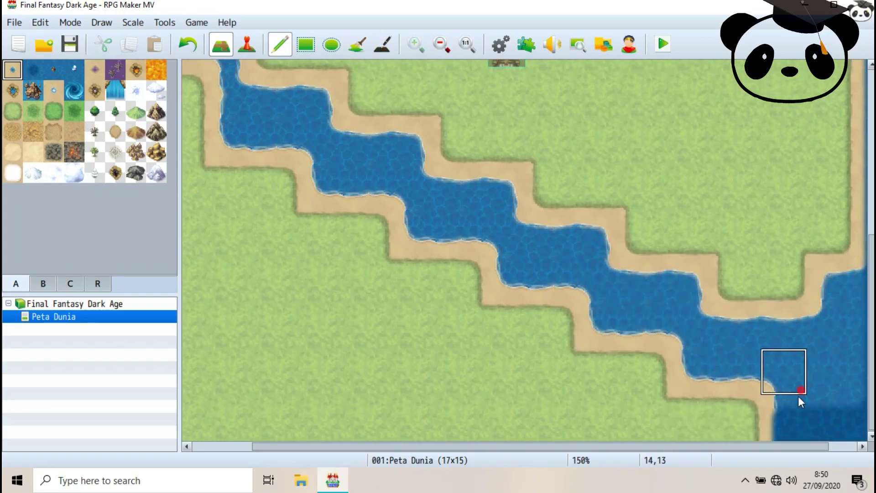
- Paint the lighter sea tile along the east, north and west coasts of the upper landmass
left_click(441, 44)
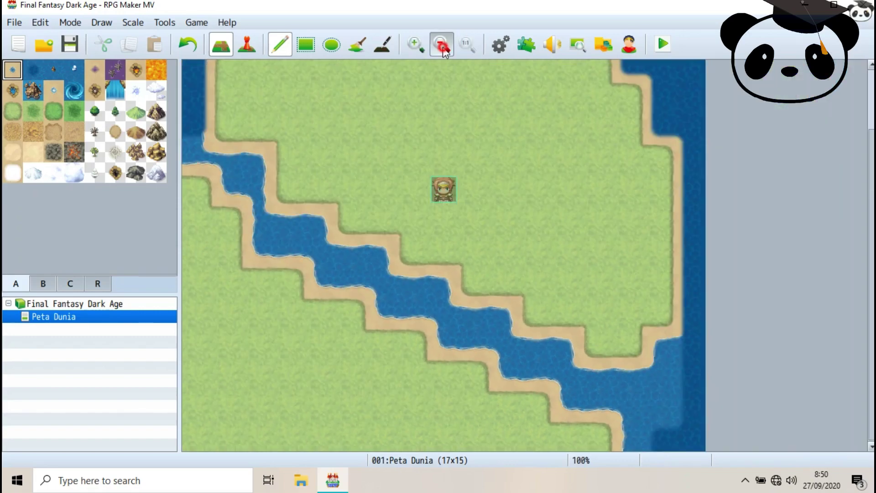
mouse_move(642, 350)
left_mouse_down()
mouse_move(650, 305)
mouse_move(635, 187)
mouse_move(626, 151)
mouse_move(583, 98)
left_mouse_up()
scroll(599, 219, "up", 2)
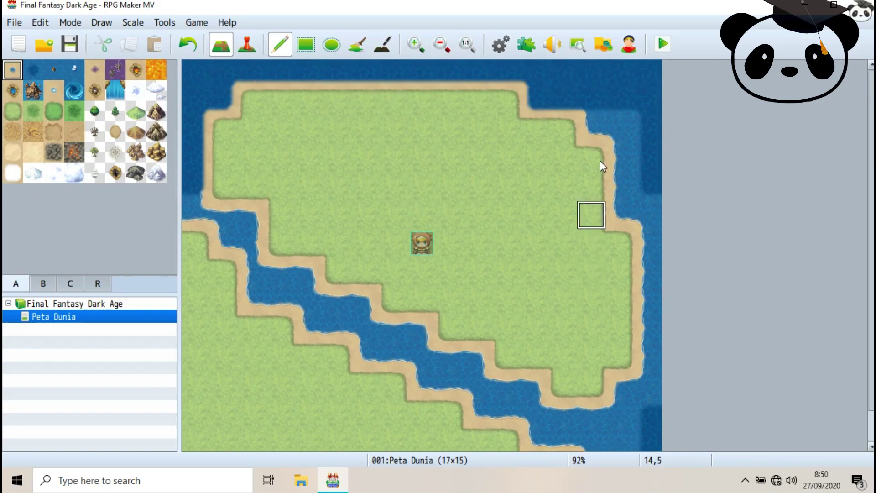
mouse_move(527, 85)
left_mouse_down()
mouse_move(434, 74)
mouse_move(246, 78)
left_mouse_up()
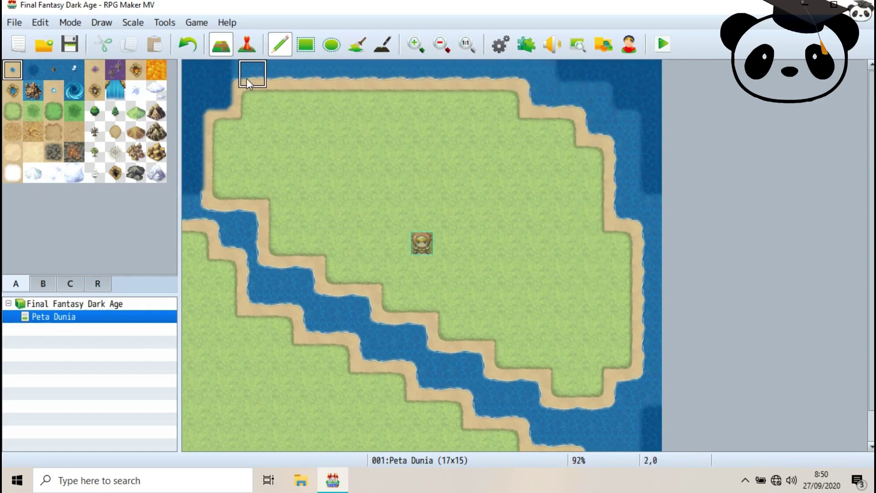
left_click(198, 133)
left_click_drag(198, 132, 198, 180)
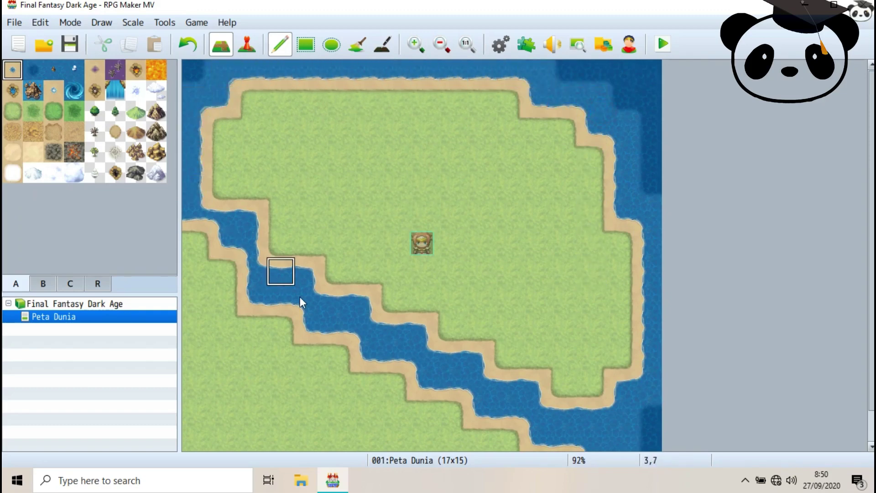
- Look through the structure tiles for a bridge piece to cross the river
scroll(300, 297, "down", 2)
scroll(333, 304, "up", 1)
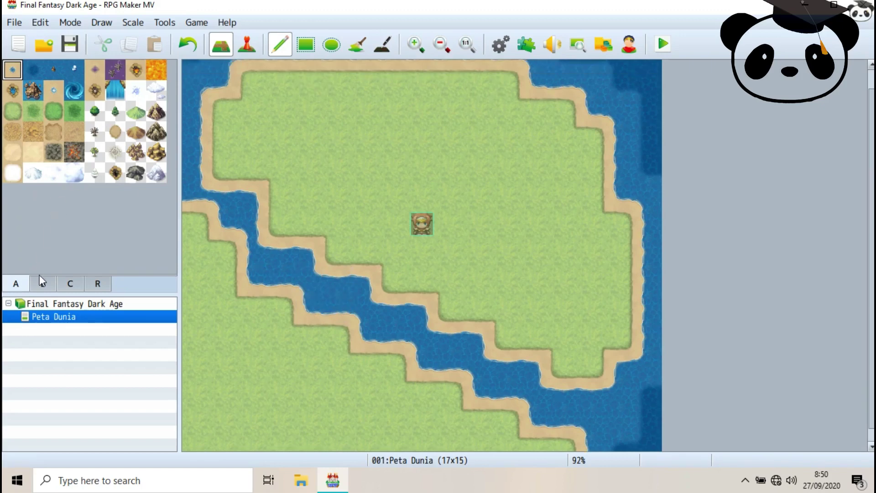
scroll(325, 349, "down", 1)
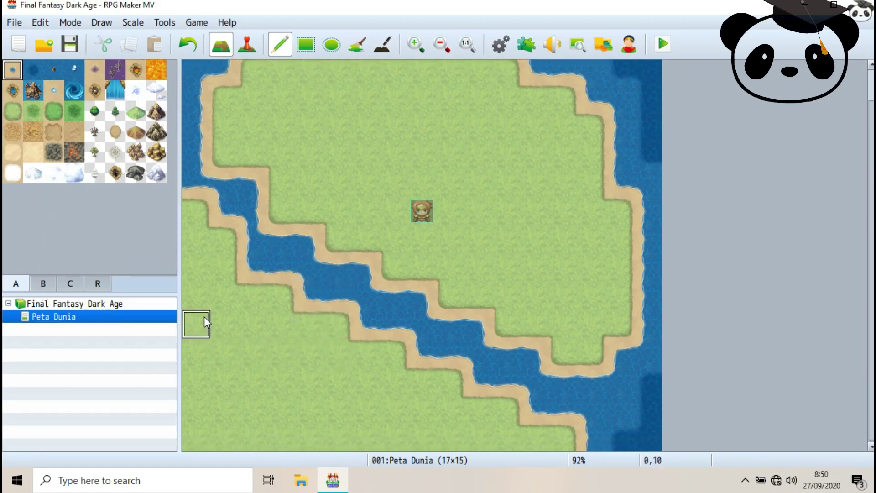
left_click(43, 284)
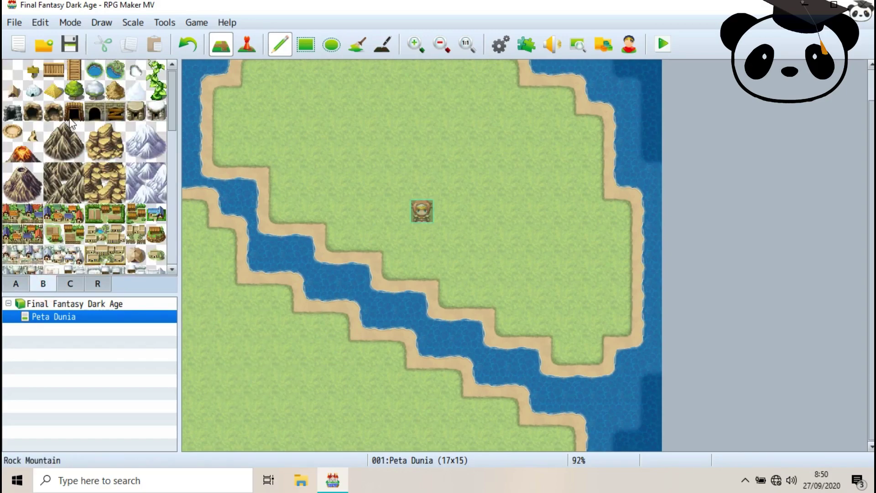
scroll(69, 155, "down", 3)
scroll(71, 164, "down", 1)
left_click(33, 171)
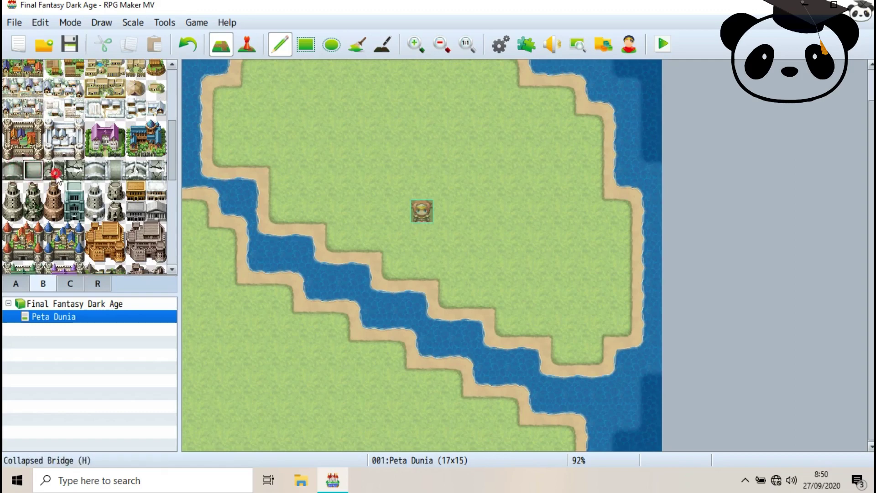
left_click(74, 170)
left_click(33, 170)
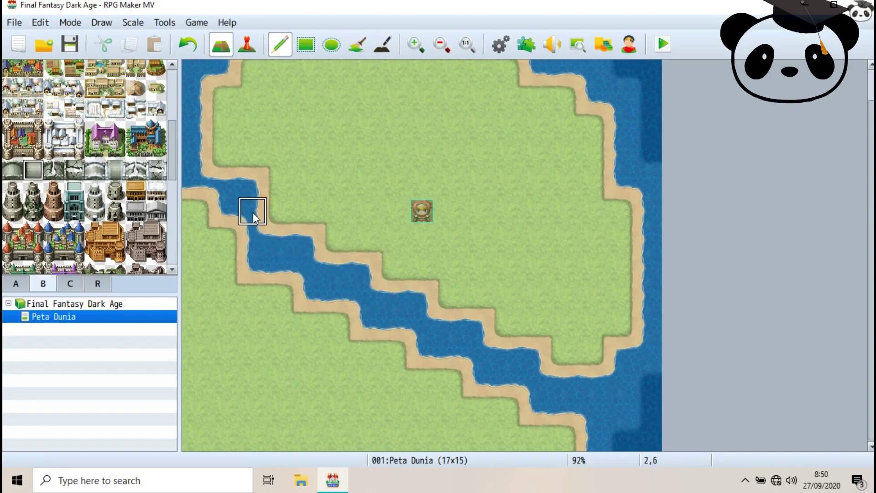
left_click(13, 170)
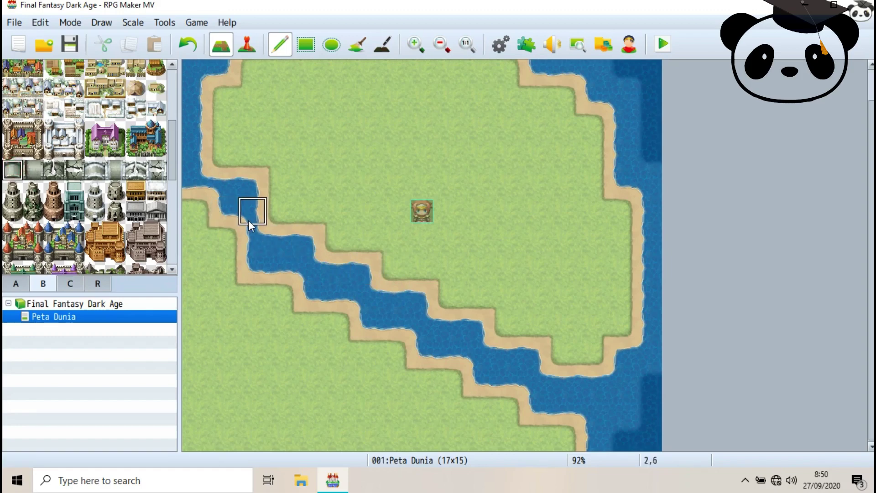
- Narrow the river at column 4 by painting Grassland A across it and restoring lighter sea water at tile 4,8
left_click(15, 284)
left_click(35, 111)
left_click(13, 111)
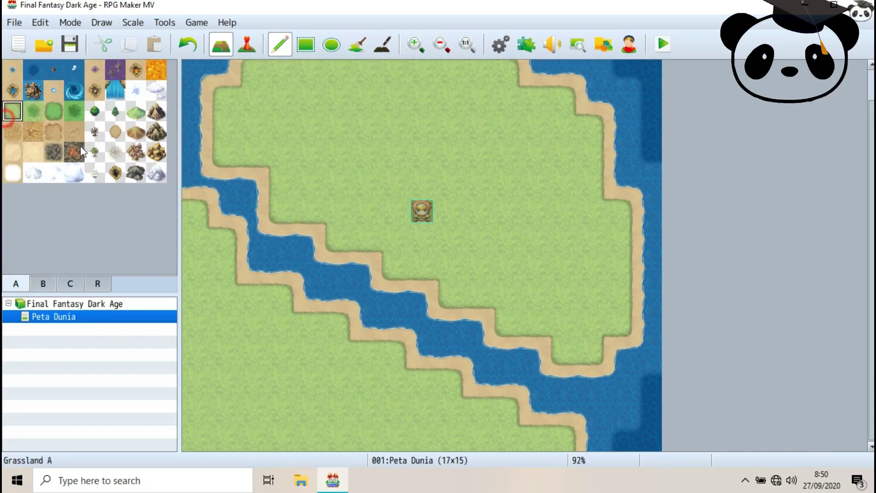
left_click(311, 266)
left_click(308, 236)
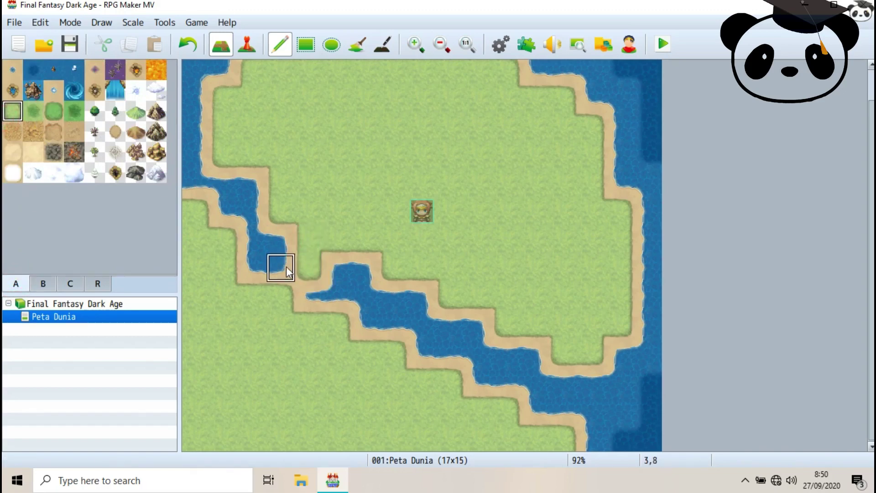
left_click(309, 292)
left_click(12, 69)
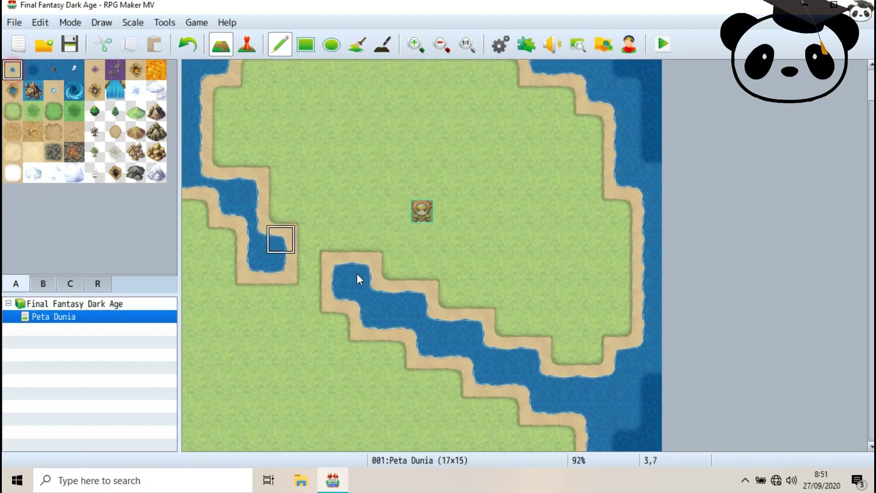
left_click(300, 269)
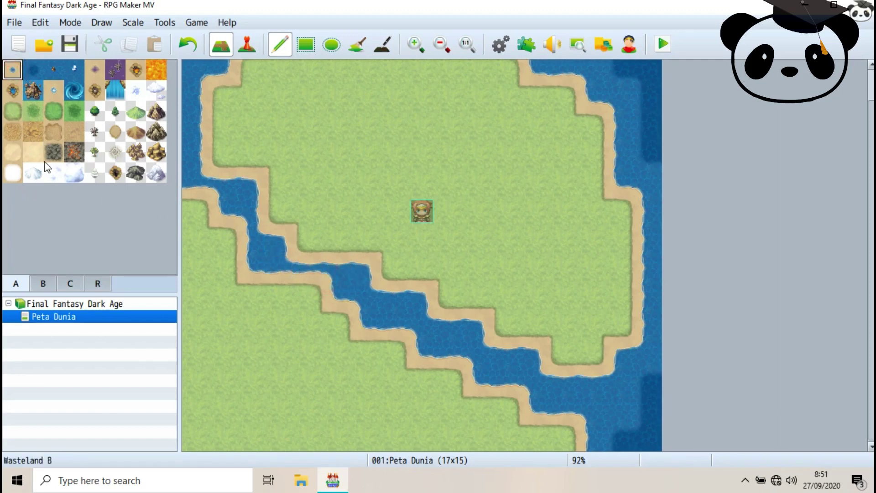
- Place a vertical stone bridge tile over the narrowed river at tile 4,8
left_click(46, 283)
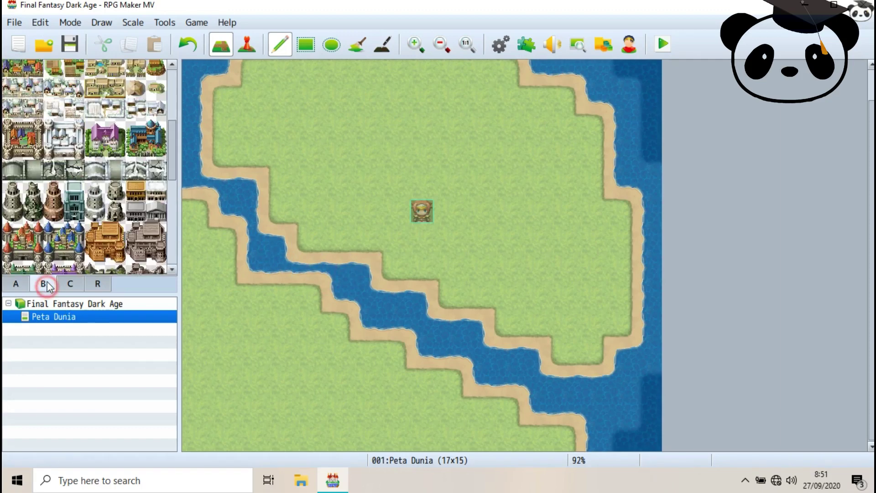
left_click(32, 170)
left_click(308, 269)
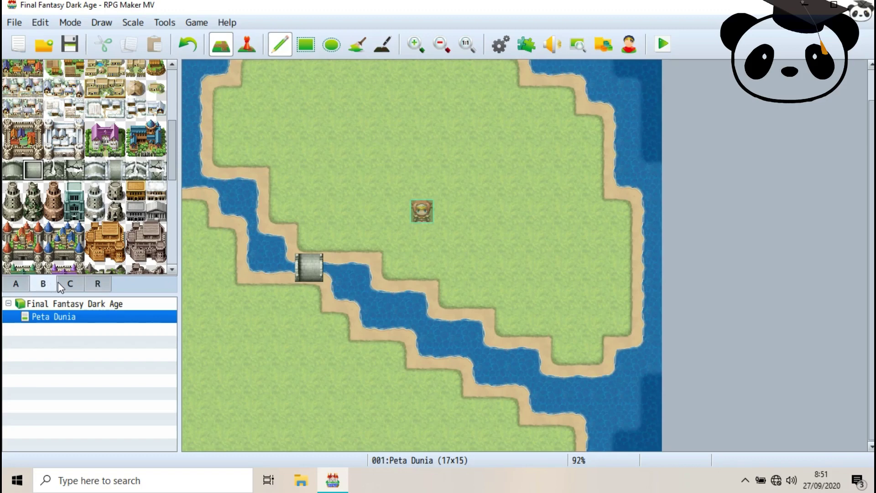
- Place the Town C tile at 6,4 on the upper landmass and at 1,12 on the lower landmass
scroll(71, 215, "up", 2)
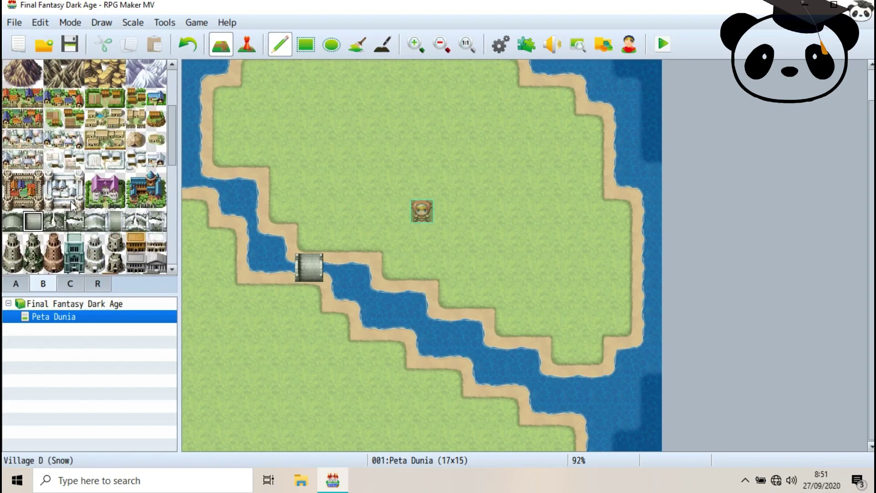
scroll(77, 205, "up", 2)
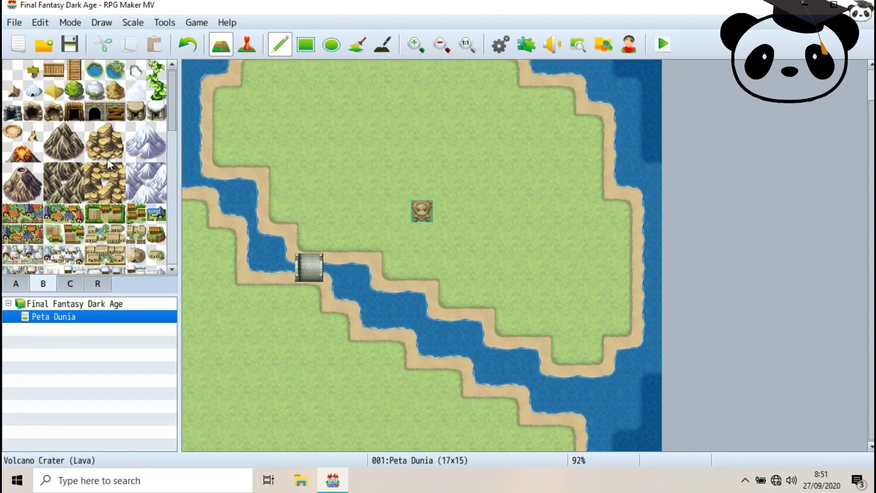
scroll(68, 218, "down", 5)
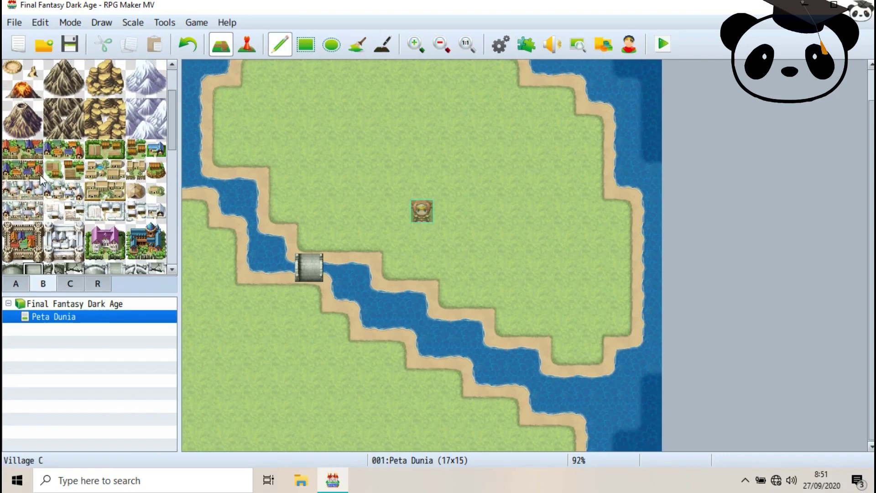
scroll(52, 213, "up", 3)
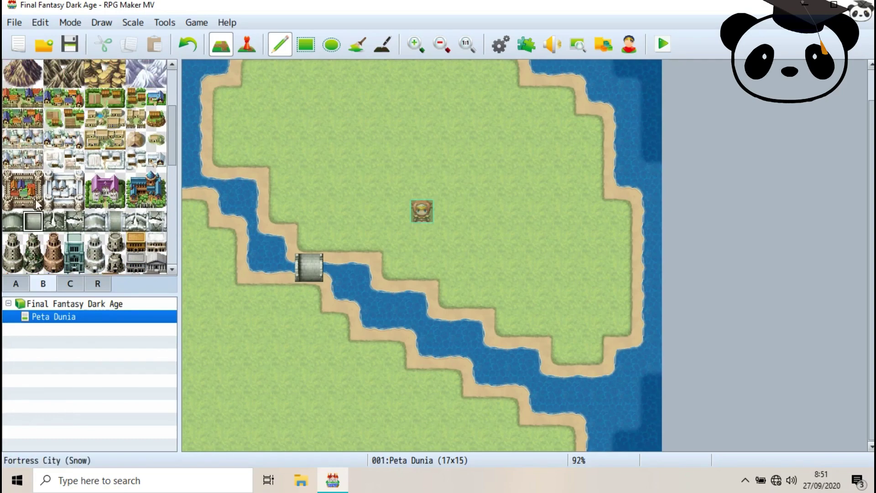
left_click(7, 136)
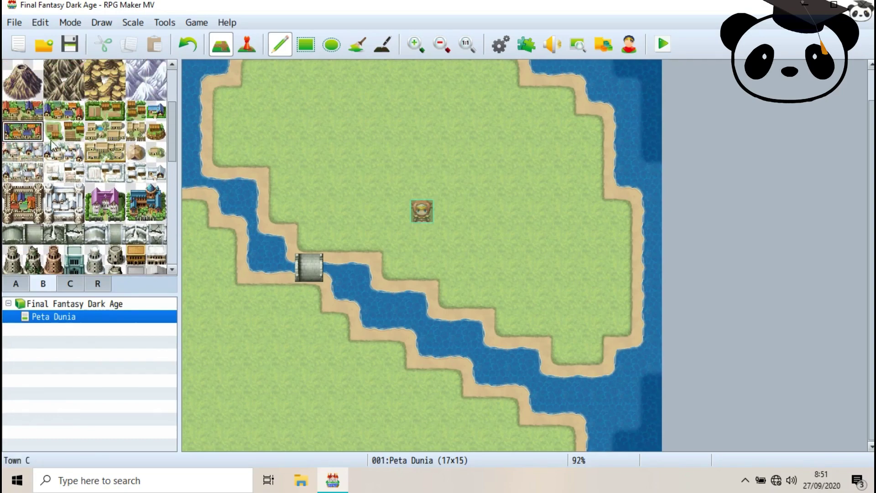
left_click(371, 147)
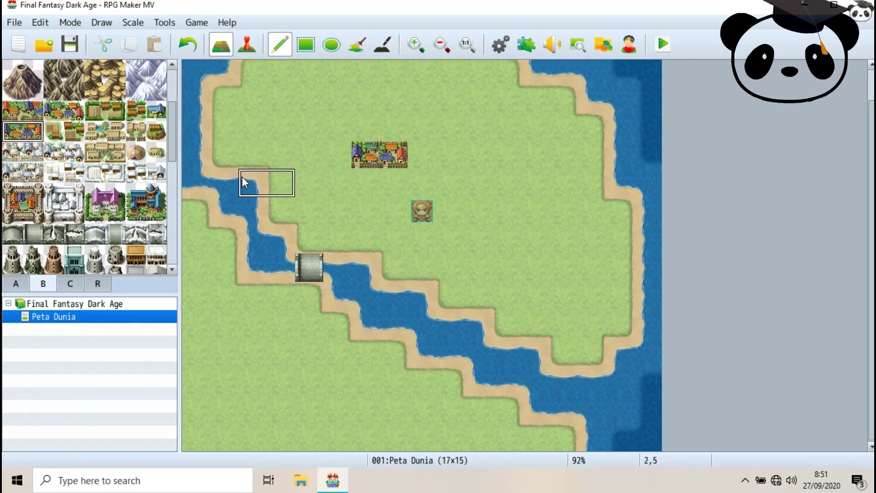
left_click(224, 382)
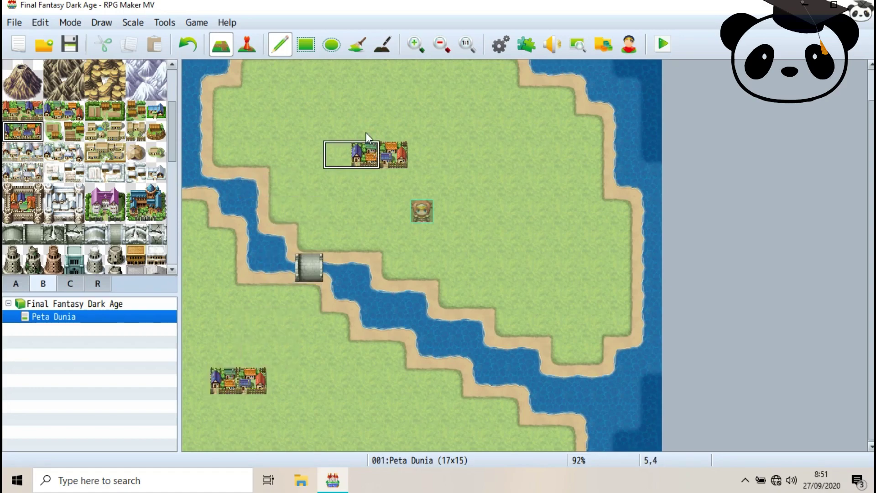
- Place the full red-roofed Castle A piece at tile 6,1, above the upper landmass's town
scroll(64, 172, "down", 3)
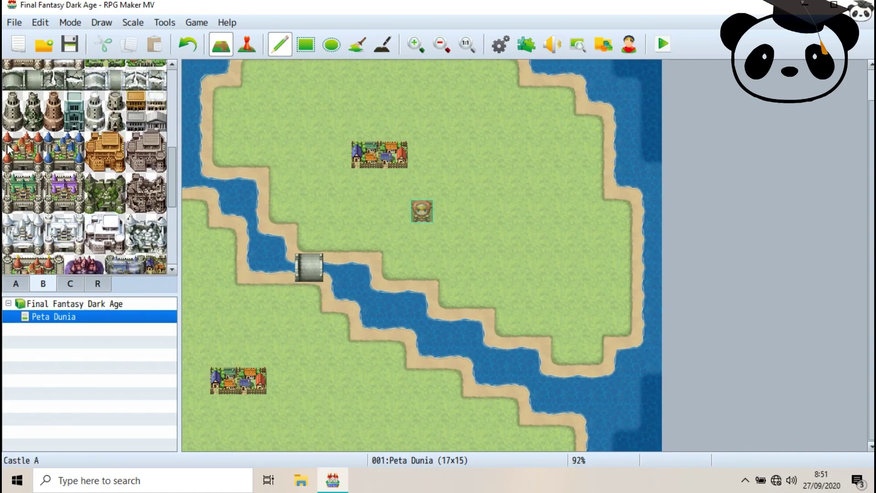
left_click_drag(11, 145, 38, 167)
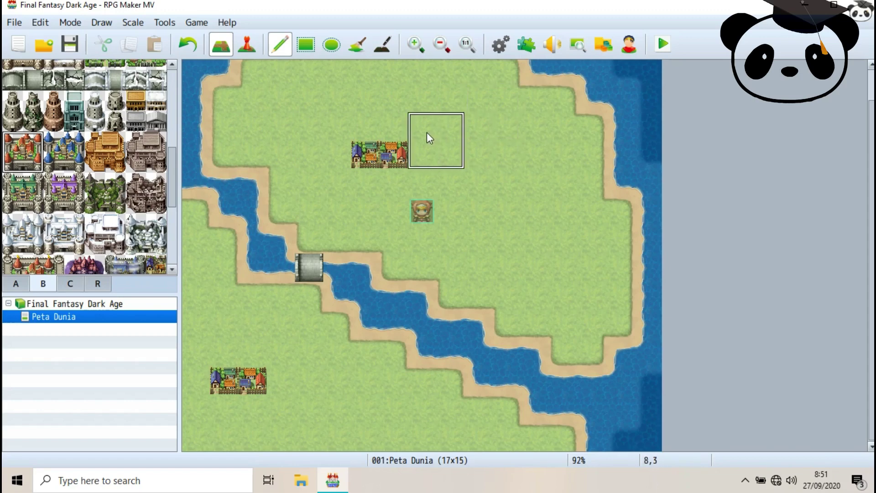
scroll(370, 76, "up", 2)
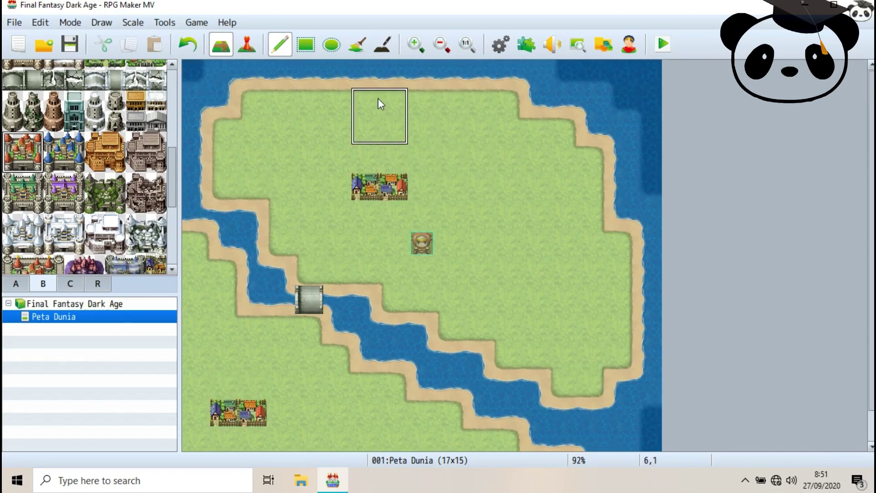
left_click(379, 109)
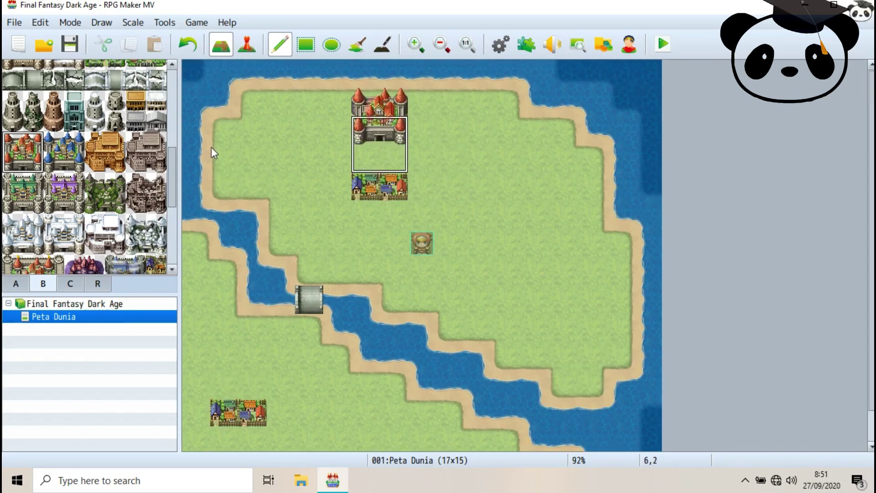
- Paint a dense forest of round green trees across the eastern and southeastern parts of the upper landmass
left_click(16, 284)
left_click(95, 110)
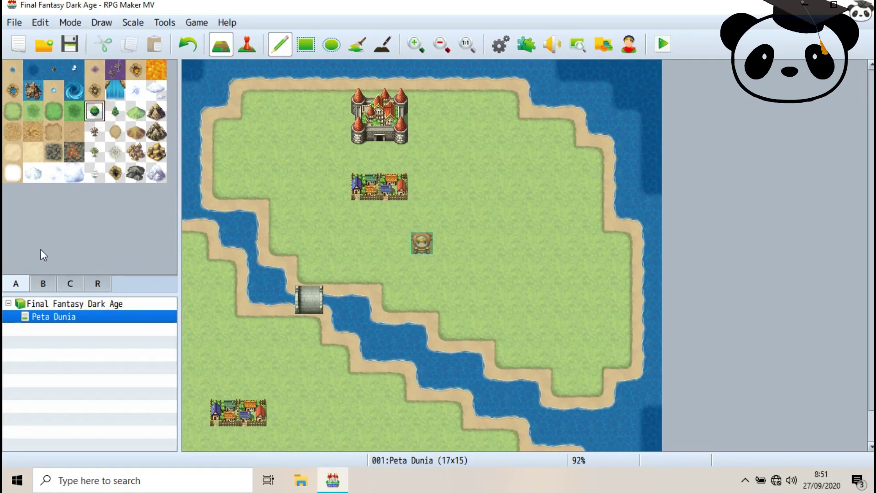
mouse_move(477, 214)
left_mouse_down()
mouse_move(494, 183)
mouse_move(542, 267)
mouse_move(504, 160)
mouse_move(468, 121)
mouse_move(580, 308)
mouse_move(420, 281)
mouse_move(476, 300)
mouse_move(474, 314)
mouse_move(452, 326)
mouse_move(573, 347)
mouse_move(575, 383)
mouse_move(585, 346)
mouse_move(618, 352)
mouse_move(620, 243)
left_mouse_up()
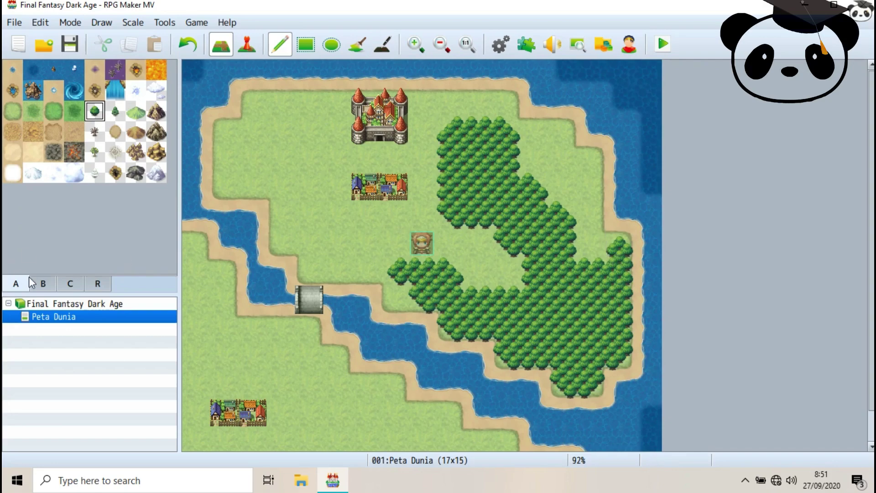
- Try the two-tile-high Building D skyscraper at tile 3,2, west of the castle, and undo its placement
left_click(42, 284)
left_click(70, 284)
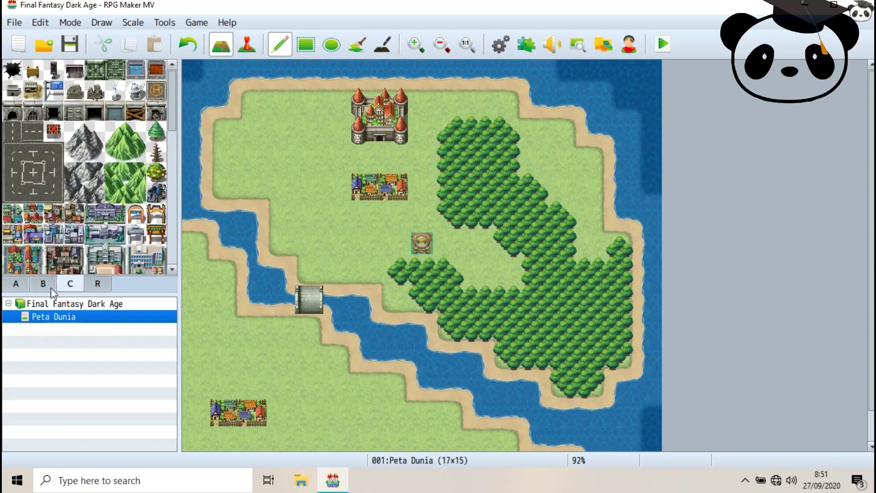
scroll(62, 200, "down", 3)
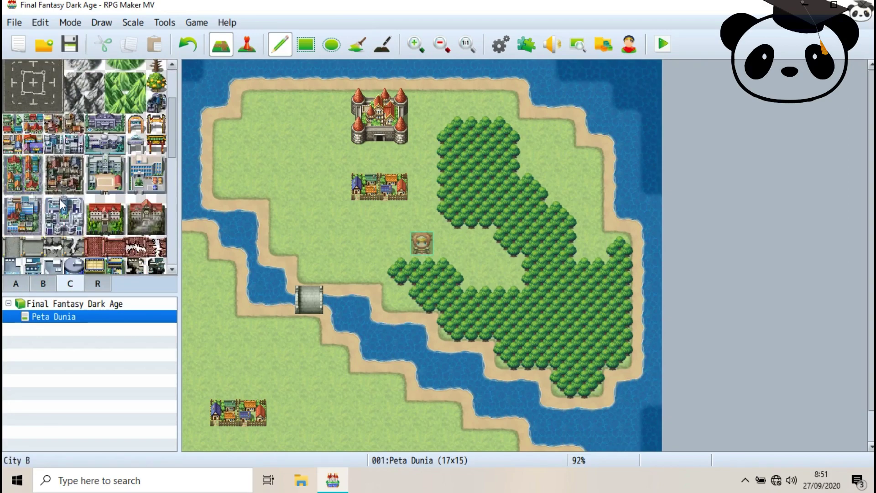
scroll(66, 200, "up", 1)
left_click_drag(74, 230, 74, 253)
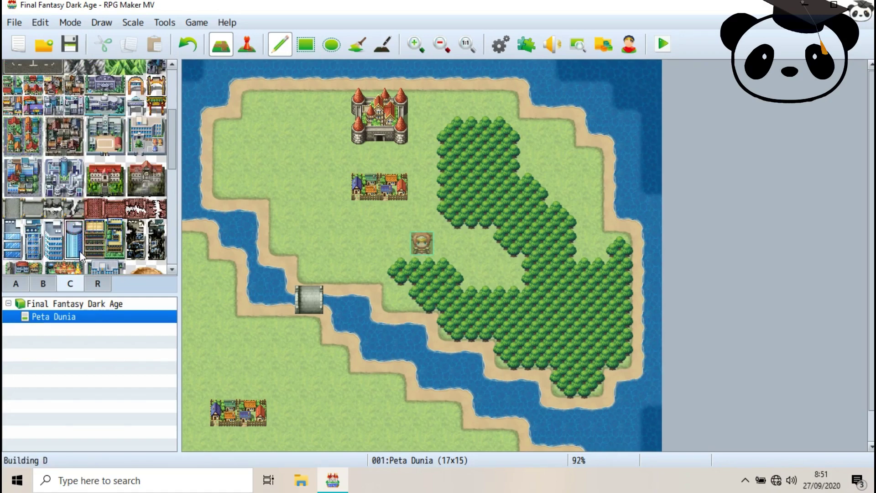
left_click(281, 136)
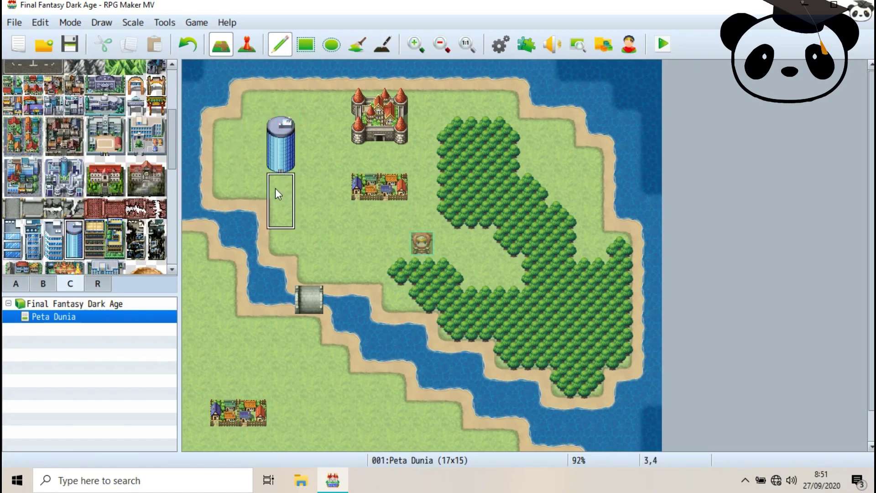
key("ctrl+z")
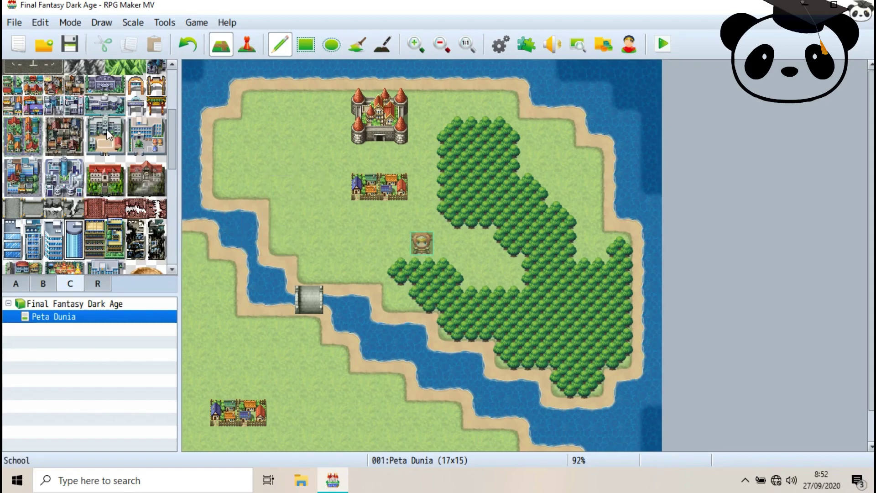
scroll(105, 150, "down", 4)
scroll(110, 180, "down", 2)
scroll(114, 189, "down", 2)
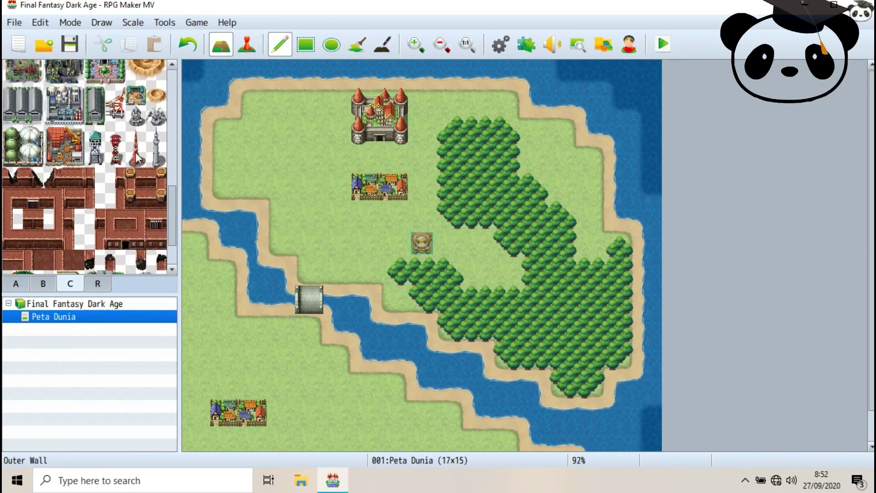
left_click_drag(135, 137, 136, 157)
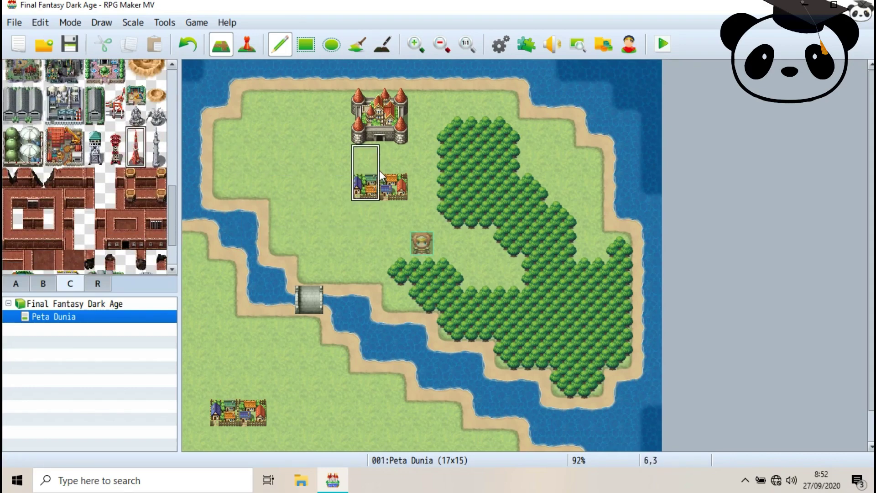
left_click(43, 283)
- Paint darker grass over the upper landmass's west side and in a strip running east below the town
left_click(16, 284)
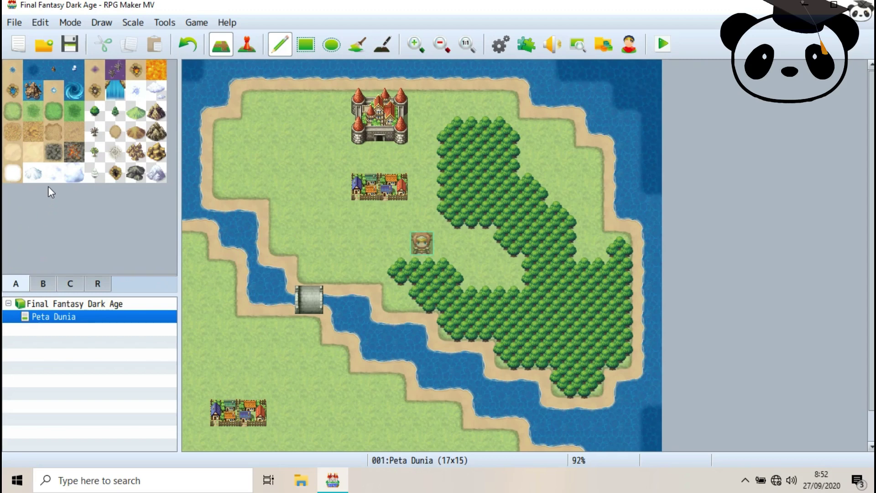
left_click(33, 111)
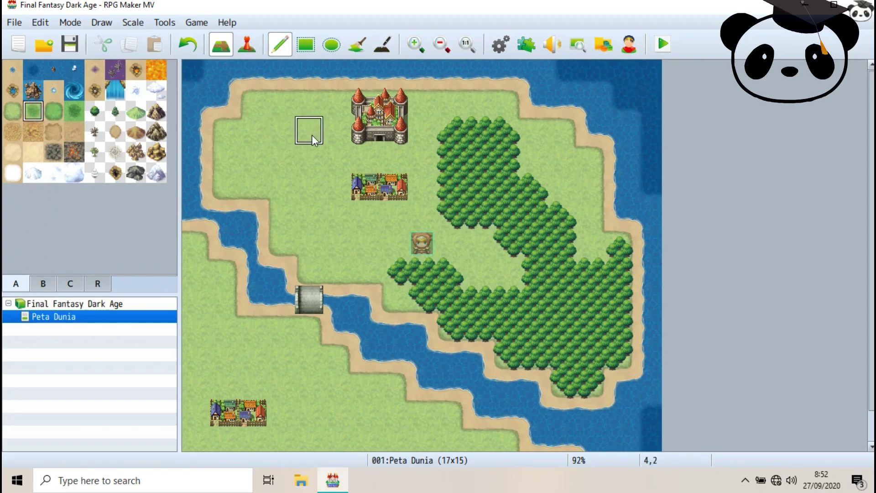
mouse_move(311, 135)
left_mouse_down()
mouse_move(287, 142)
mouse_move(285, 187)
left_mouse_up()
mouse_move(243, 143)
left_mouse_down()
mouse_move(223, 182)
mouse_move(236, 143)
mouse_move(292, 108)
mouse_move(283, 122)
mouse_move(311, 225)
mouse_move(291, 223)
mouse_move(327, 243)
mouse_move(380, 242)
mouse_move(397, 270)
left_mouse_up()
mouse_move(502, 259)
left_mouse_down()
mouse_move(499, 274)
mouse_move(458, 250)
mouse_move(392, 251)
left_mouse_up()
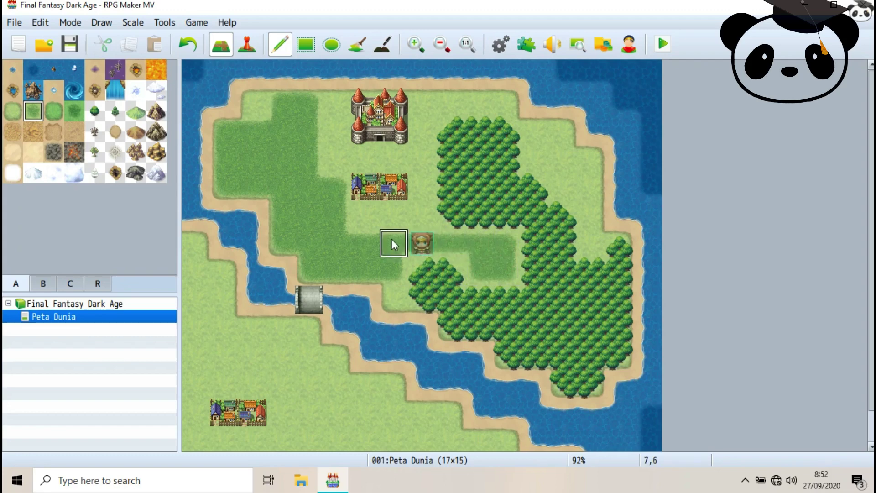
- Cover the upper landmass's northwest area with small brown mountains and extend the range southeast with three large Rock Mountain pieces
left_click(157, 132)
mouse_move(297, 143)
left_mouse_down()
mouse_move(263, 143)
mouse_move(302, 112)
mouse_move(269, 117)
mouse_move(262, 108)
left_mouse_up()
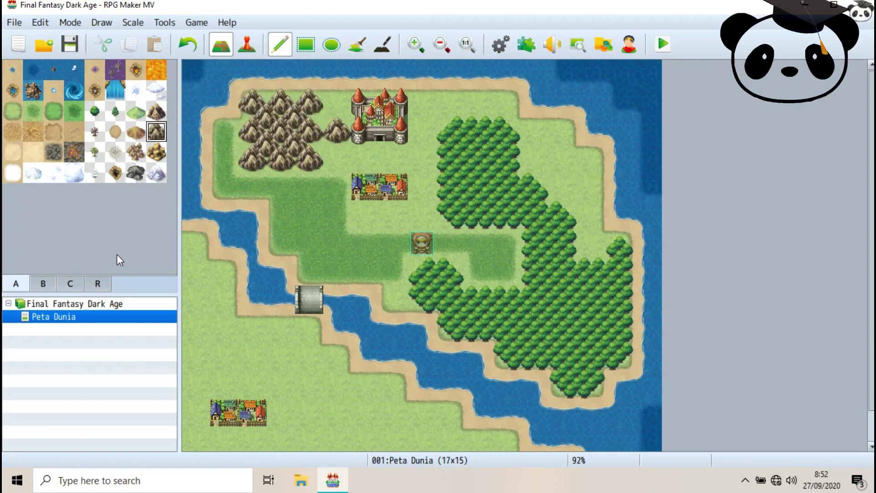
left_click(44, 285)
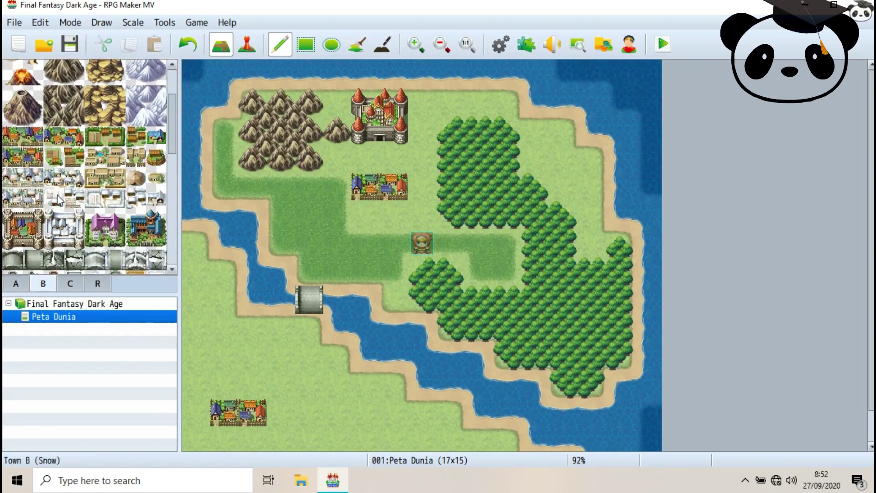
left_click(51, 125)
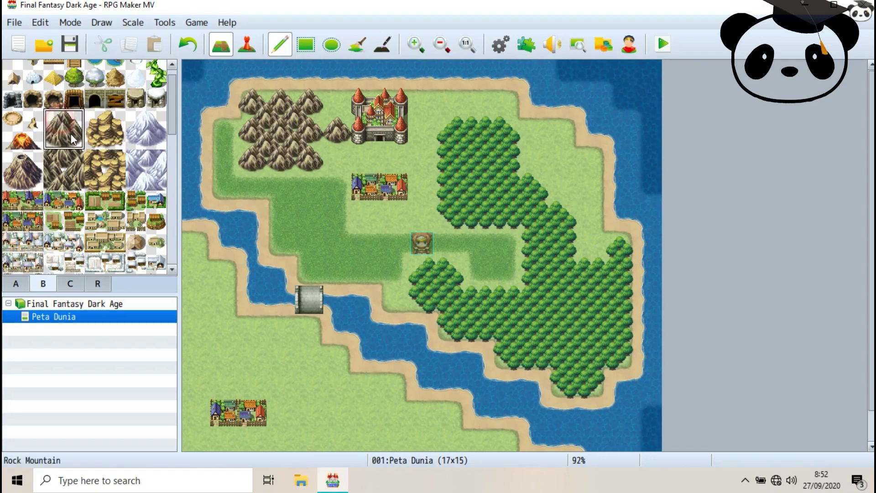
left_click(285, 157)
left_click(286, 195)
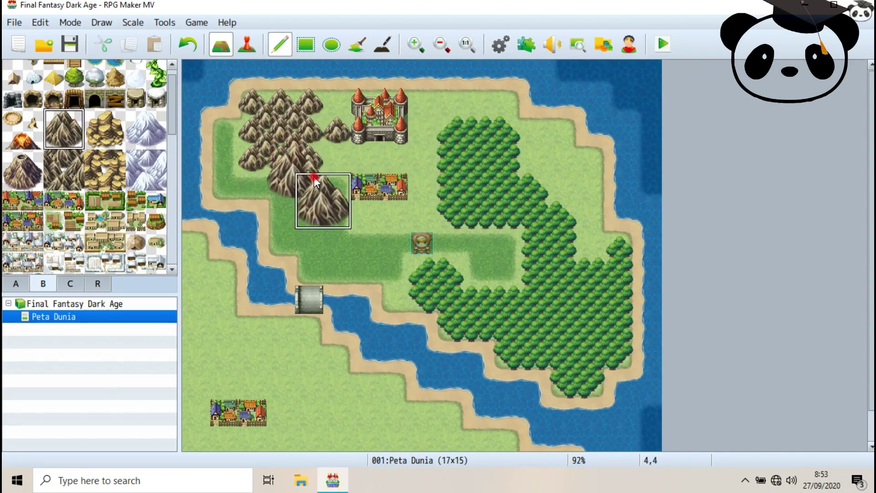
left_click(298, 207)
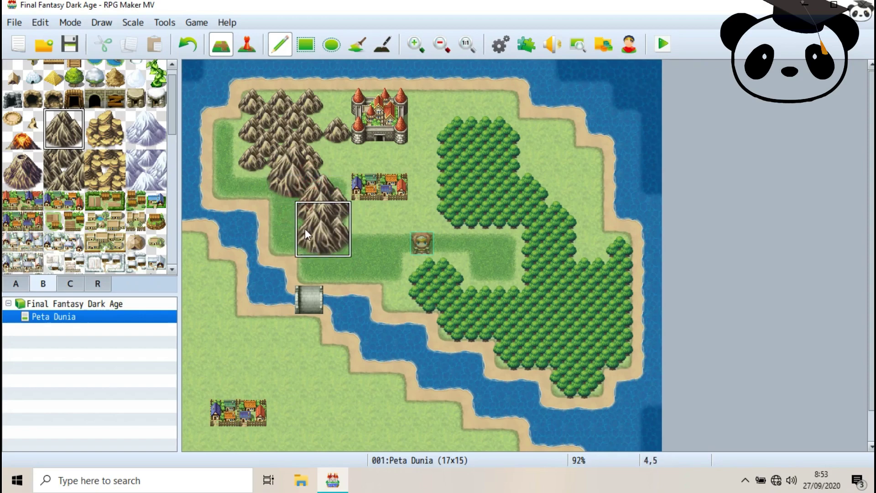
- Paint forest across the lower landmass along the river, leaving a clearing around the southern town
scroll(270, 253, "down", 1)
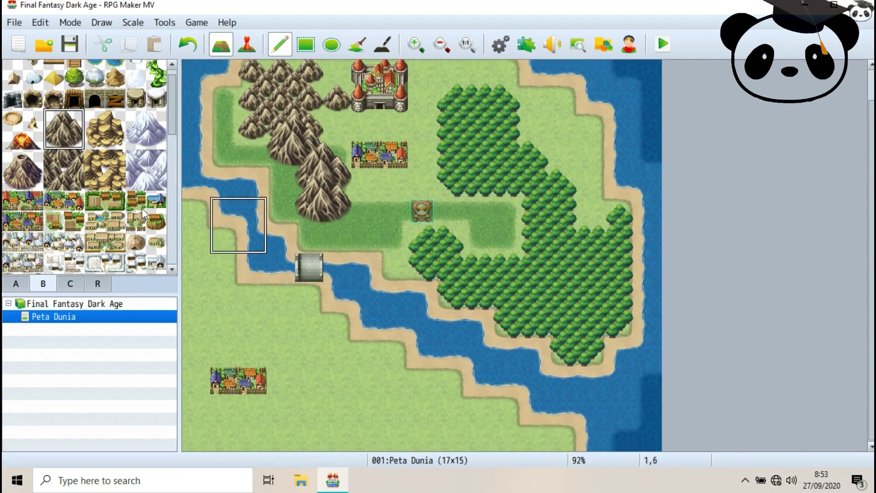
left_click(16, 285)
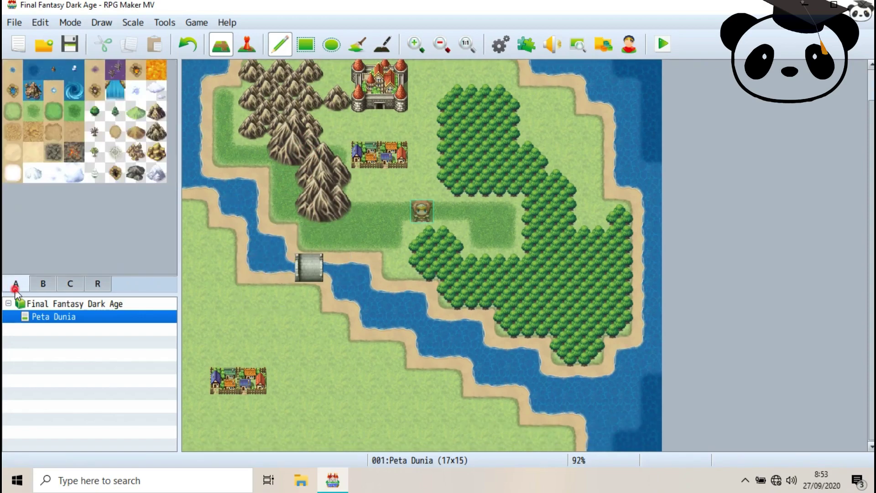
left_click(94, 111)
mouse_move(230, 307)
left_mouse_down()
mouse_move(215, 257)
mouse_move(198, 248)
mouse_move(217, 259)
mouse_move(199, 221)
mouse_move(203, 328)
mouse_move(297, 330)
left_mouse_up()
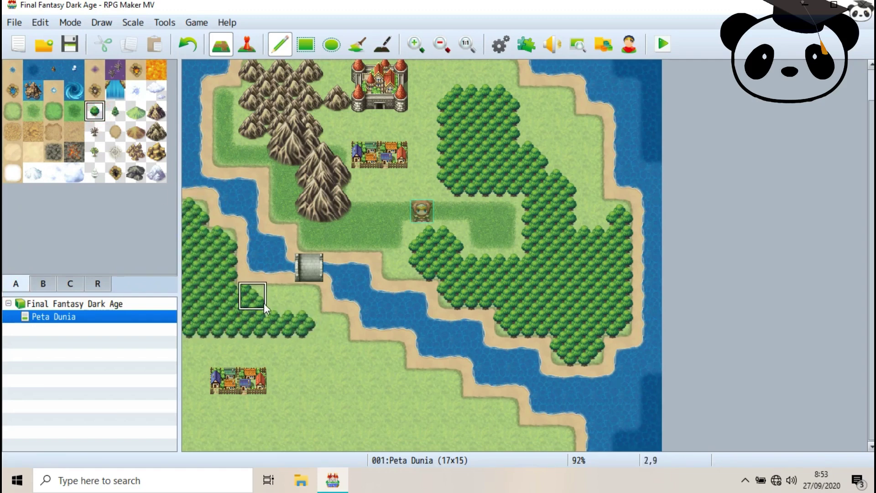
mouse_move(263, 303)
left_mouse_down()
mouse_move(319, 349)
mouse_move(318, 333)
mouse_move(339, 341)
mouse_move(350, 376)
mouse_move(366, 358)
mouse_move(406, 410)
mouse_move(384, 442)
mouse_move(177, 418)
mouse_move(212, 330)
mouse_move(200, 322)
left_mouse_up()
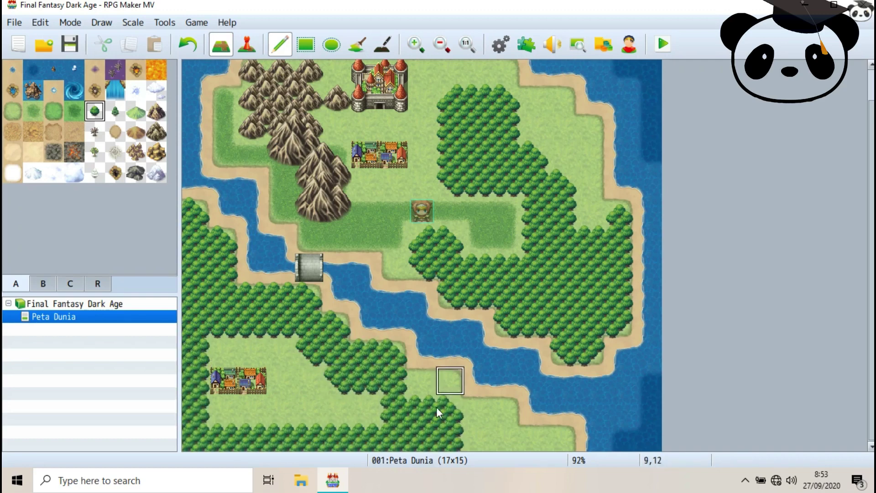
mouse_move(423, 395)
left_mouse_down()
mouse_move(446, 425)
mouse_move(535, 431)
mouse_move(478, 415)
left_mouse_up()
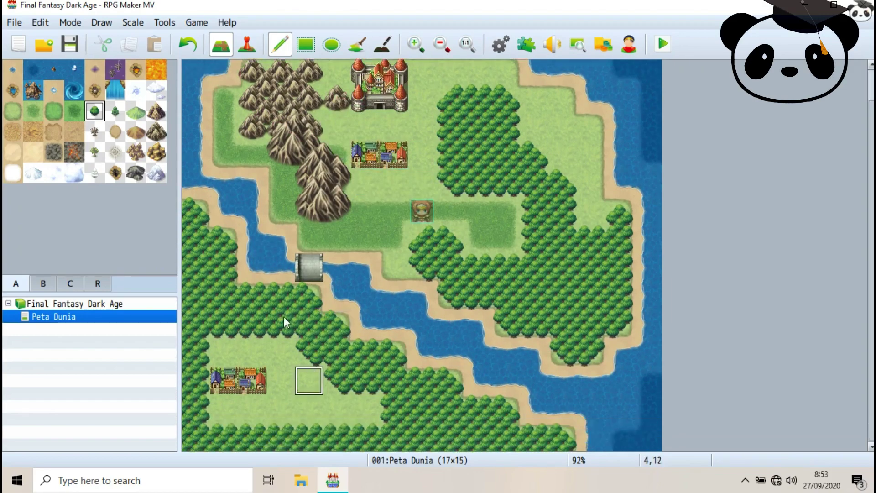
- Paint darker grass in the forest clearing around the southern town
left_click(33, 112)
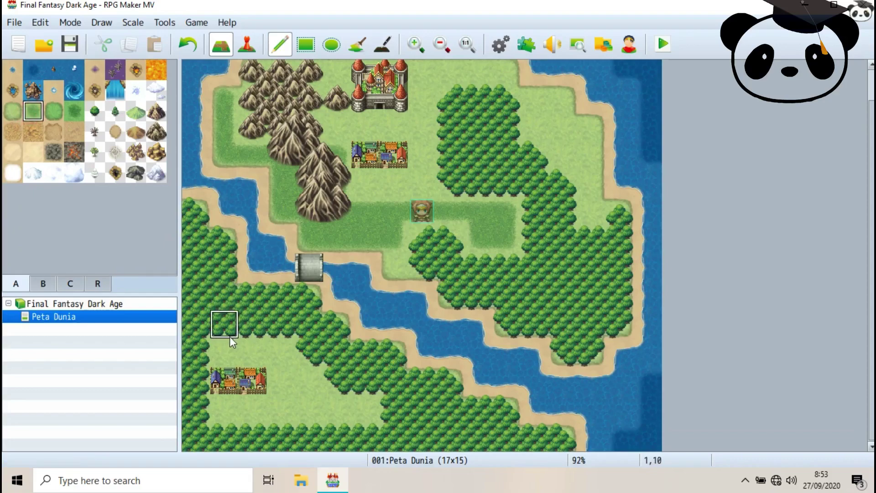
mouse_move(246, 350)
left_mouse_down()
mouse_move(295, 379)
mouse_move(283, 399)
mouse_move(227, 404)
mouse_move(338, 414)
left_mouse_up()
scroll(298, 270, "up", 1)
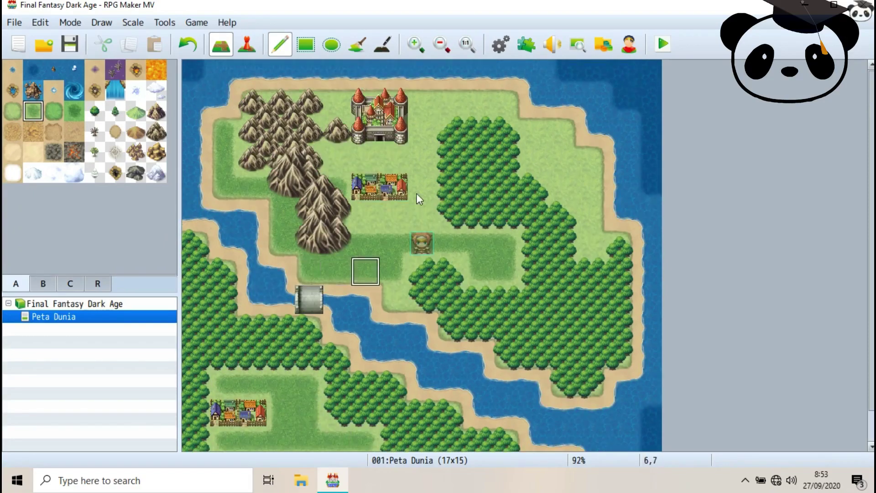
- Paint darker grass in a strip running north beside the town and castle and along the northeast coast, and save the project
left_click_drag(422, 224, 418, 119)
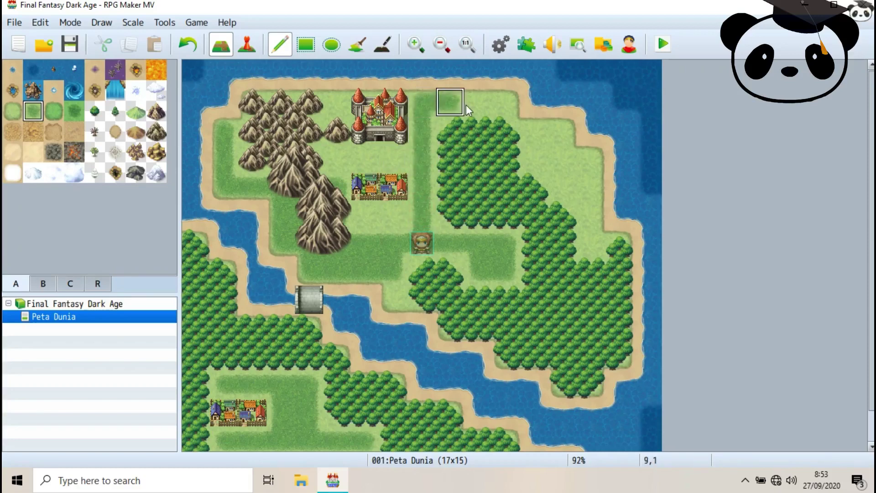
left_click_drag(467, 105, 483, 115)
mouse_move(587, 236)
left_mouse_down()
mouse_move(586, 178)
mouse_move(565, 192)
left_mouse_up()
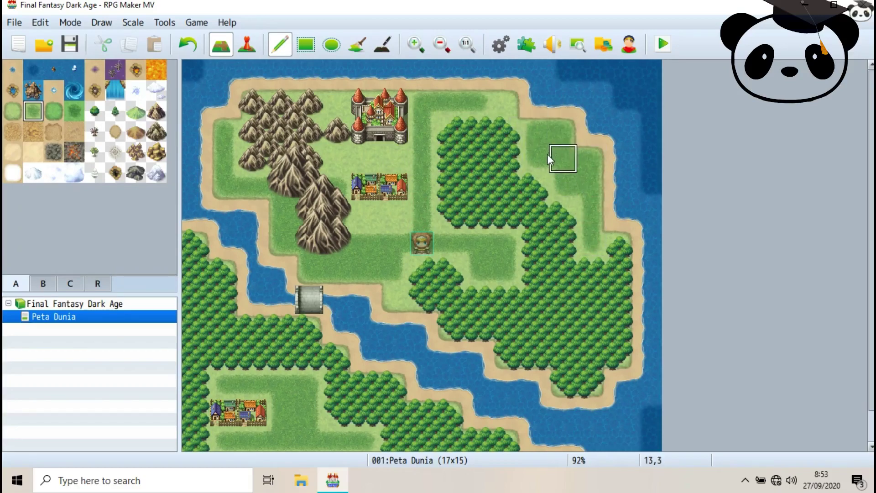
scroll(320, 175, "down", 2)
scroll(360, 187, "up", 2)
left_click(73, 49)
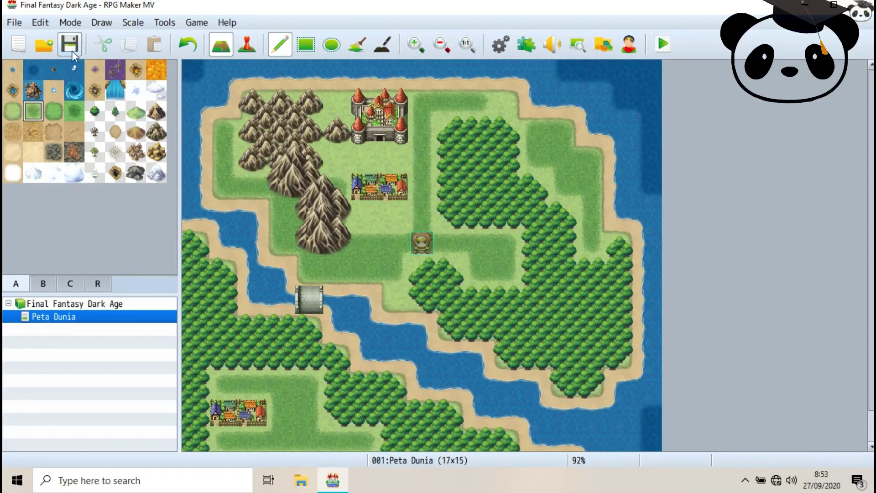
- Playtest the project with a new game and walk the party through the forests on the upper landmass
left_click(665, 45)
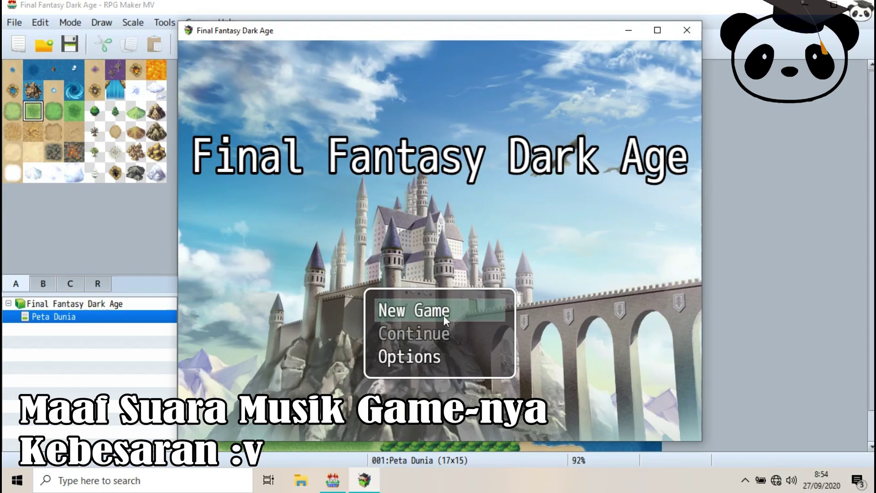
left_click(415, 313)
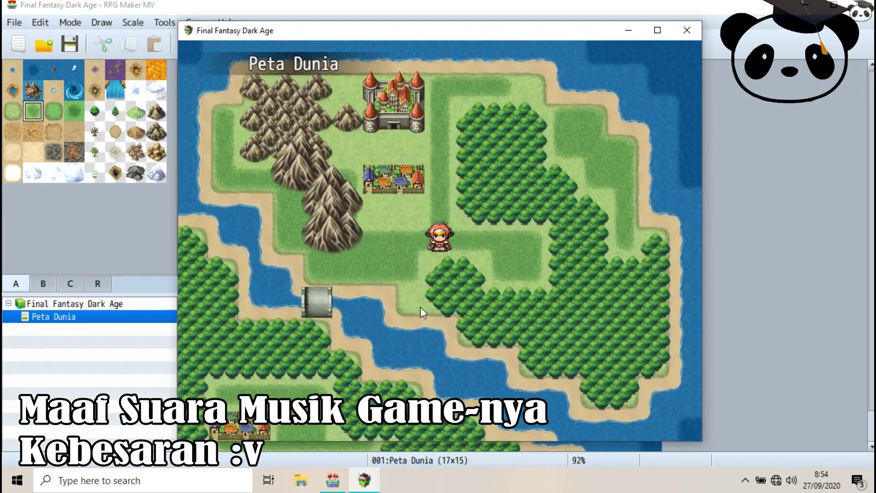
key("Left")
key("Right")
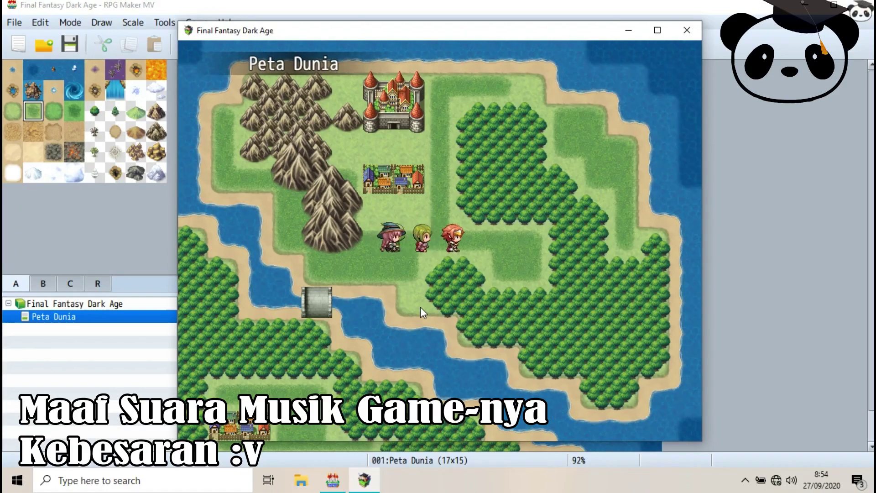
key("Up")
key("Left")
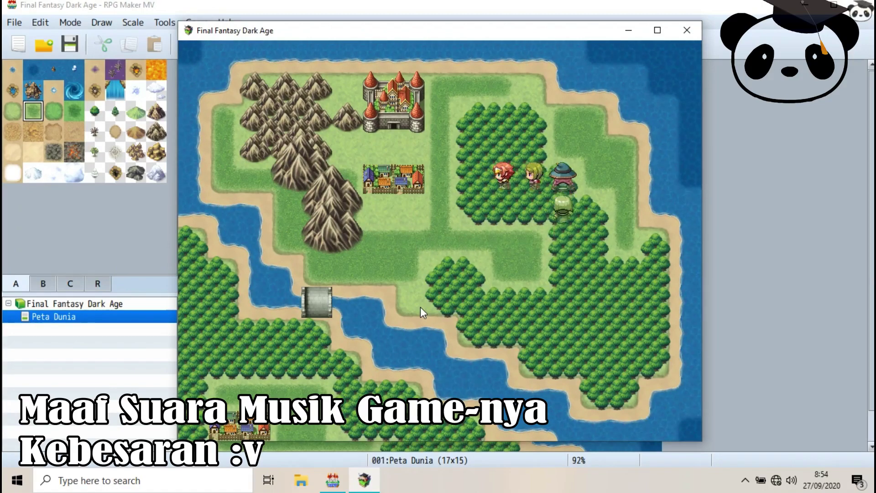
key("Down")
key("Left")
key("Up")
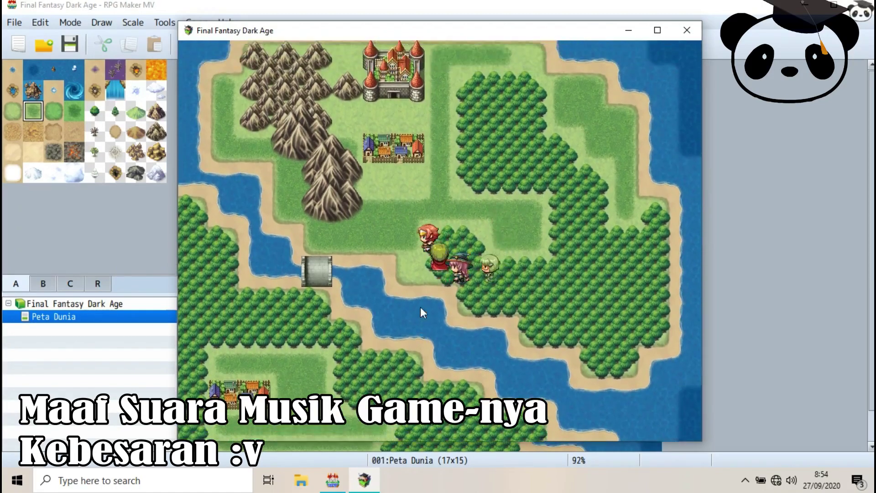
- Walk the party across the bridge into the lower landmass's forest and back over the bridge
key("Left")
key("Down")
key("Down")
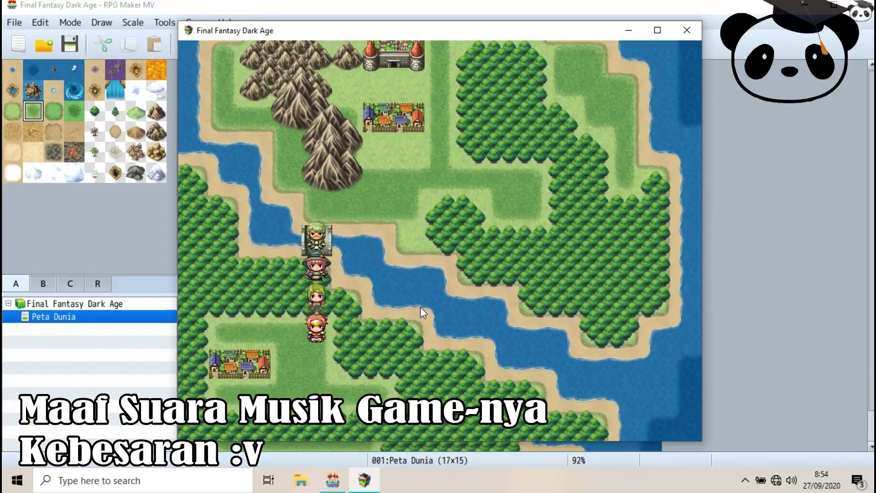
key("Right")
key("Left")
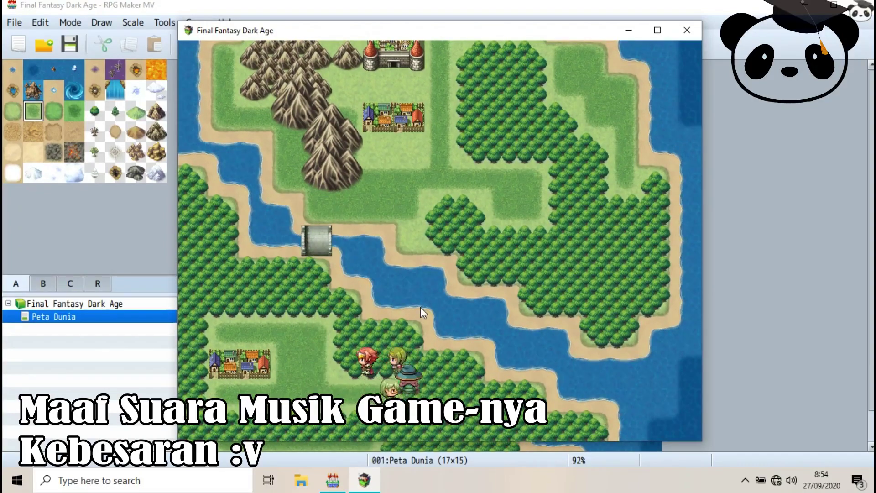
key("Up")
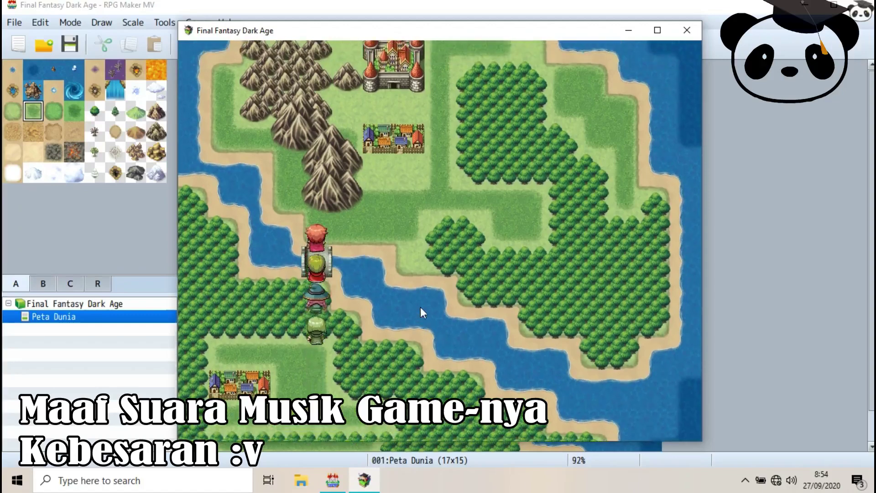
- Walk the party over and around the upper landmass's town and past the castle to test passability
key("Right")
key("Up")
key("Right")
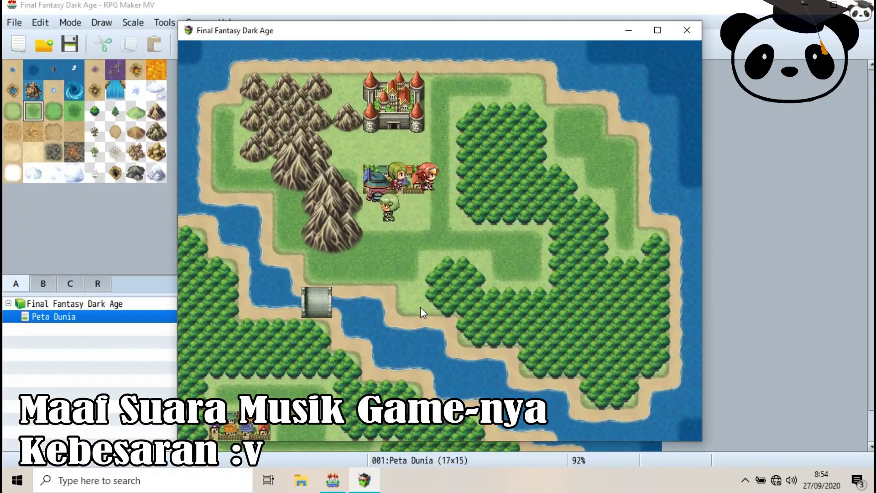
key("Right")
key("Down")
key("Left")
key("Left")
key("Up")
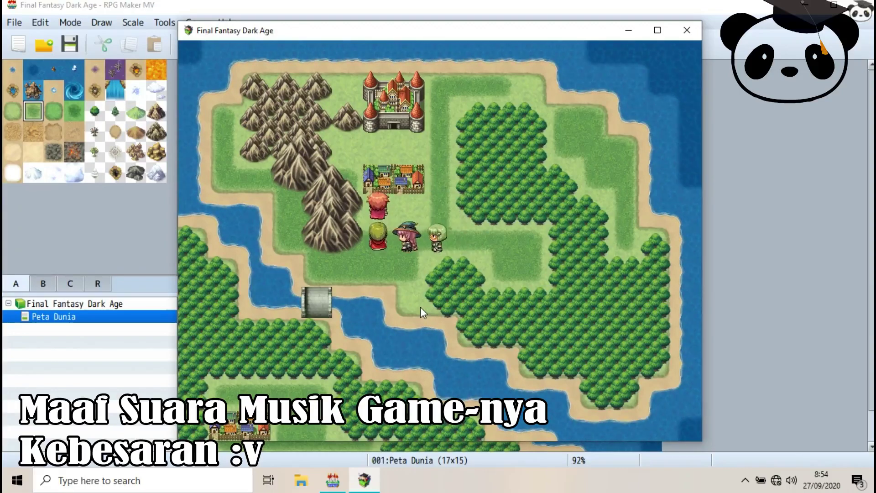
key("Right")
key("Down")
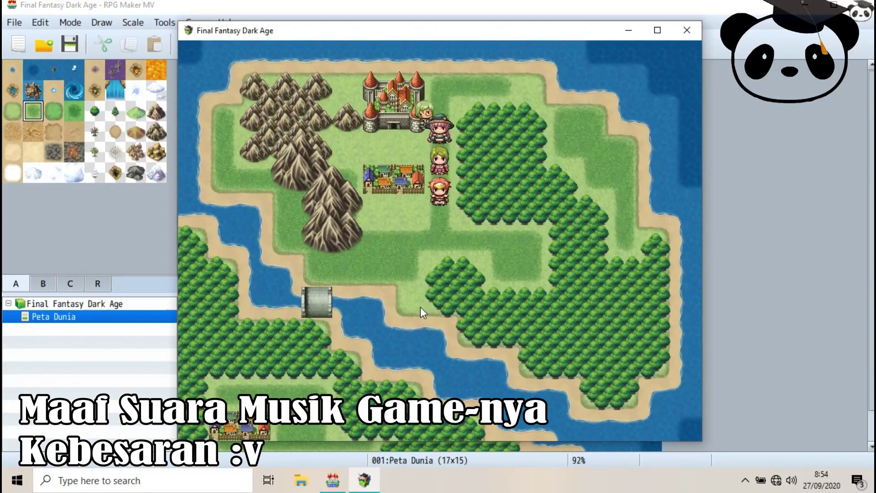
- Walk the party over the bridge to the clearing beside the southern town and end the playtest
key("Left")
key("Left")
key("Down")
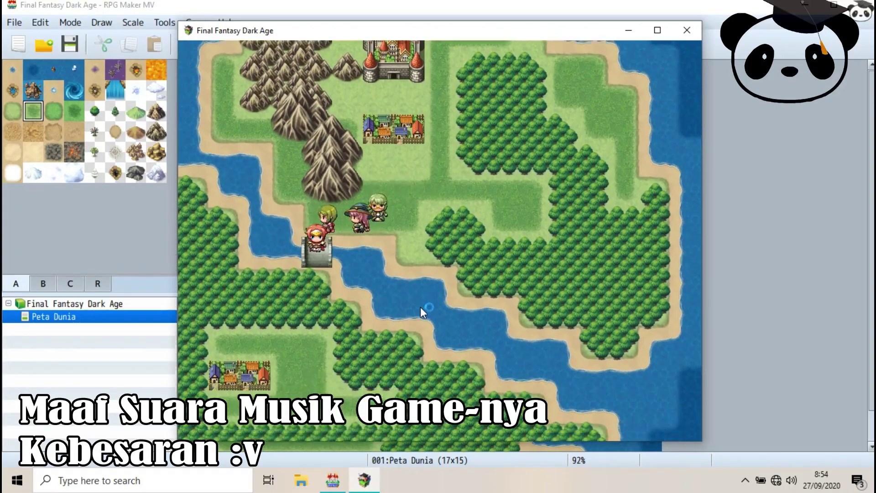
key("Down")
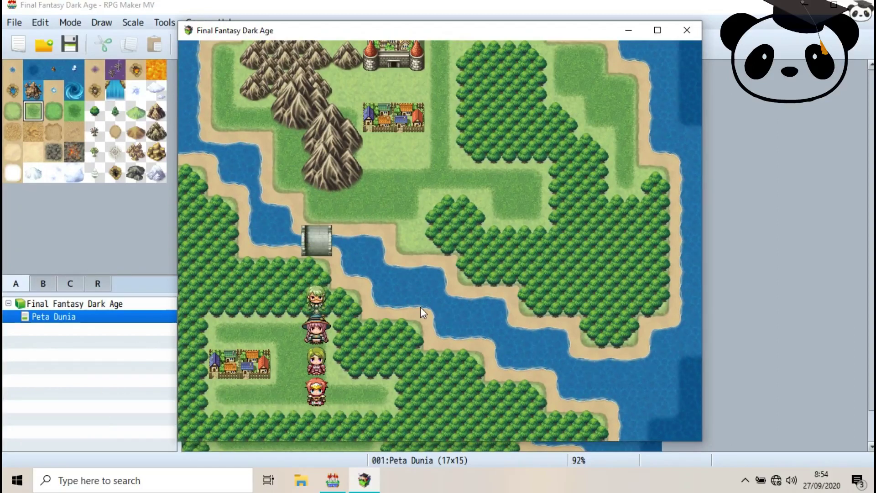
left_click(687, 31)
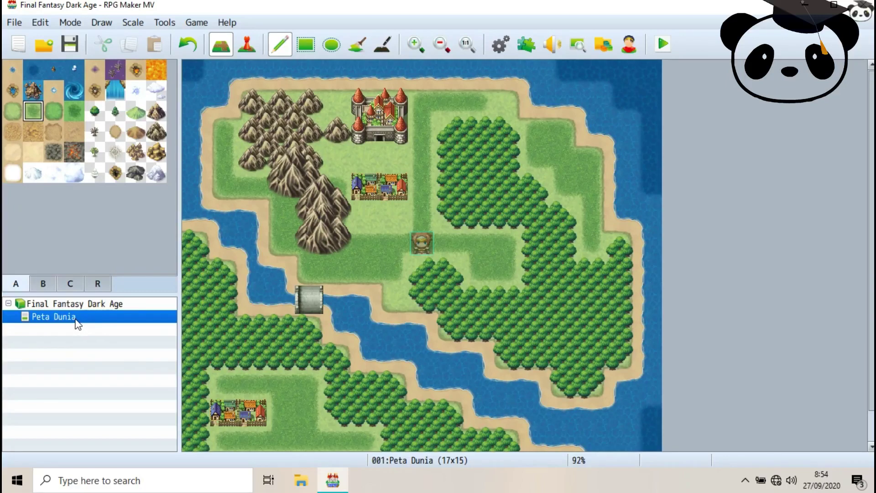
- Start a new map under Peta Dunia with the 0002 Outside tileset
right_click(78, 325)
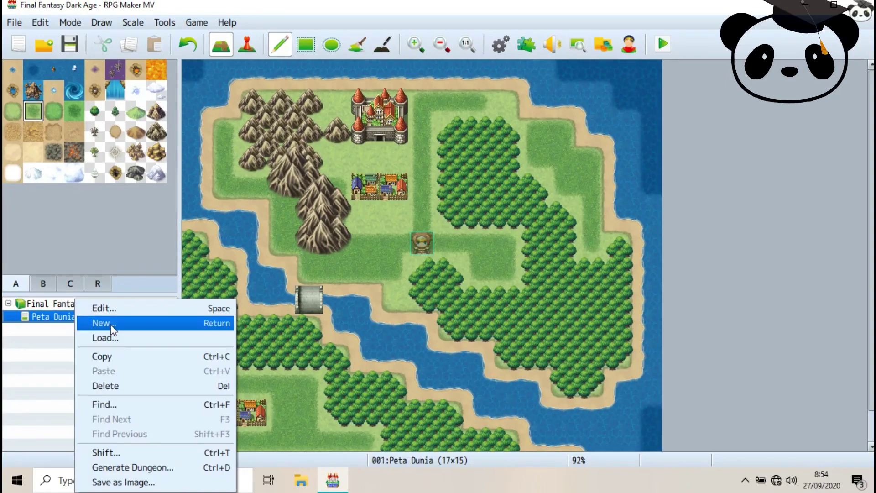
left_click(111, 325)
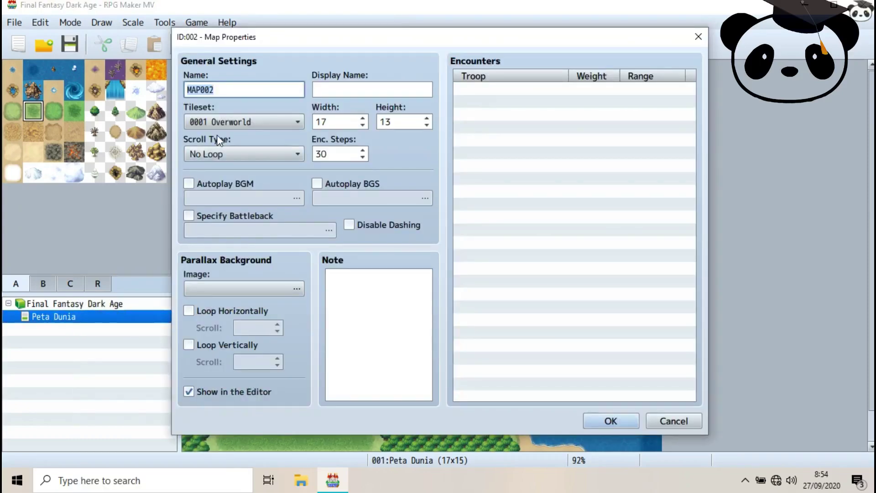
left_click(233, 124)
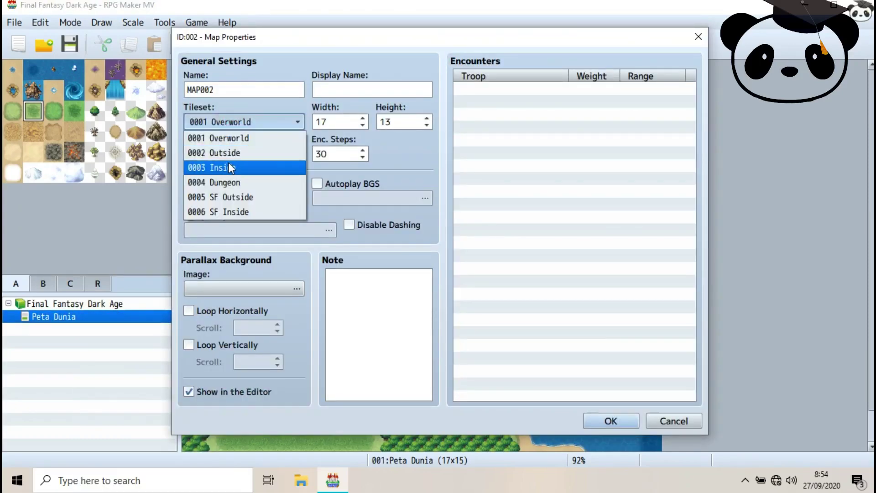
left_click(242, 154)
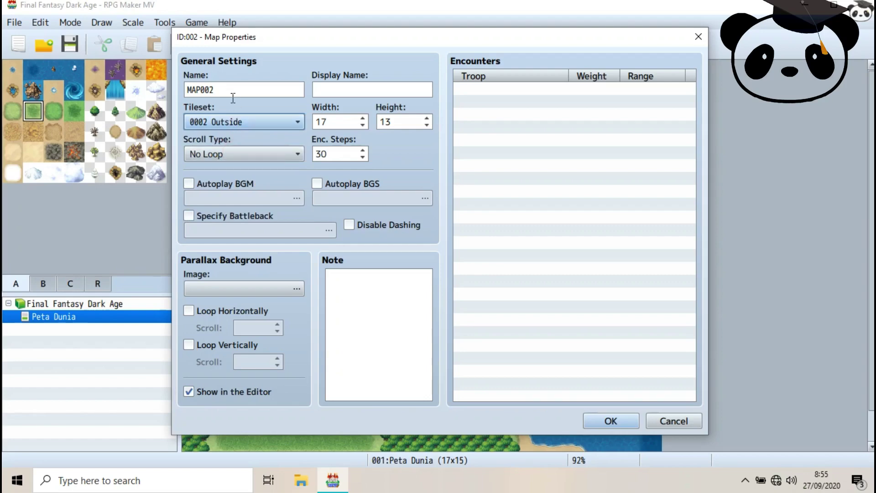
- Set both the new map's name and its display name to Stabat
double_click(236, 93)
key("BackSpace")
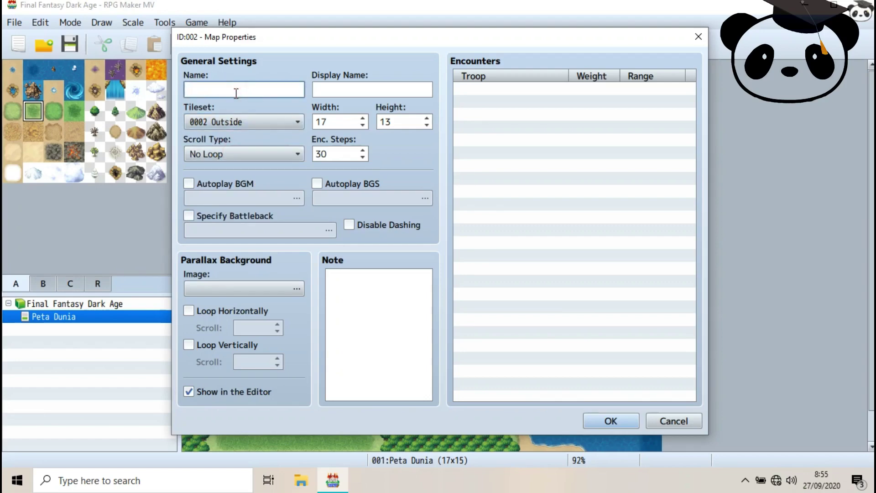
type("Stabat")
double_click(236, 93)
key("ctrl+c")
key("Tab")
key("ctrl+v")
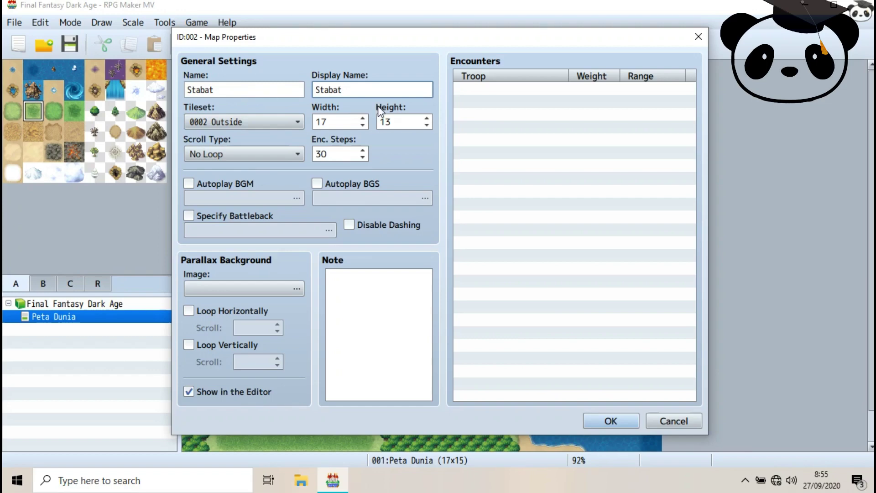
- Review the new map's width setting and the available Scroll Type options
double_click(323, 122)
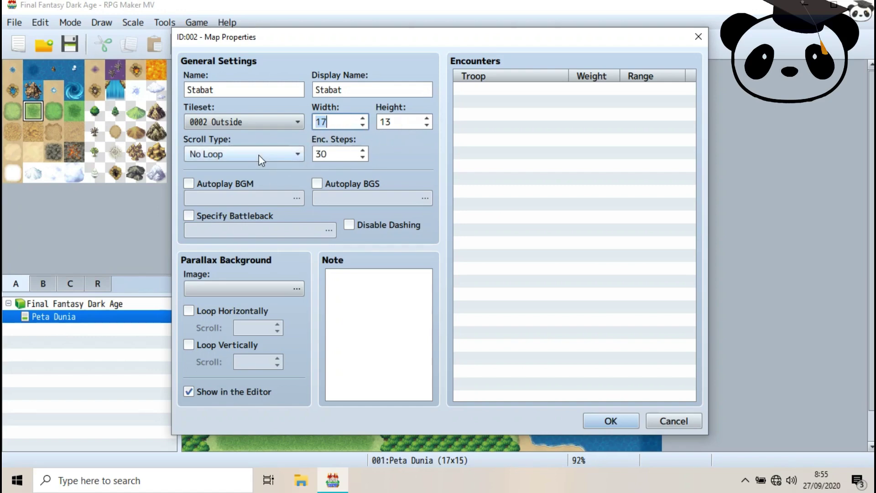
double_click(333, 121)
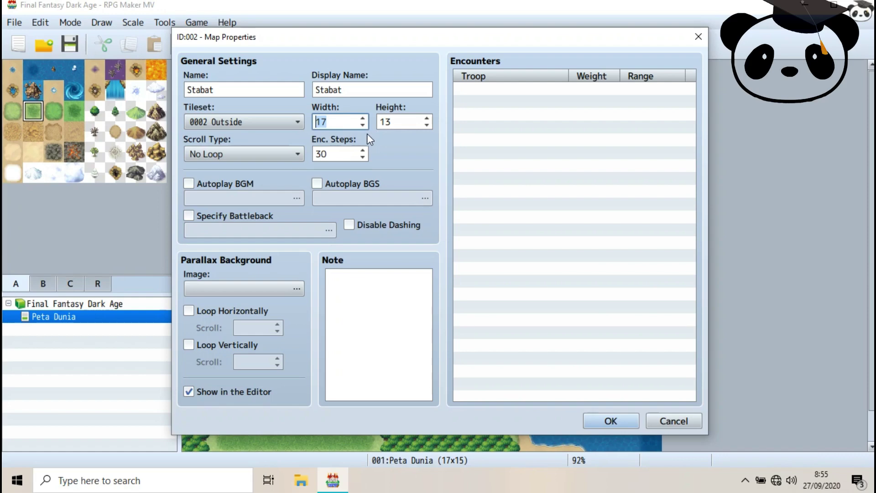
left_click(282, 151)
left_click(282, 150)
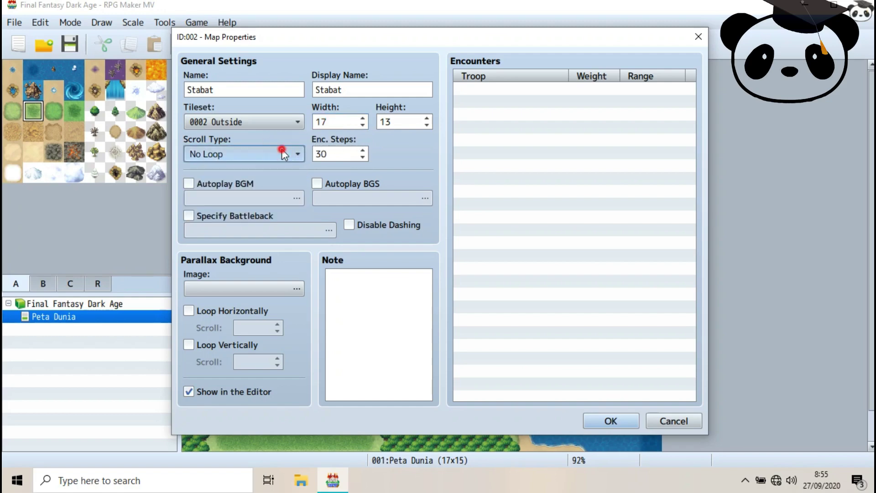
left_click(281, 150)
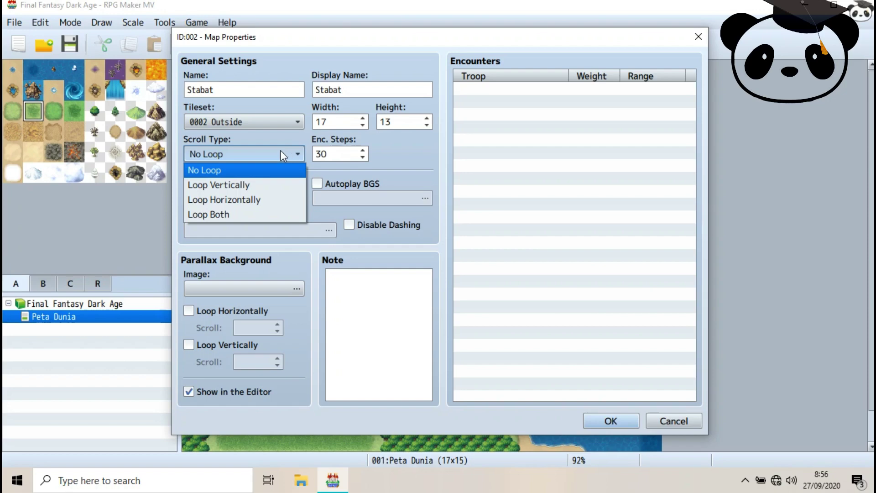
left_click(280, 151)
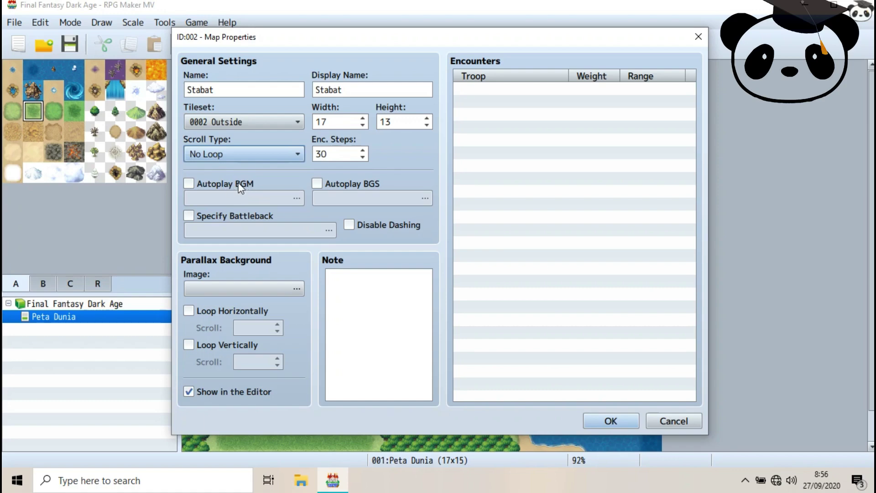
- Enable Autoplay BGM for the Stabat map, preview the Town1 track and assign it
left_click(191, 184)
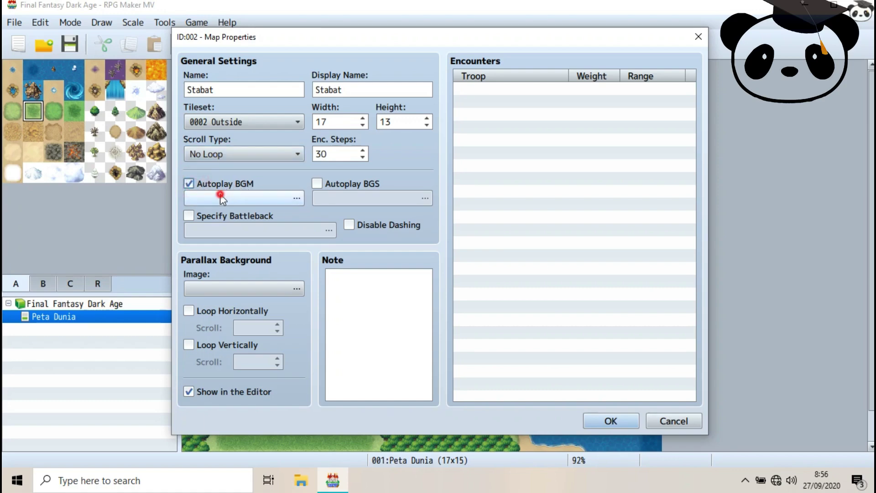
left_click(220, 197)
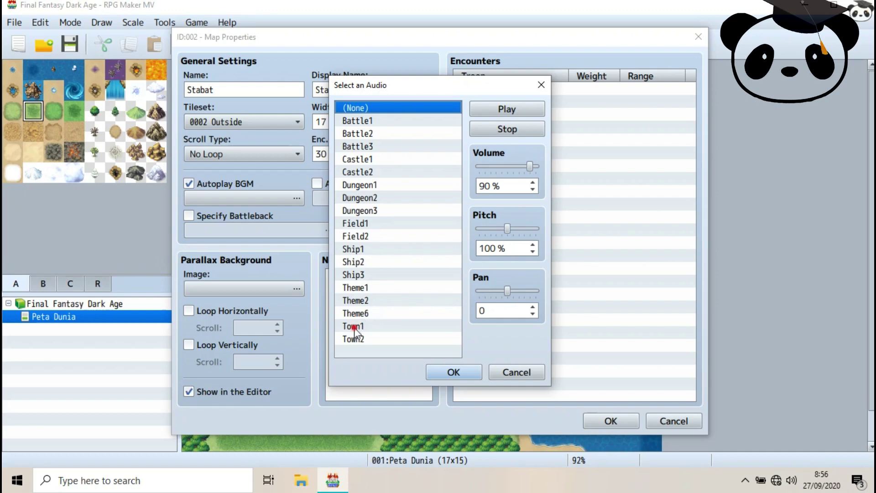
left_click(377, 326)
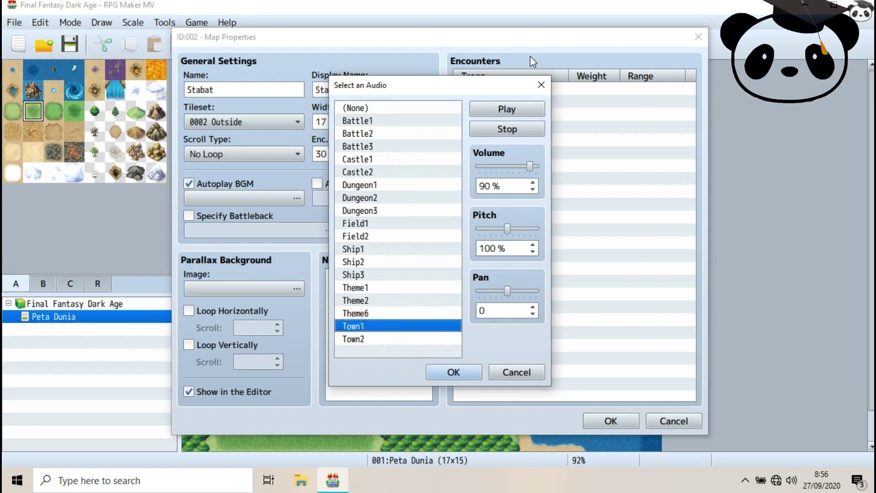
left_click(493, 111)
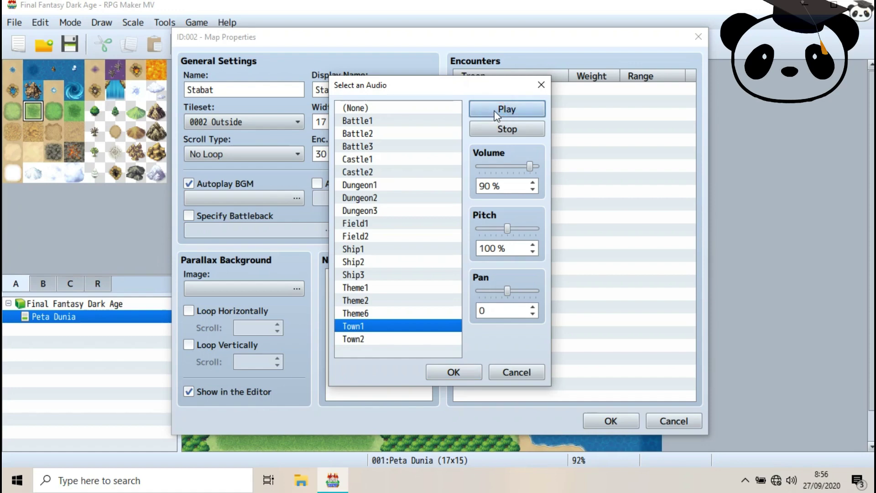
left_click(483, 129)
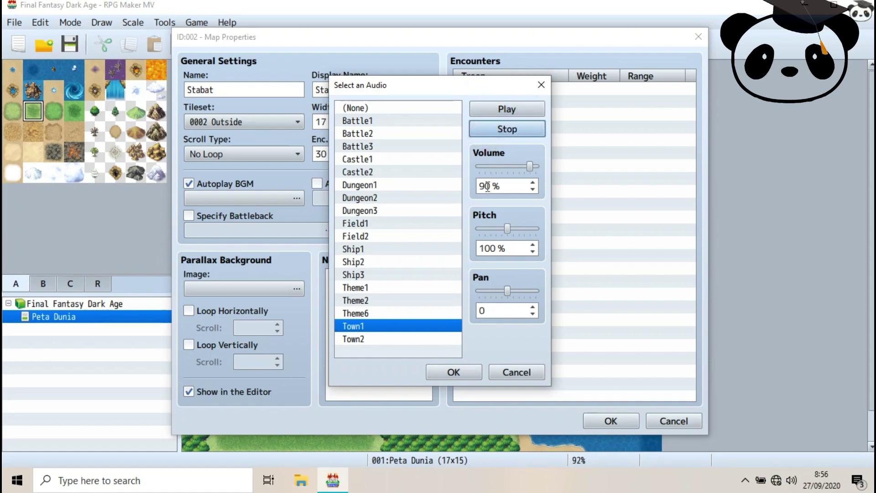
left_click(453, 373)
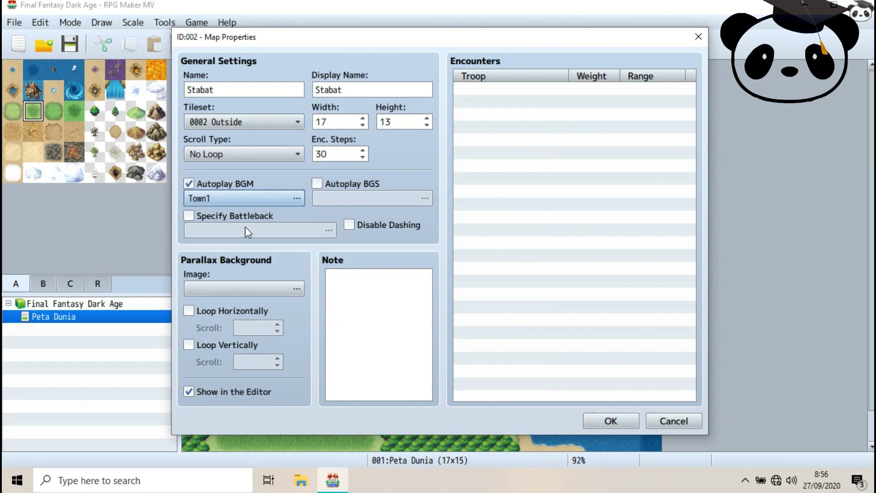
- Enable Specify Battleback for the Stabat map, preview several floor images and choose Cobblestones1
left_click(254, 217)
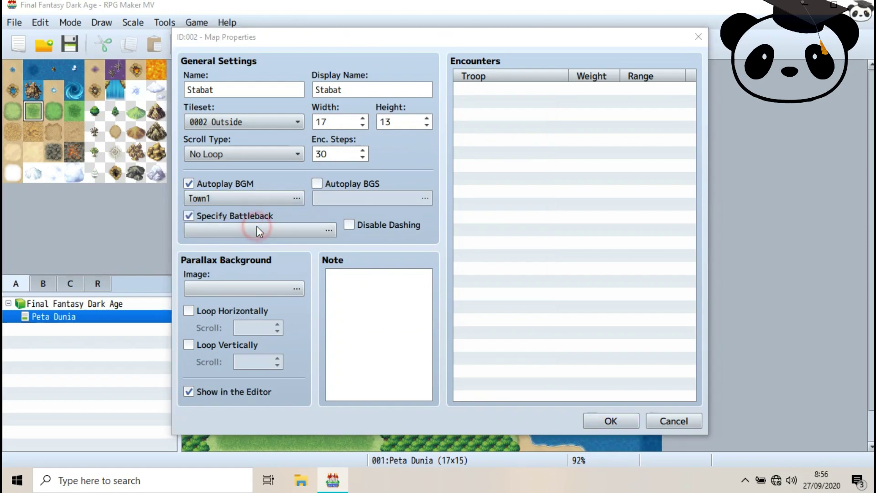
left_click(256, 228)
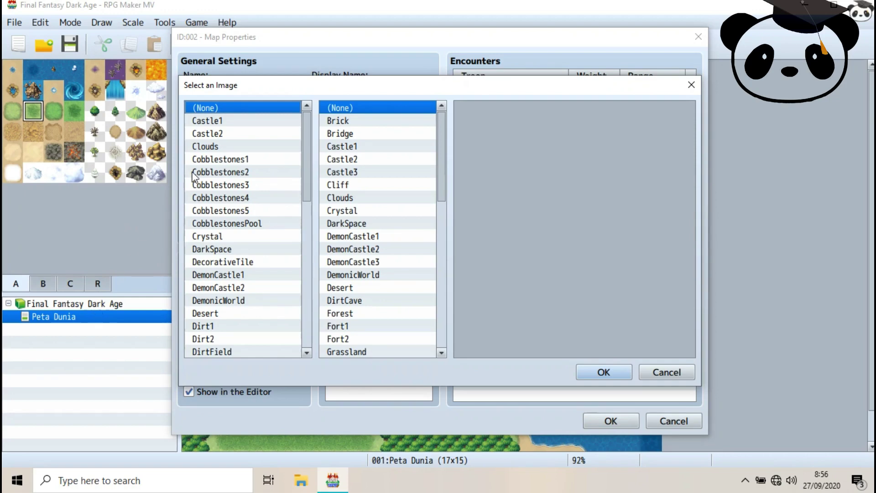
left_click(206, 159)
left_click(215, 147)
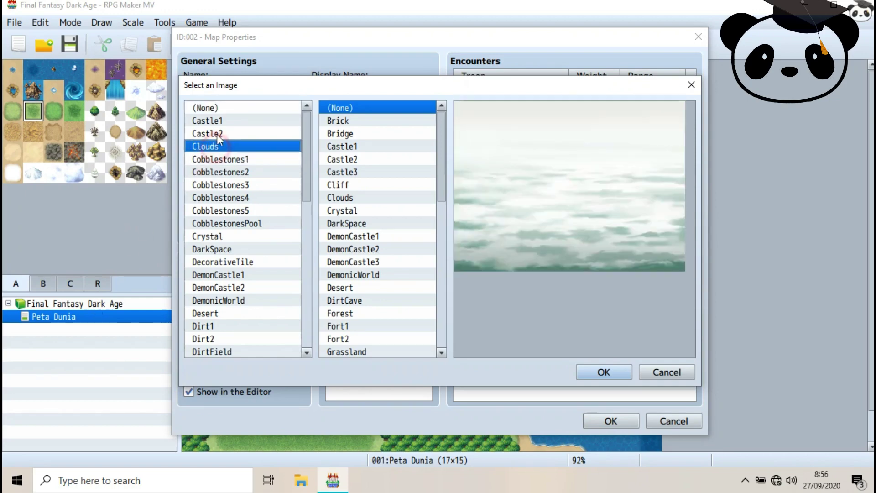
left_click(218, 134)
left_click(215, 159)
left_click(226, 185)
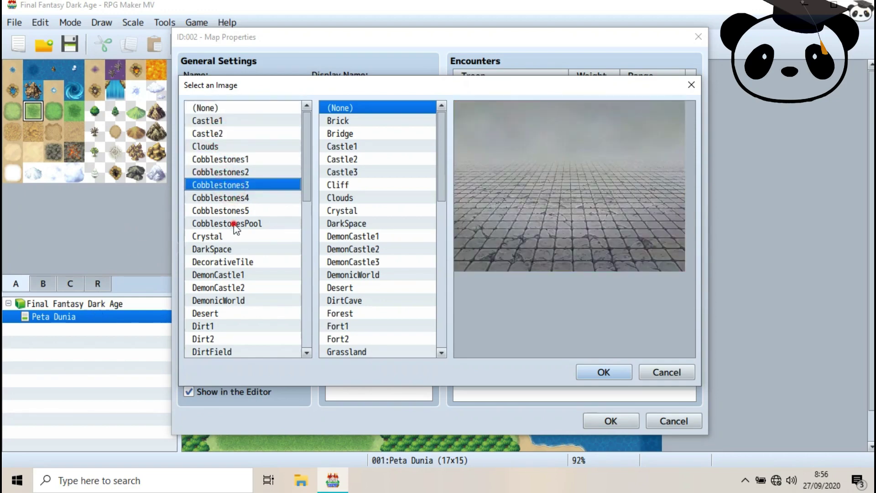
left_click(233, 223)
left_click(231, 198)
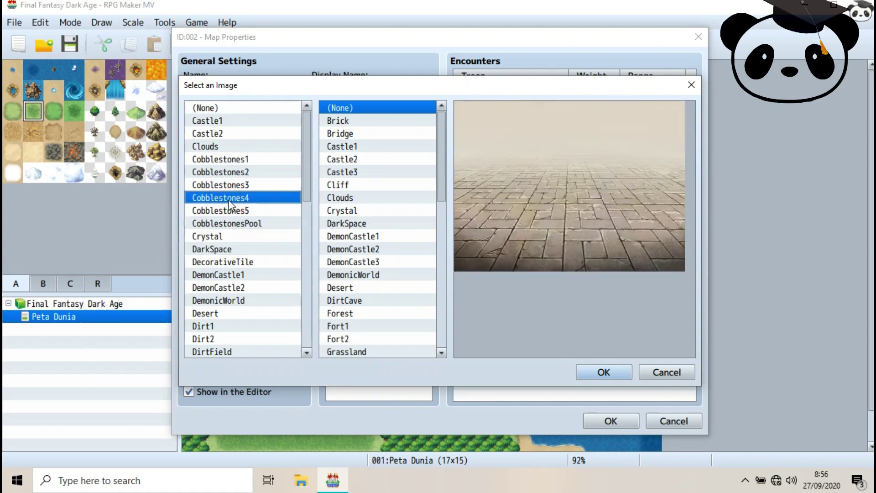
left_click(231, 184)
left_click(226, 160)
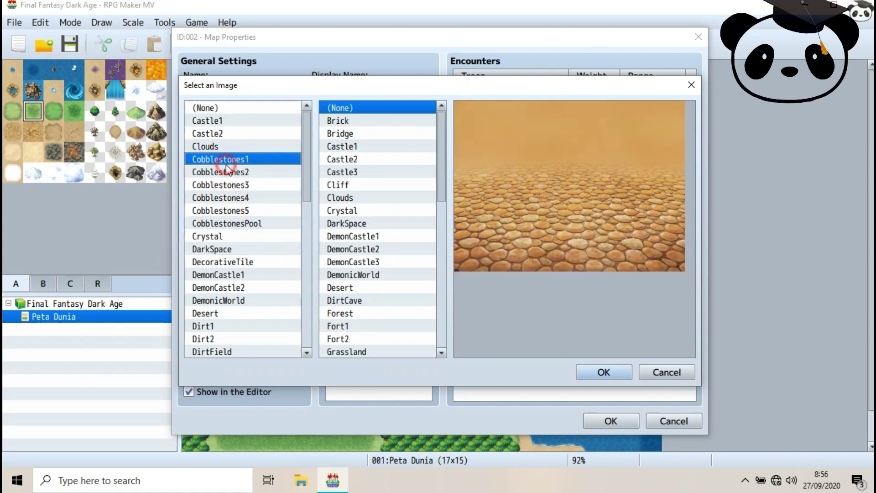
- Go through the upper battleback images over the cobblestone floor and assign Town1 as the backdrop
scroll(370, 150, "down", 2)
left_click(363, 158)
left_click(362, 146)
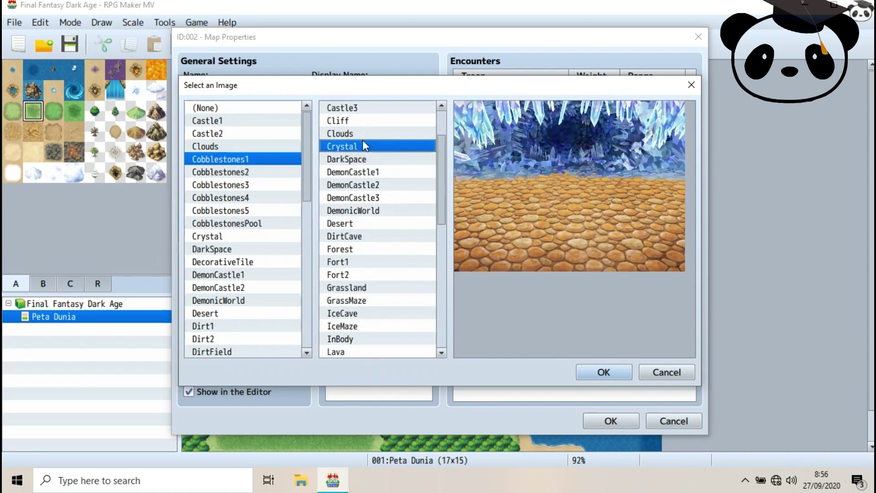
key("Down")
key("Down")
key("Down")
key("Down")
key("Down")
key("Down")
key("Down")
key("Down")
key("Down")
key("Down")
key("Down")
key("Down")
key("Down")
key("Down")
key("Down")
key("Down")
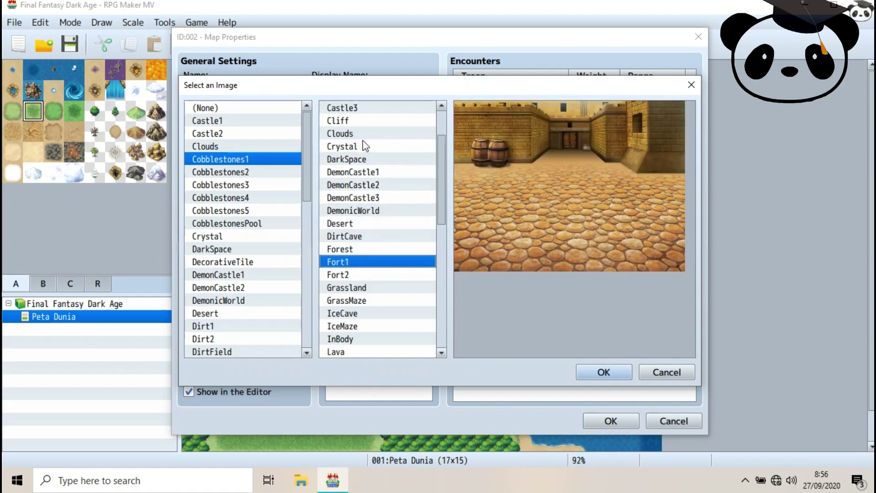
key("Down")
key("Down")
key("Down")
key("Down")
key("Down")
key("Down")
key("Down")
key("Down")
key("Down")
key("Down")
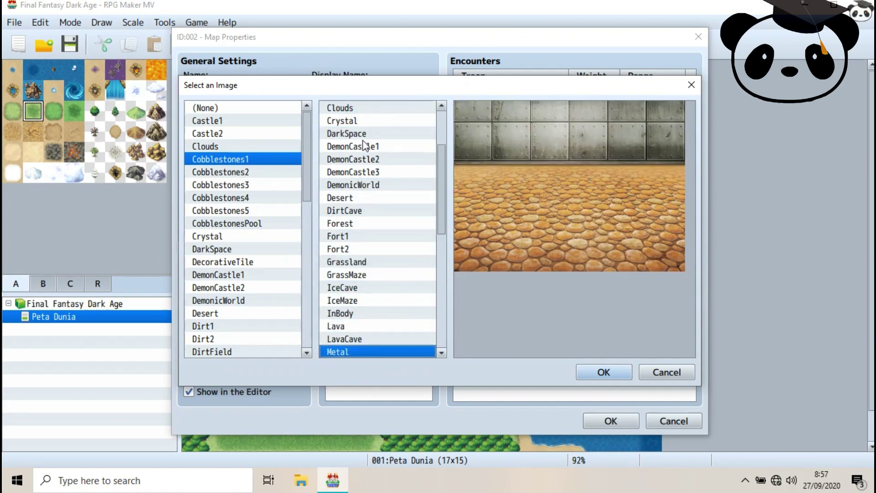
key("Down")
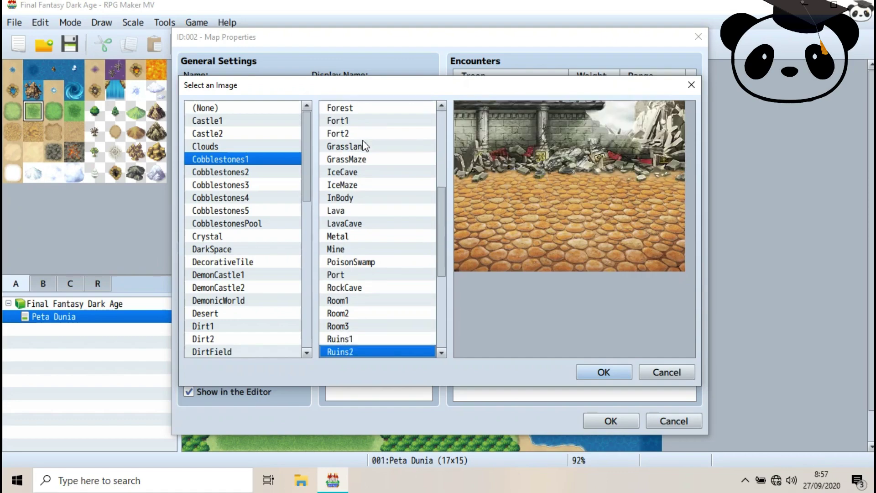
key("Up")
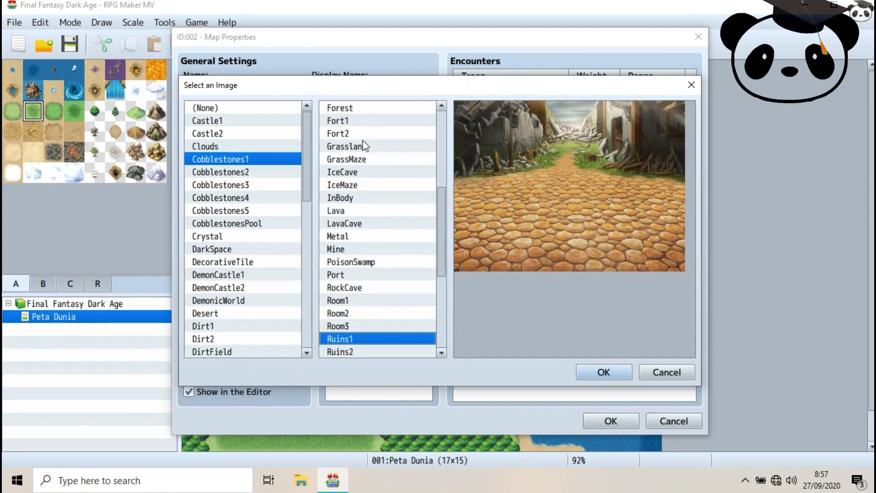
key("Down")
key("Down")
key("Down")
key("Down")
key("Down")
key("Down")
key("Down")
key("Up")
key("Up")
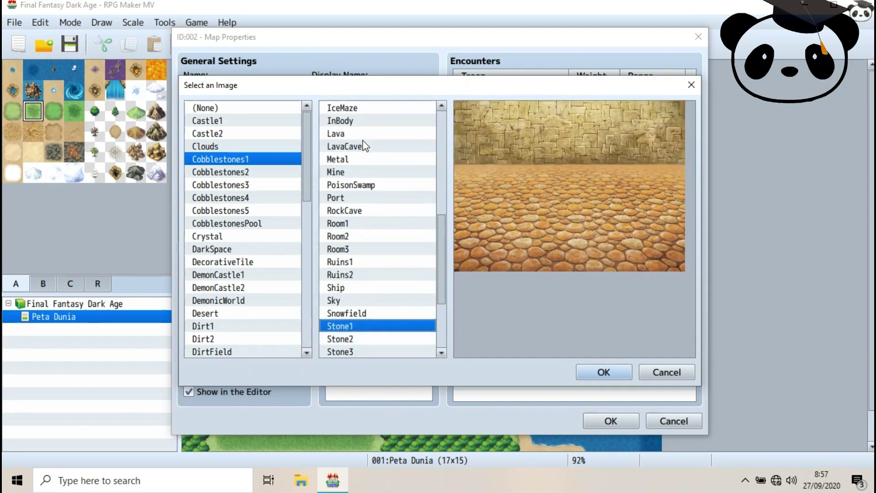
key("Down")
key("Down")
key("Down")
key("Down")
key("Down")
key("Up")
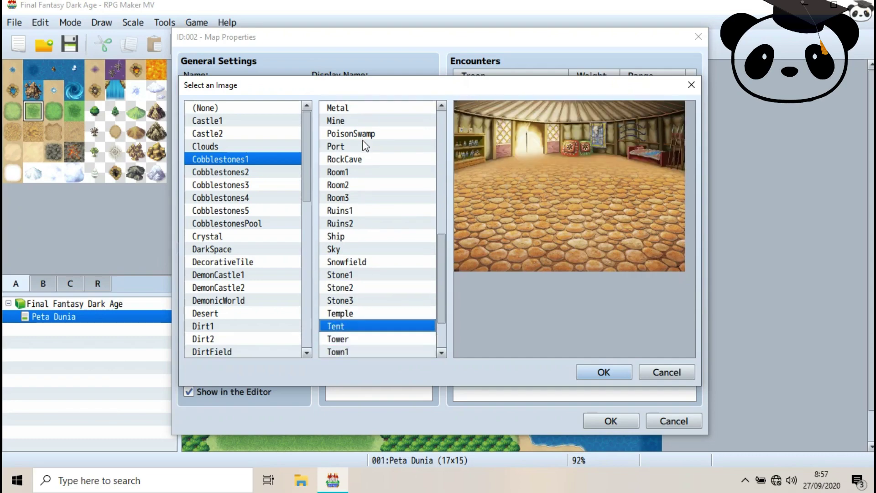
key("Down")
key("Down")
key("Down")
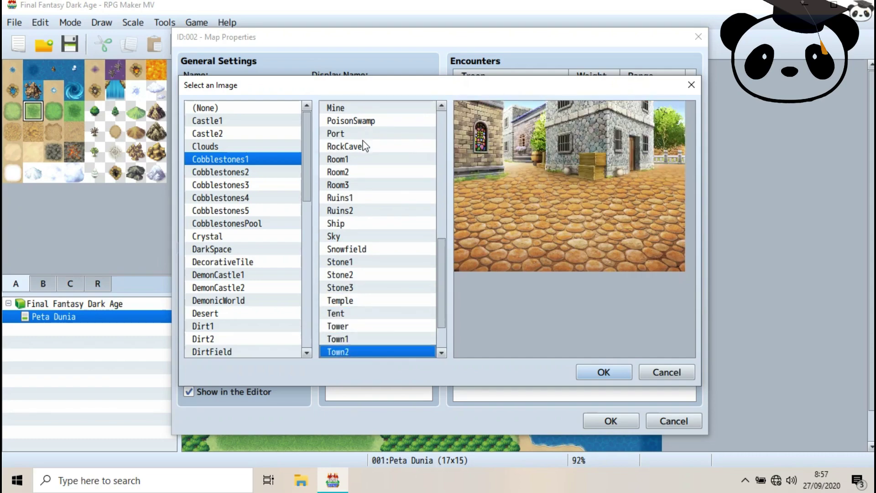
key("Down")
key("Down")
key("Up")
key("Up")
key("Up")
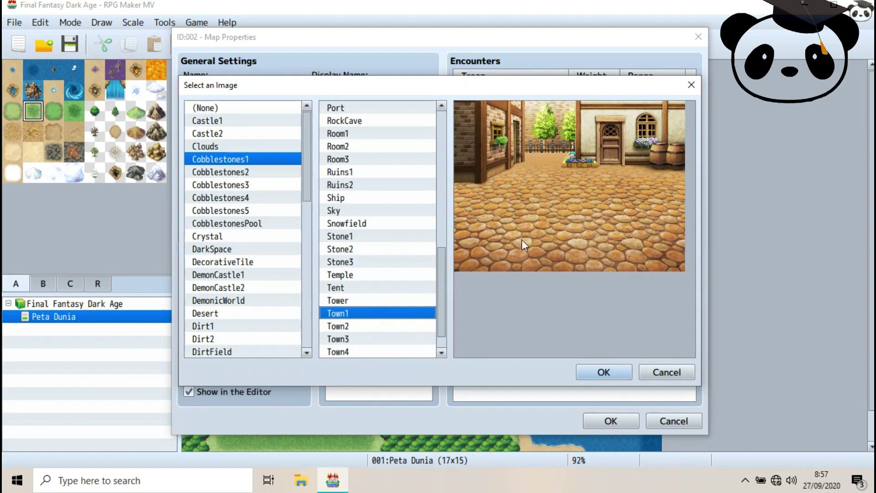
left_click(603, 373)
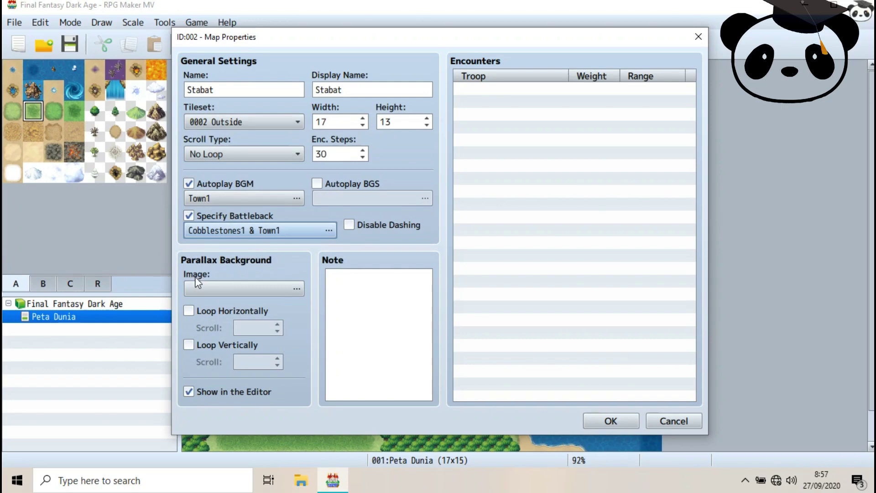
- Preview the BlueSky, DarkSpace and Mountains parallax background images without assigning one to the map
left_click(201, 287)
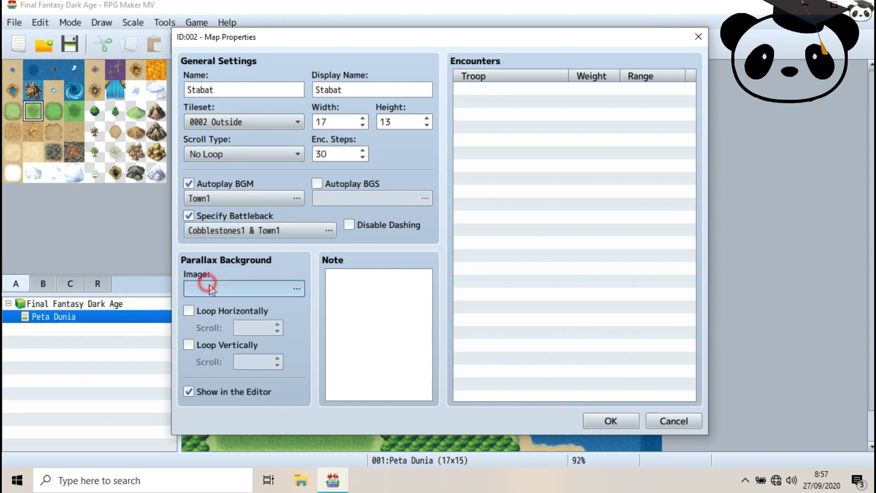
left_click(241, 121)
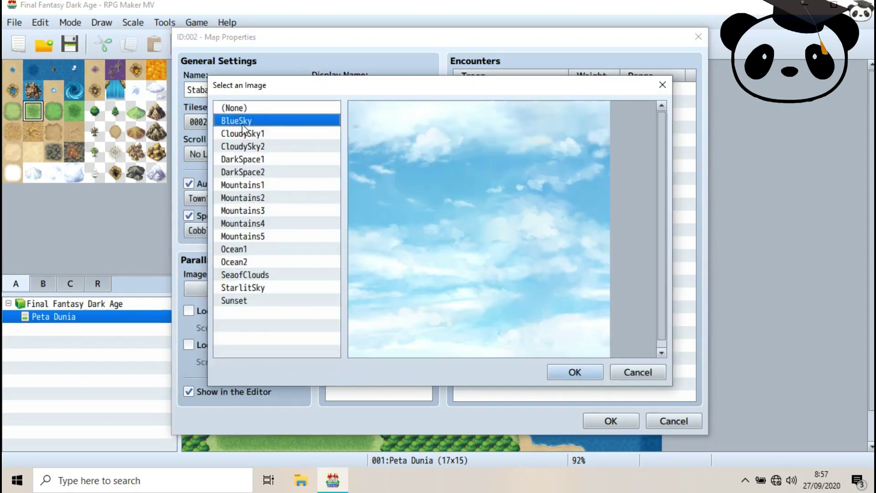
left_click(258, 158)
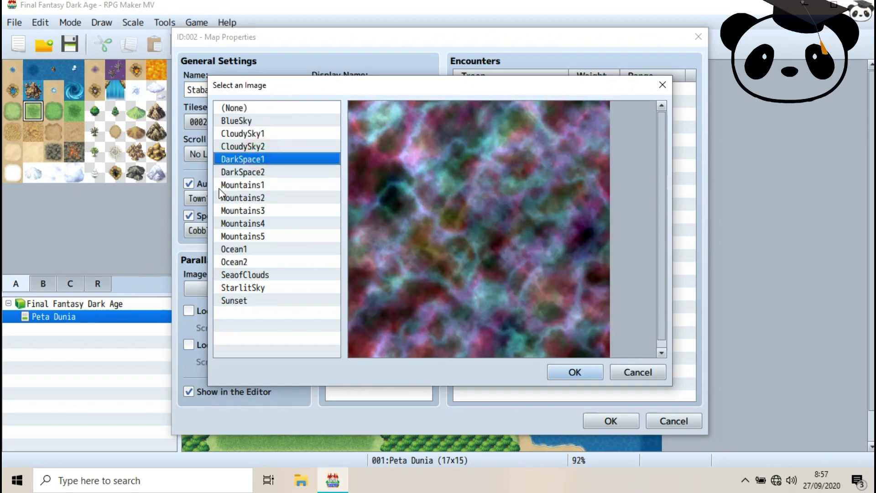
left_click(246, 172)
left_click(256, 198)
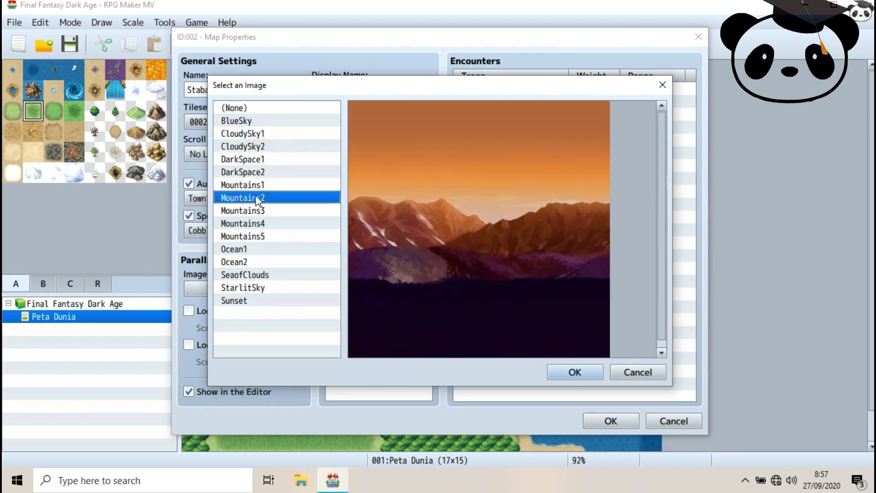
left_click(268, 184)
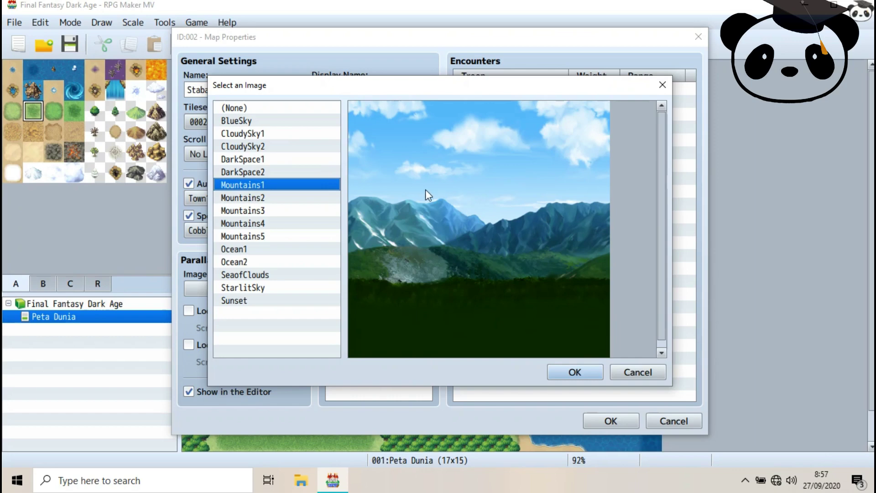
left_click(646, 371)
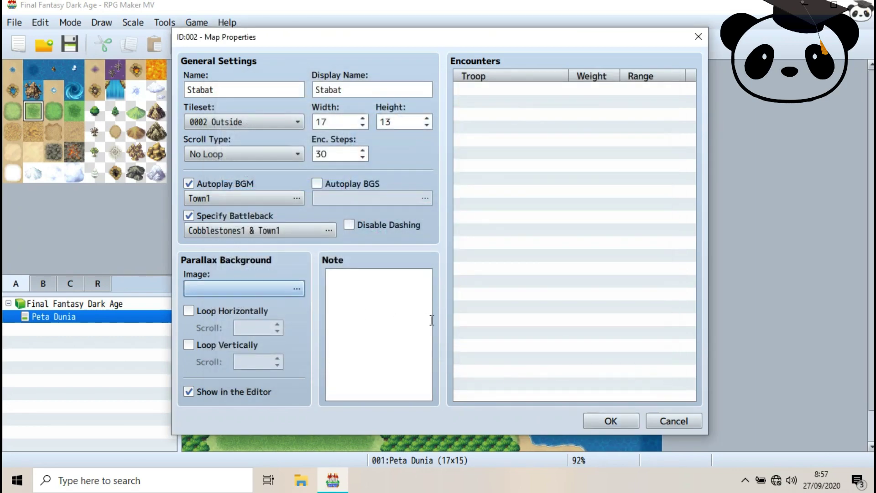
- Create the Stabat map and fill its entire area with the plain green grass tile using the Rectangle tool
left_click(611, 421)
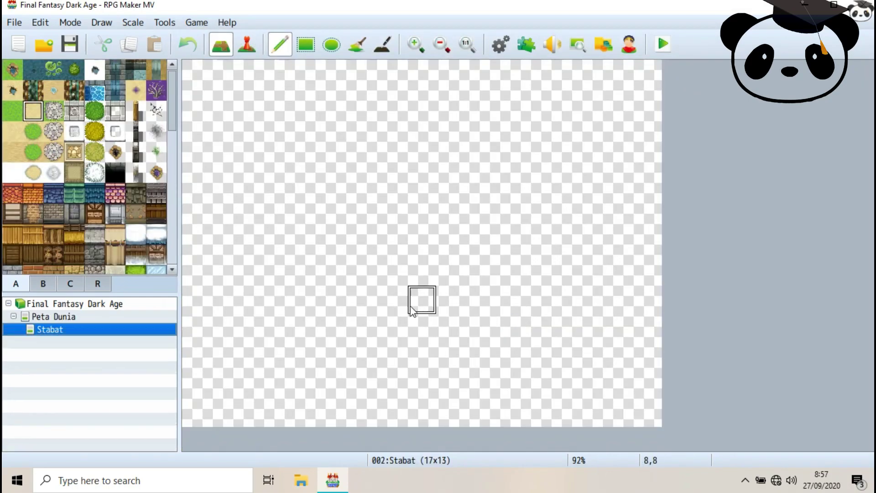
left_click(14, 109)
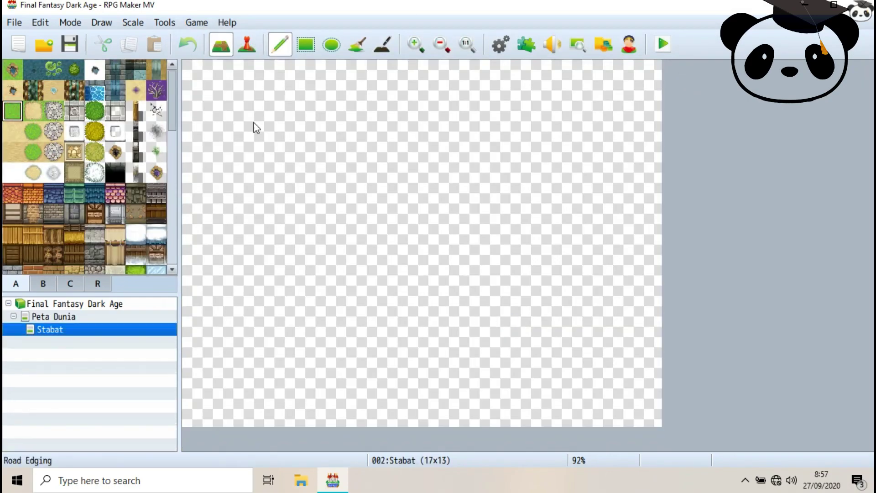
left_click(306, 44)
left_click_drag(199, 71, 649, 420)
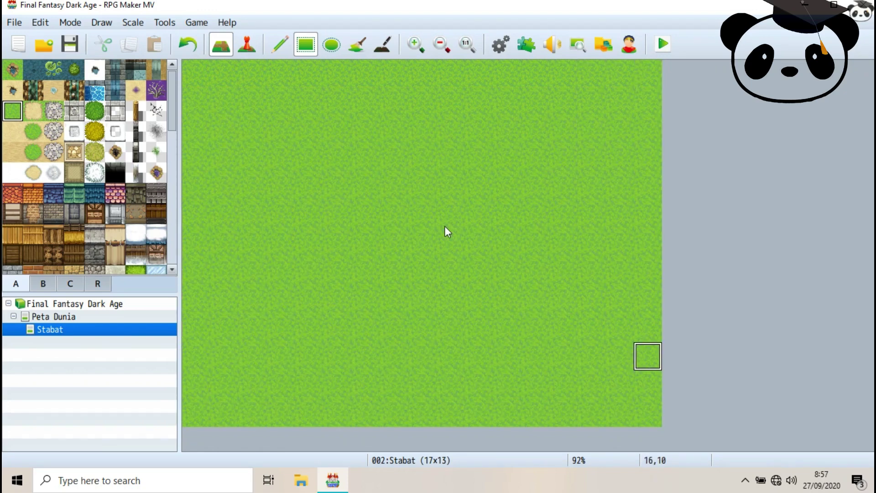
- Lay three orange shingle roofs: 4×2 tiles near each upper corner and 6×3 tiles in the lower middle of the map
left_click(12, 194)
left_click(37, 198)
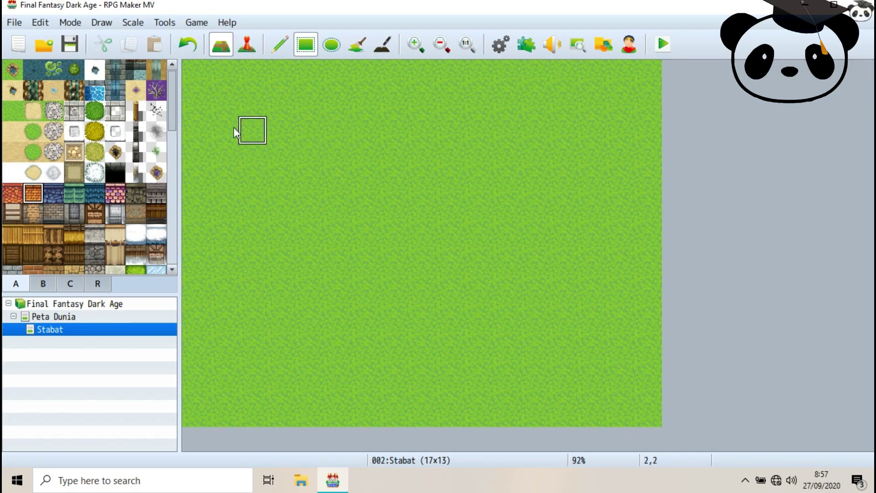
left_click_drag(225, 109, 302, 136)
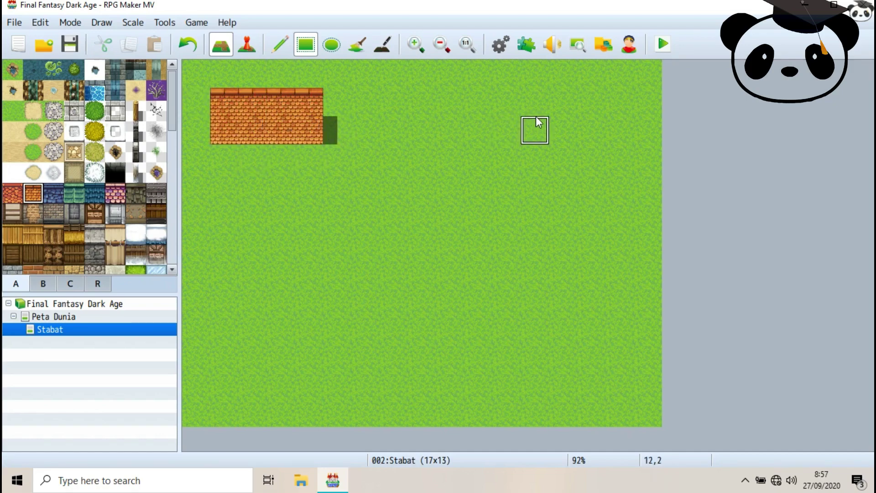
left_click_drag(515, 103, 604, 141)
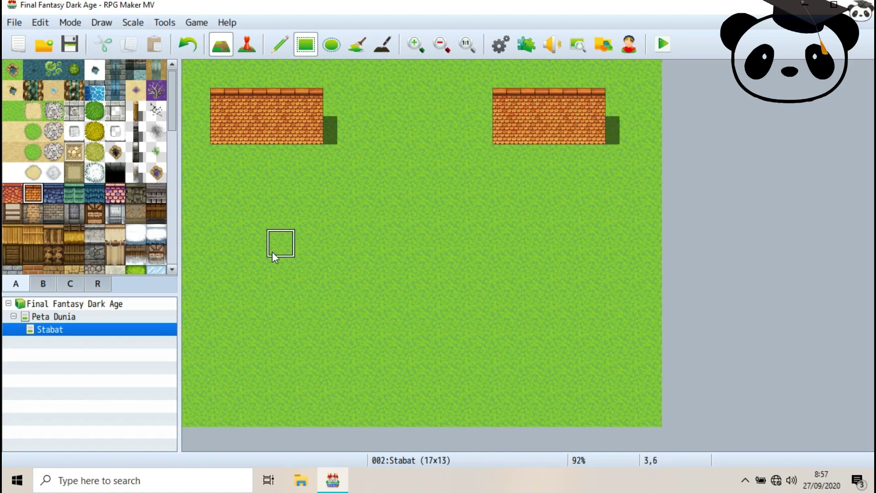
left_click_drag(358, 243, 476, 303)
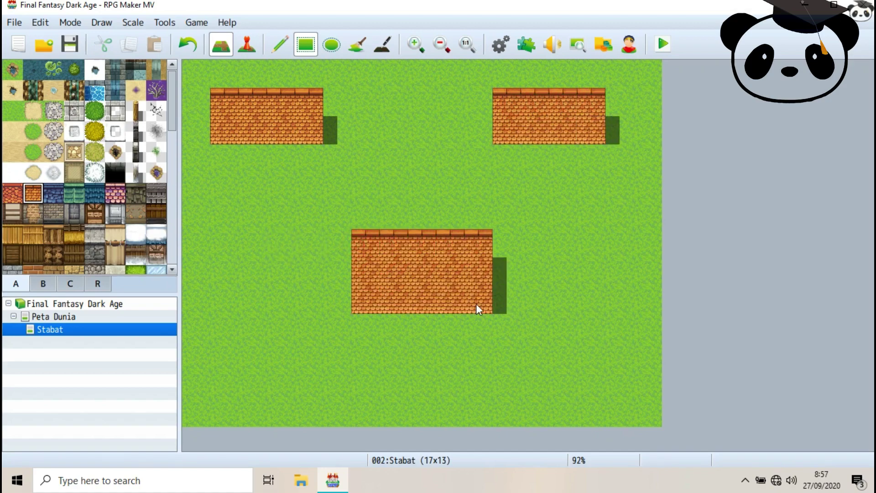
left_click_drag(337, 241, 338, 289)
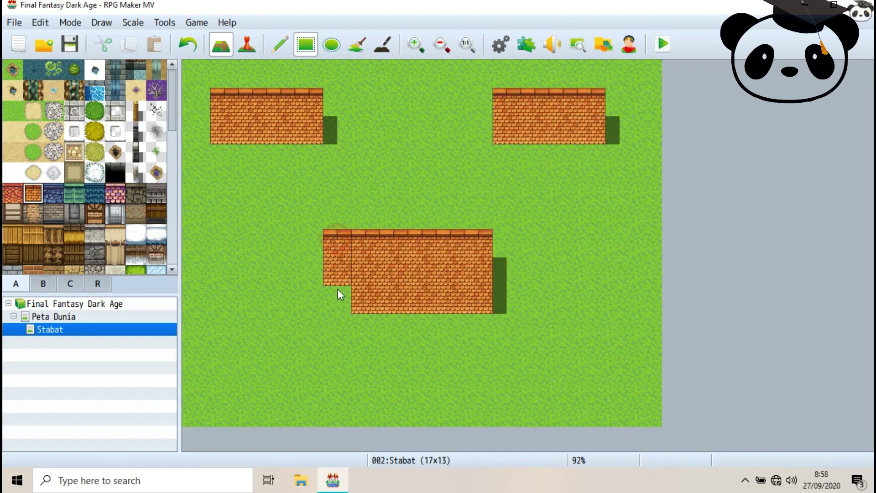
left_click(373, 212)
left_click_drag(452, 216, 451, 215)
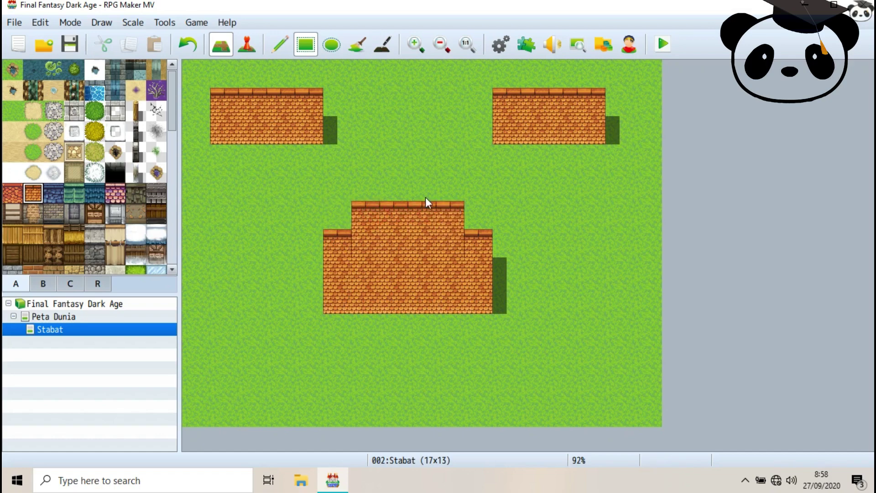
key("ctrl+z")
- Add a 4×2-tile orange roof above the large central one and lay brick walls two tiles high for all four buildings
left_click_drag(365, 169, 450, 187)
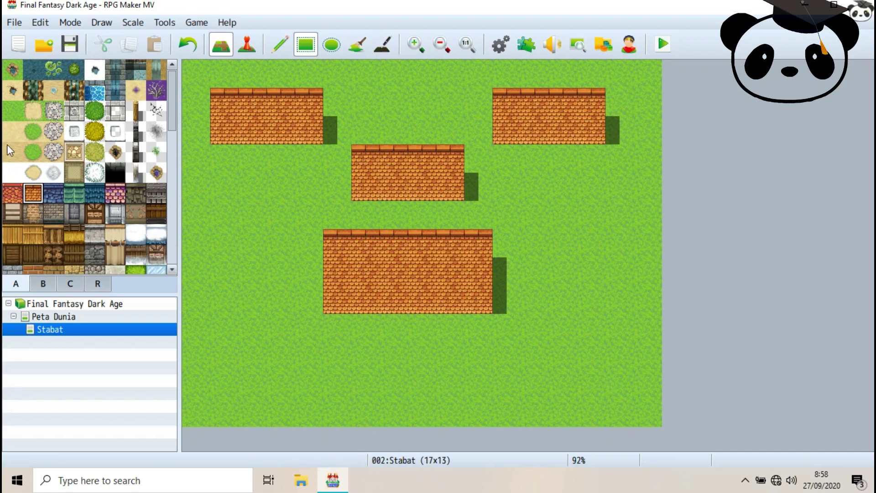
left_click(27, 214)
left_click_drag(238, 161, 307, 182)
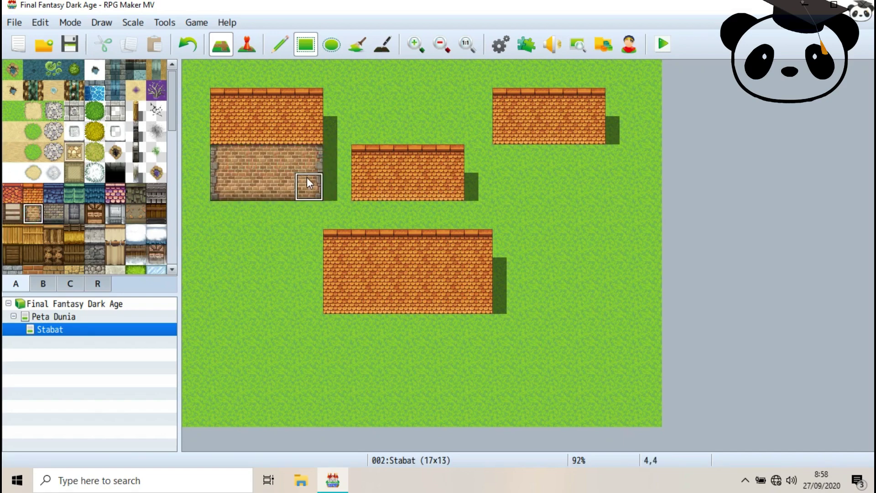
mouse_move(517, 154)
left_mouse_down()
mouse_move(628, 183)
mouse_move(599, 179)
left_mouse_up()
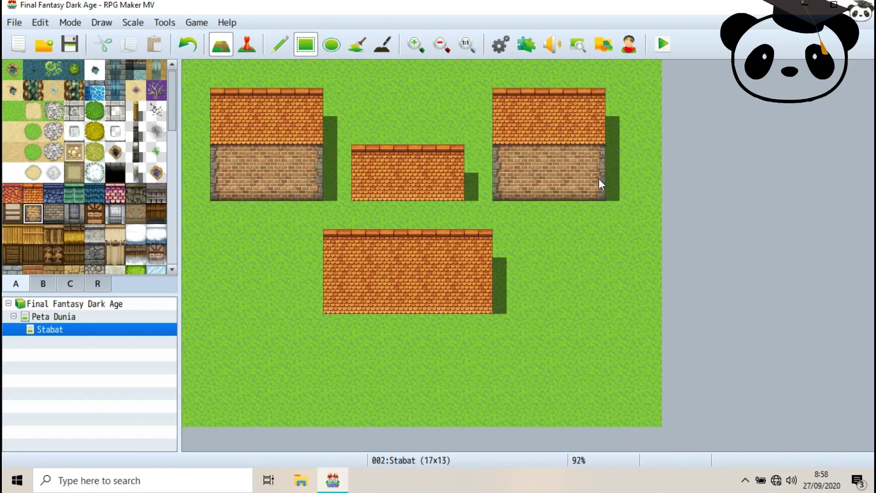
mouse_move(379, 209)
left_mouse_down()
mouse_move(452, 219)
mouse_move(454, 198)
left_mouse_up()
mouse_move(338, 324)
left_mouse_down()
mouse_move(407, 349)
mouse_move(481, 357)
left_mouse_up()
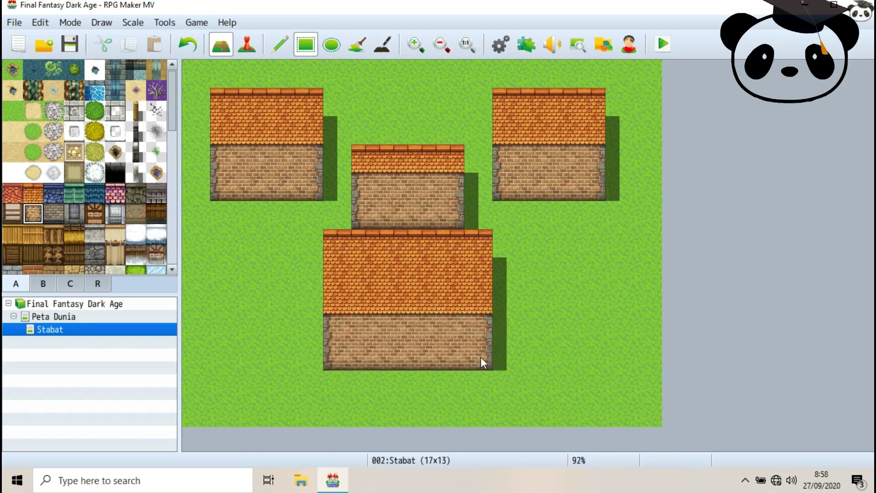
- Paint dark green bush ground around the map's outer edges, widening it west of the large central house
left_click(94, 110)
left_click_drag(269, 270, 247, 294)
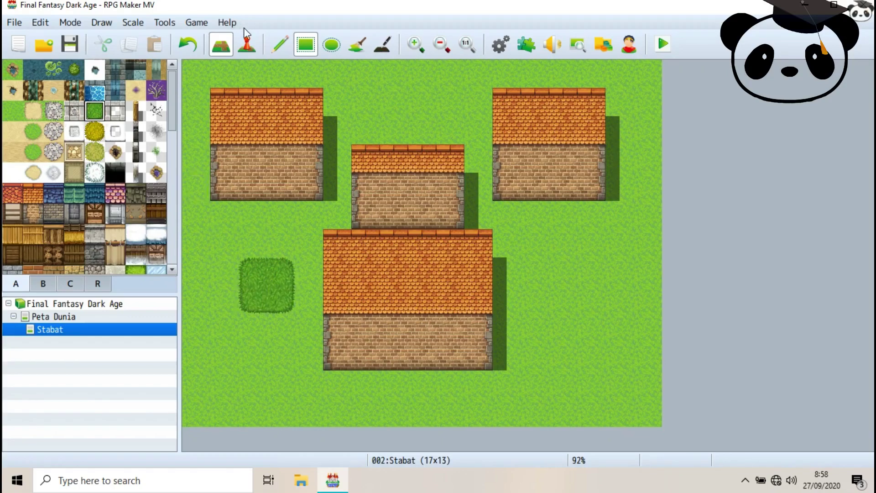
mouse_move(226, 249)
left_mouse_down()
mouse_move(187, 161)
mouse_move(225, 303)
mouse_move(188, 440)
mouse_move(226, 390)
mouse_move(573, 397)
mouse_move(576, 468)
mouse_move(621, 488)
mouse_move(644, 244)
mouse_move(647, 55)
mouse_move(619, 260)
mouse_move(617, 73)
mouse_move(187, 73)
left_mouse_up()
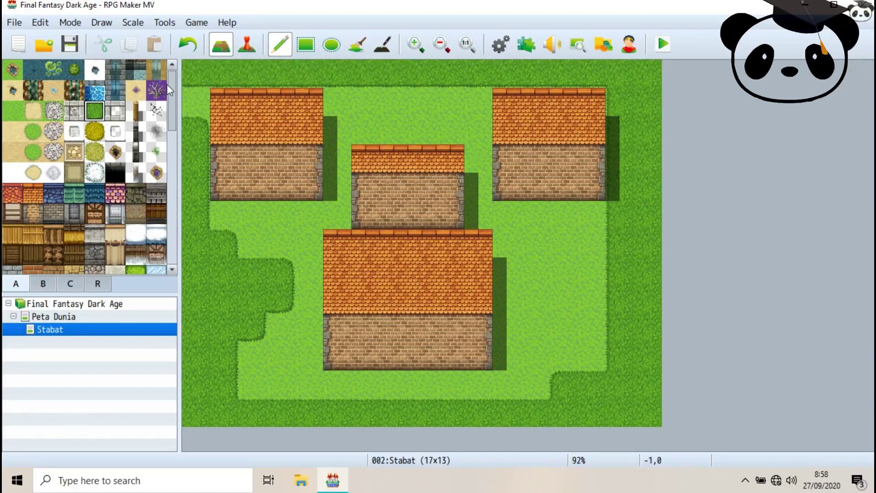
- Paint Water A (Meadow) down the map's whole east edge, widening it towards the southeast corner
left_click(12, 69)
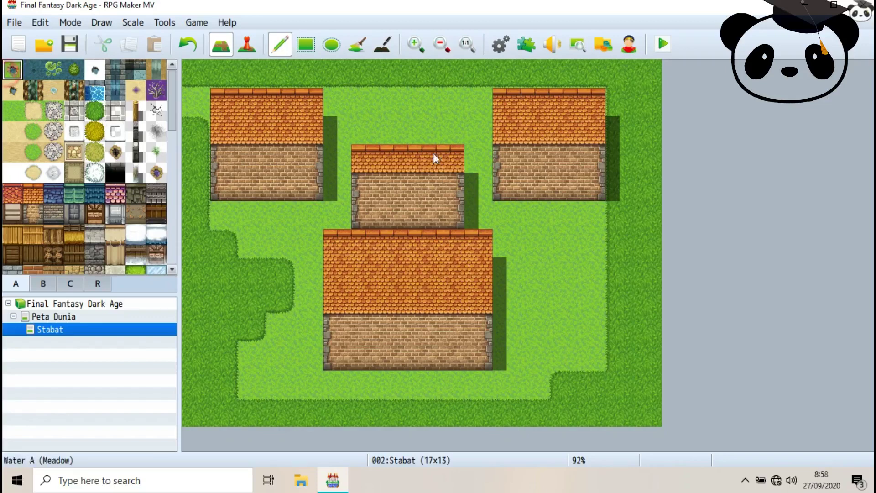
left_click(650, 250)
mouse_move(593, 309)
left_mouse_down()
mouse_move(639, 251)
mouse_move(659, 265)
mouse_move(621, 323)
mouse_move(656, 211)
left_mouse_up()
left_click_drag(669, 142, 647, 94)
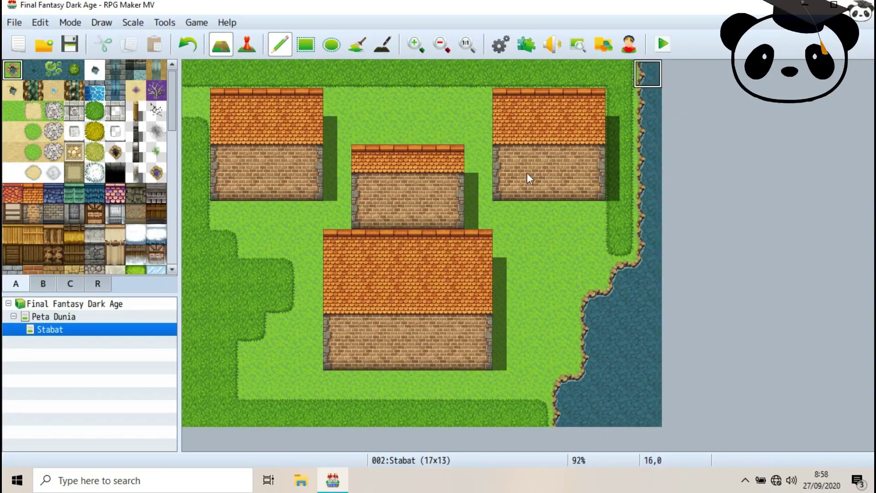
- Lay a cobblestone road from the map's south edge past the large house, branching up to both upper corner houses
scroll(31, 151, "down", 1)
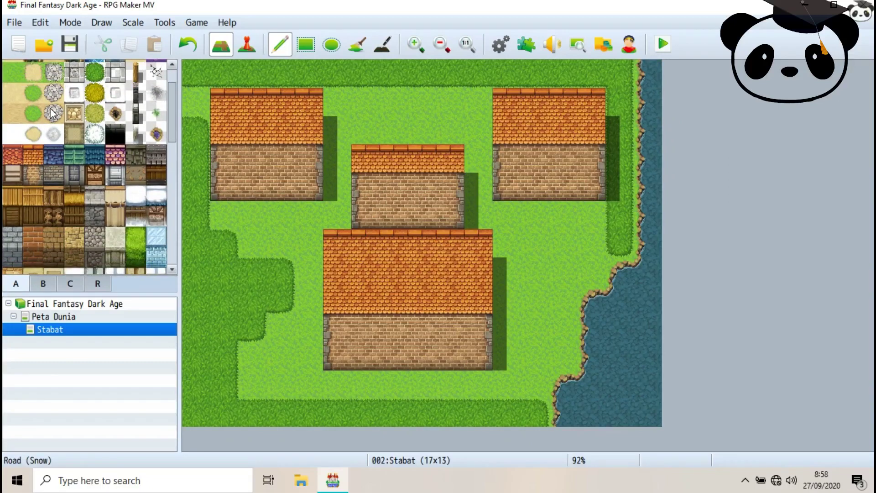
left_click(54, 99)
mouse_move(393, 421)
left_mouse_down()
mouse_move(401, 390)
mouse_move(280, 375)
mouse_move(252, 361)
mouse_move(258, 213)
left_mouse_up()
mouse_move(395, 385)
left_mouse_down()
mouse_move(552, 377)
mouse_move(553, 237)
mouse_move(544, 221)
left_mouse_up()
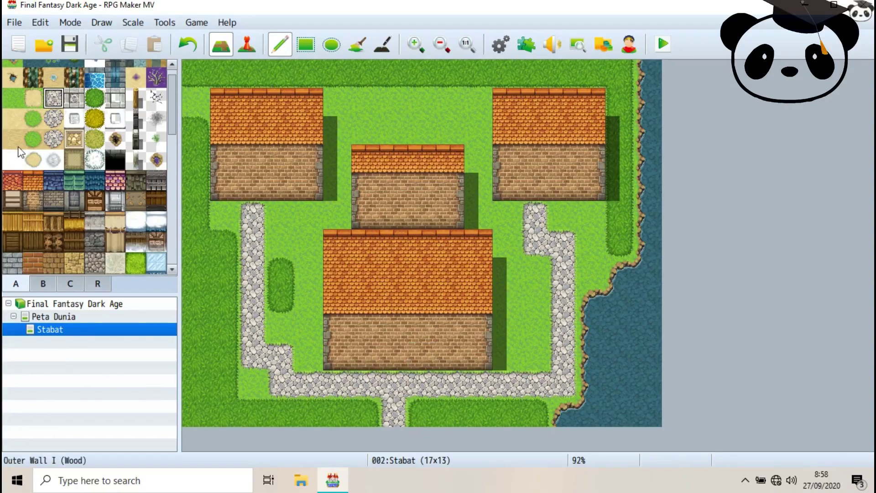
- Place a straight wooden fence in the gap between the roofs of the two upper corner houses
scroll(46, 146, "down", 1)
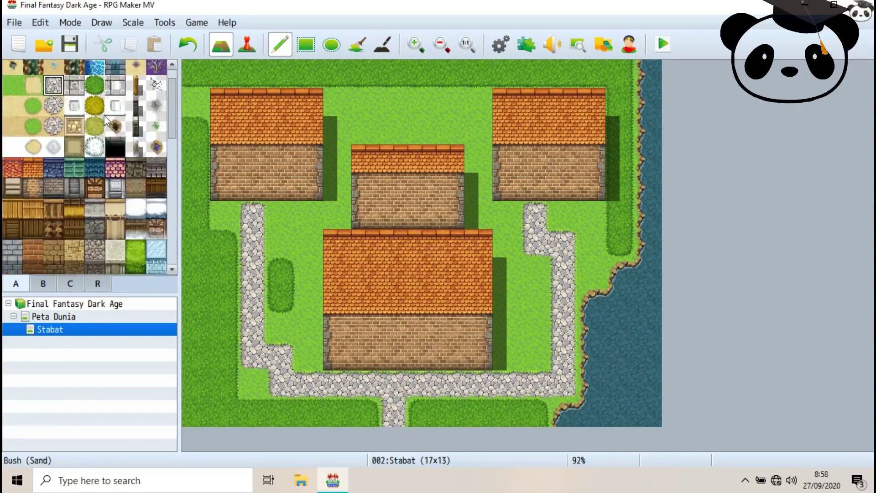
left_click(137, 89)
left_click_drag(336, 97, 480, 102)
- Add a black arched doorway to both upper corner houses where the road ends and to the large central house
scroll(138, 160, "down", 5)
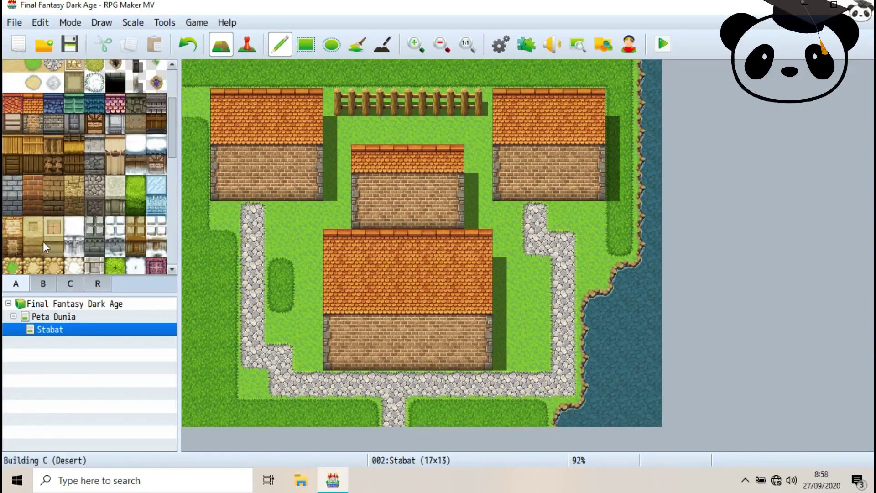
scroll(43, 242, "down", 3)
left_click(43, 284)
scroll(54, 116, "down", 1)
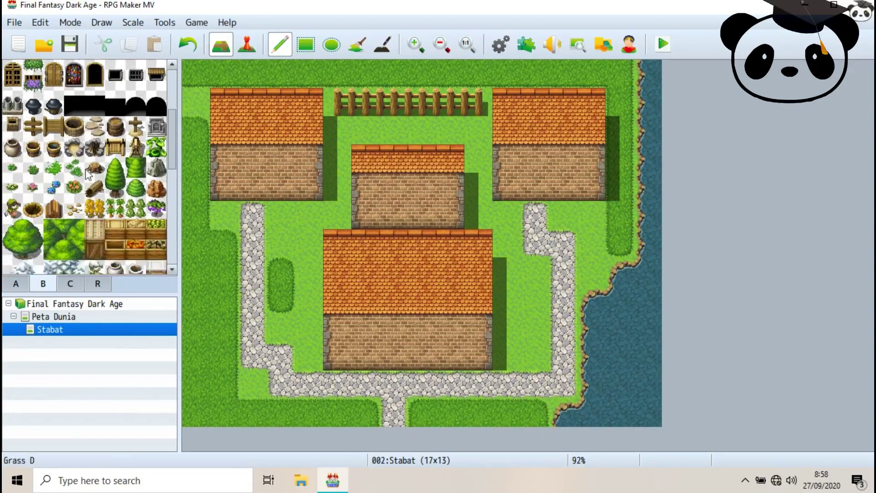
scroll(54, 119, "up", 2)
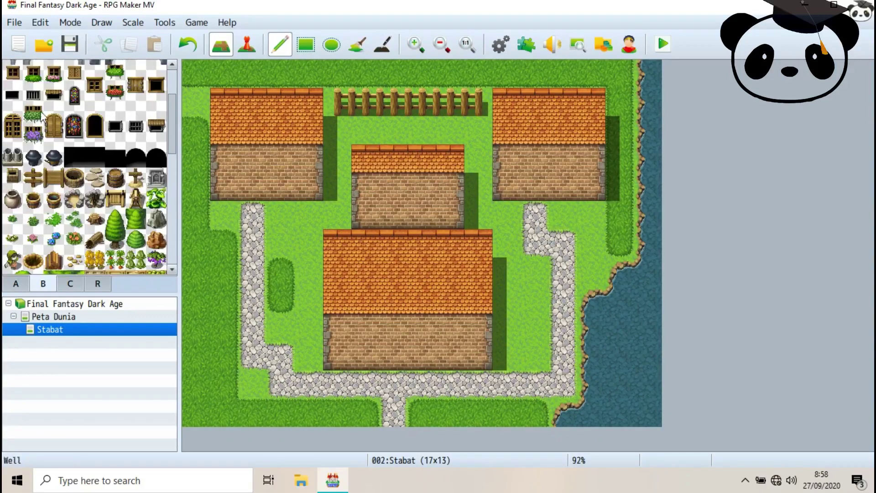
left_click(155, 159)
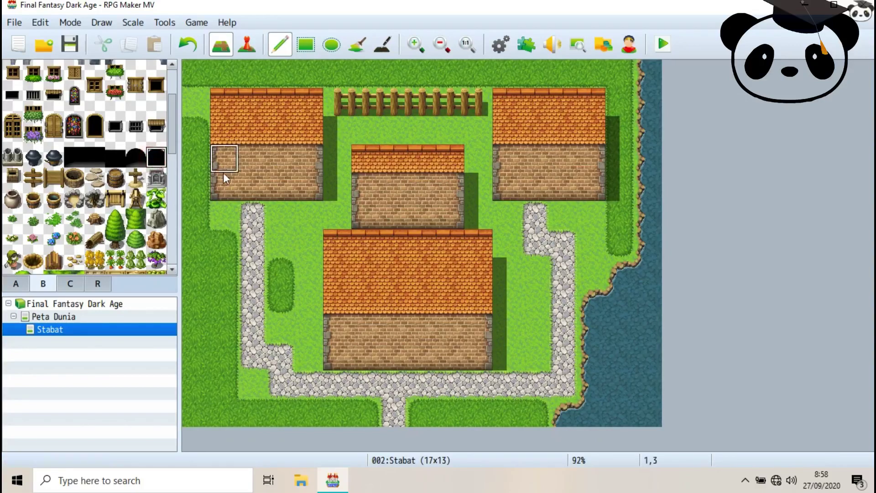
left_click(248, 196)
left_click(538, 184)
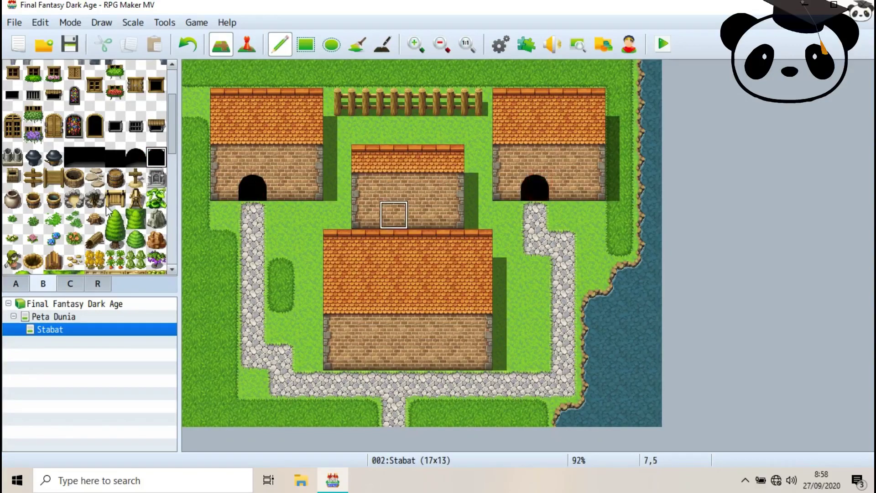
left_click(395, 361)
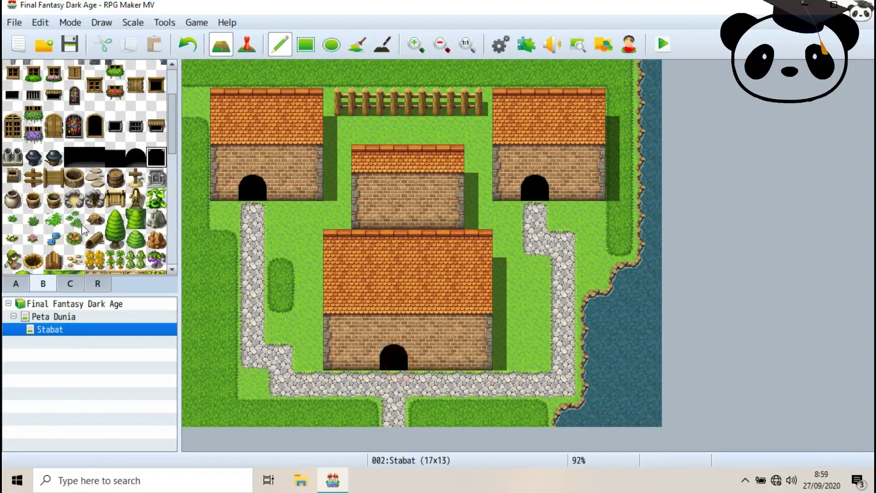
- Place Middle Window A once on each upper corner house and twice on both the large house and the building behind it
scroll(59, 189, "up", 1)
scroll(62, 187, "down", 2)
scroll(69, 160, "up", 3)
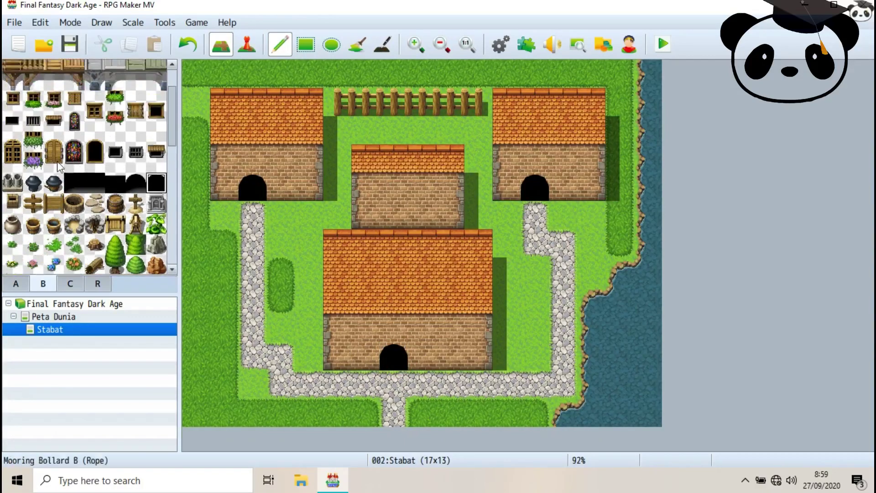
left_click_drag(95, 114, 96, 139)
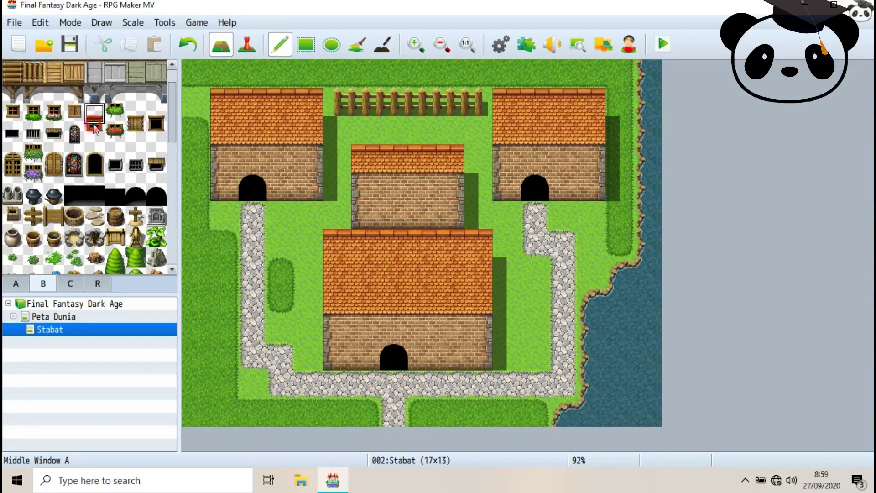
left_click(282, 174)
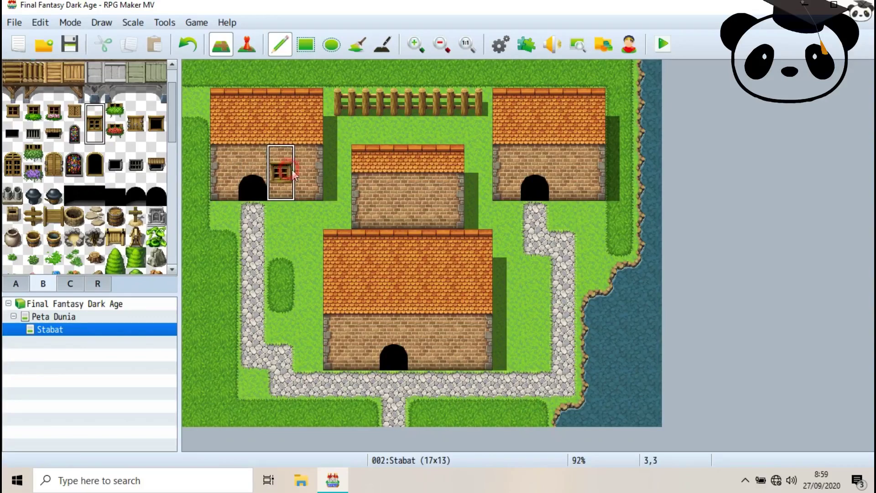
left_click(574, 169)
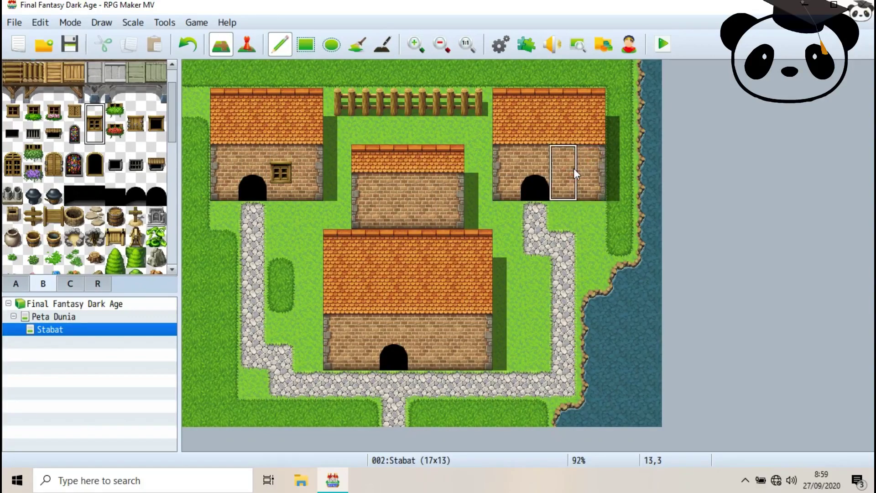
left_click(447, 335)
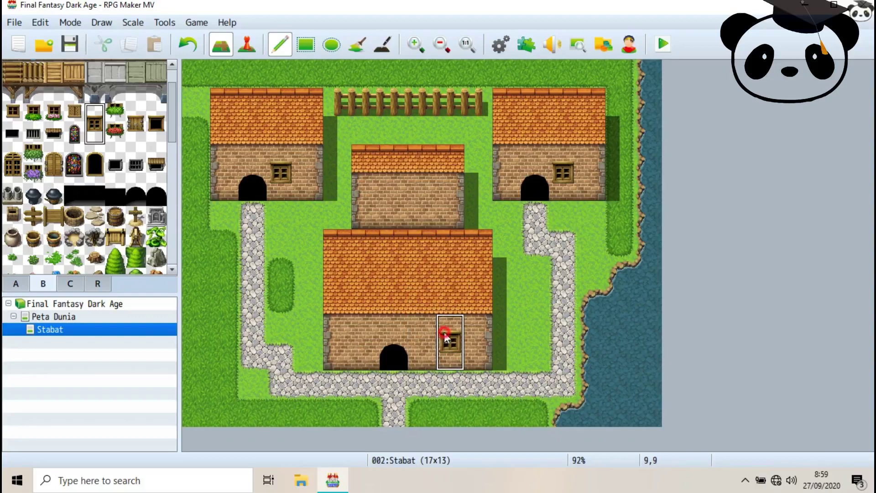
left_click(366, 332)
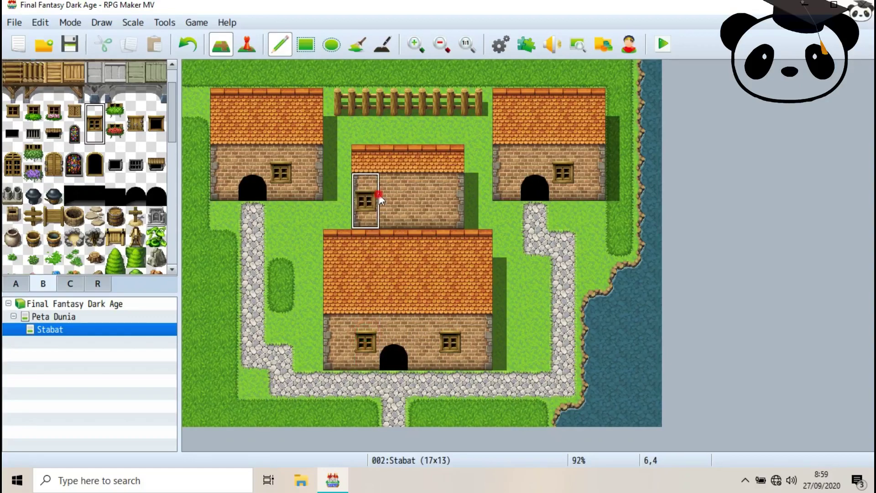
left_click(394, 196)
left_click(422, 194)
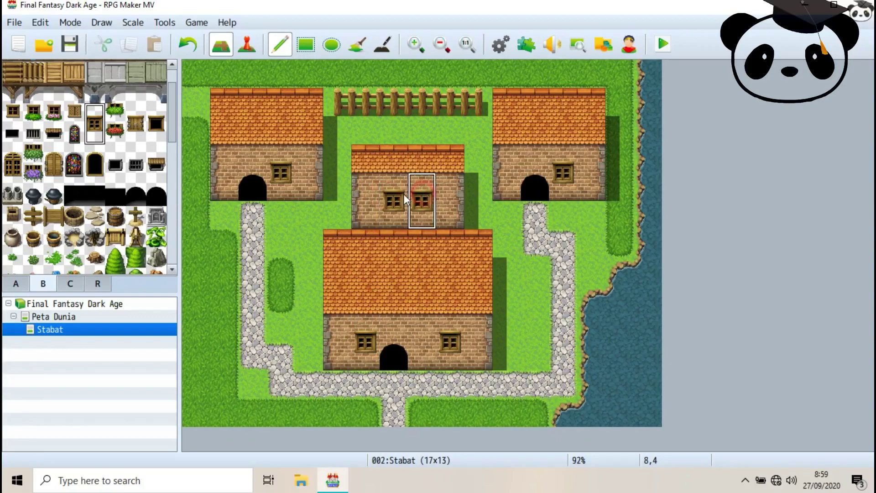
- Plant a column of overlapping tall conifers along the large house's west side, with one more conifer beside it
scroll(123, 212, "down", 3)
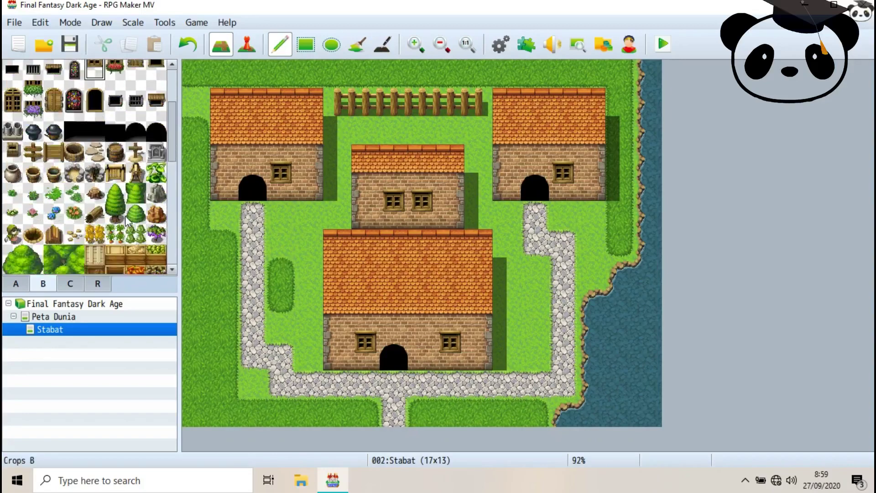
left_click(120, 202)
left_click_drag(305, 194, 307, 322)
- Plant two overlapping Large Trees east of the large house and two more by the shore below the upper-right house
scroll(41, 186, "down", 5)
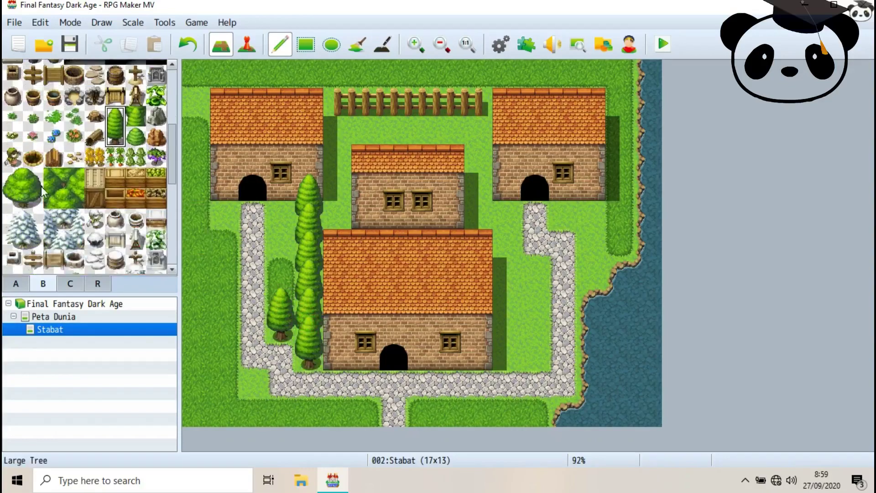
left_click(13, 114)
left_click_drag(19, 128, 32, 134)
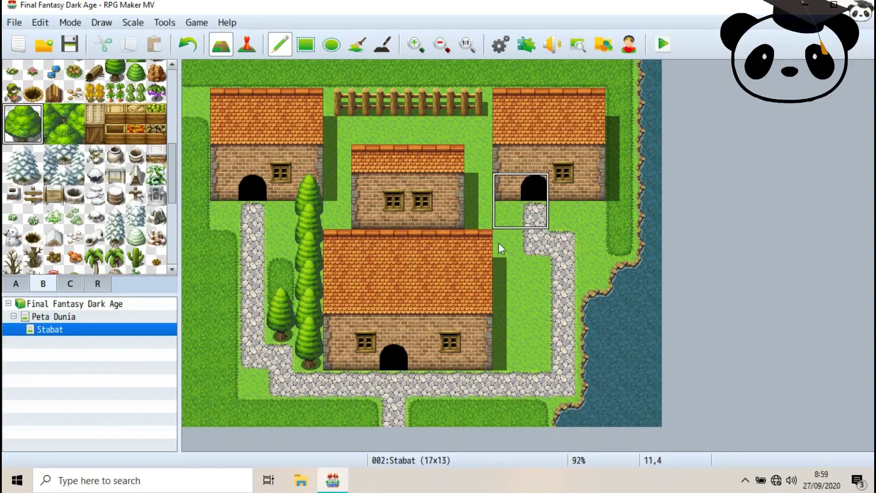
left_click(499, 265)
left_click(504, 319)
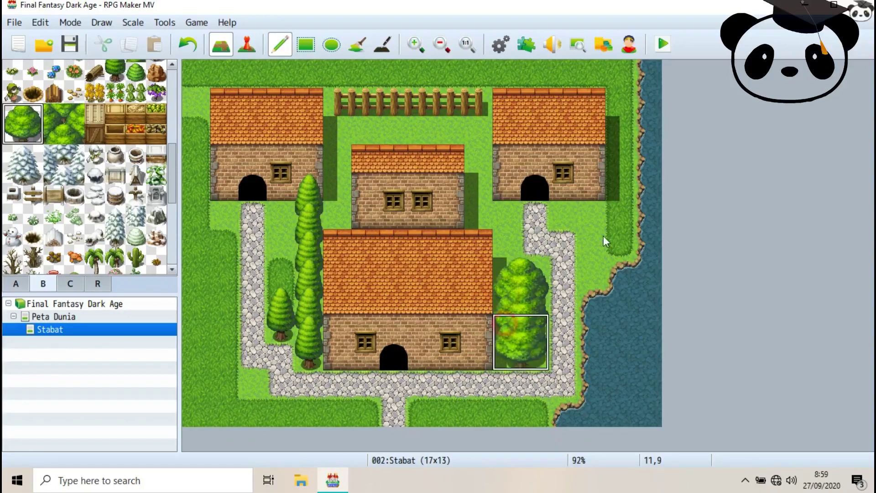
left_click(587, 193)
left_click_drag(587, 193, 587, 249)
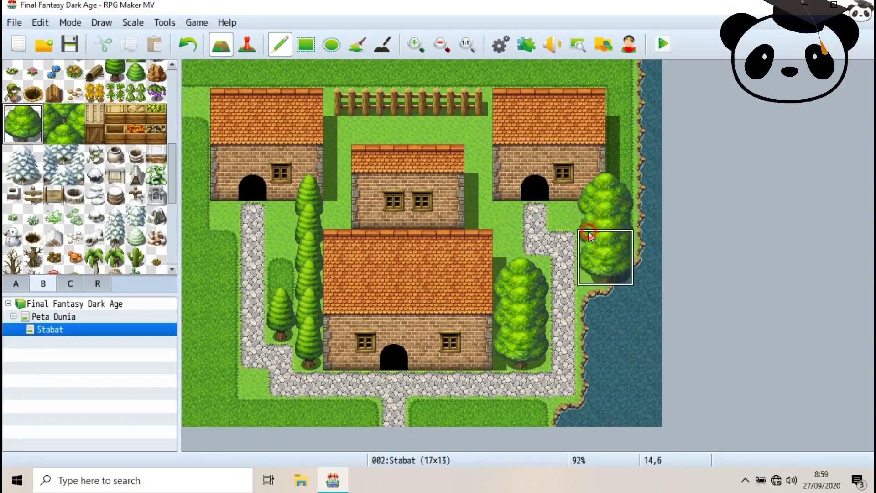
- Place a small grass tuft beside the upper-right house's path and a leafy grass patch next to the middle building's roof
scroll(26, 180, "up", 3)
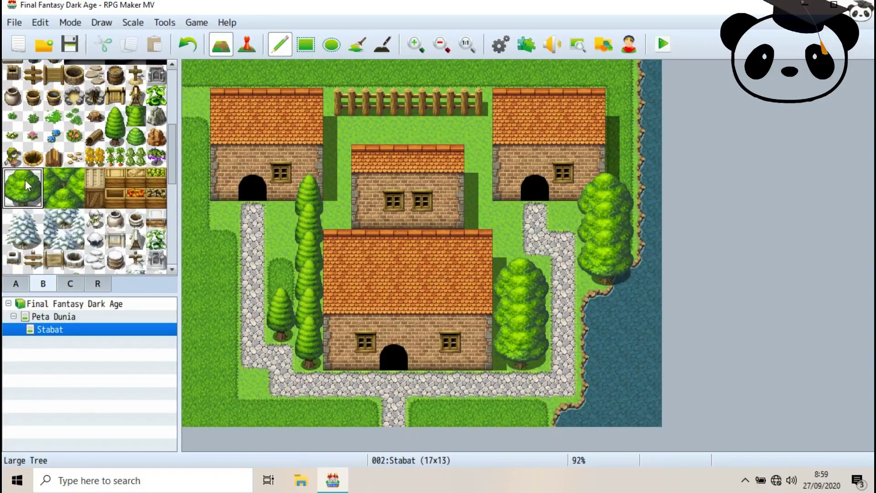
left_click(34, 116)
left_click(506, 218)
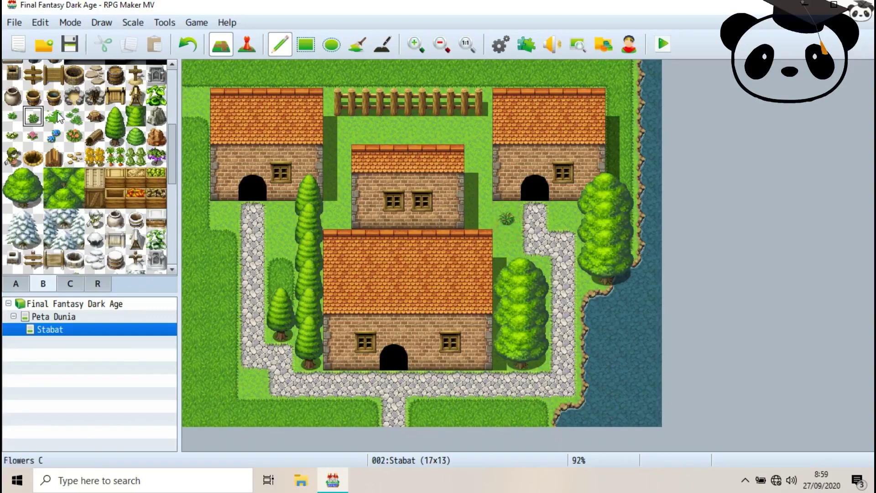
left_click(74, 117)
left_click(478, 149)
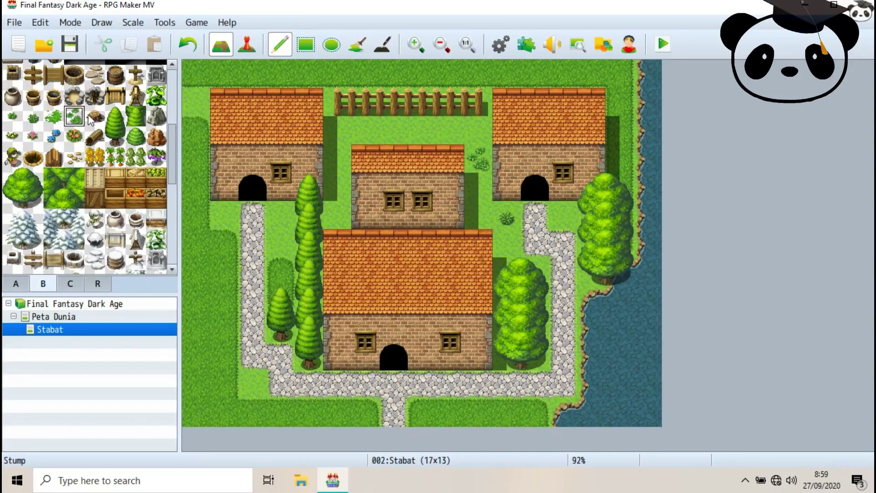
- Stack three clay pots along the upper-left house's west side and put flat stepping stones before its doorway
left_click(13, 96)
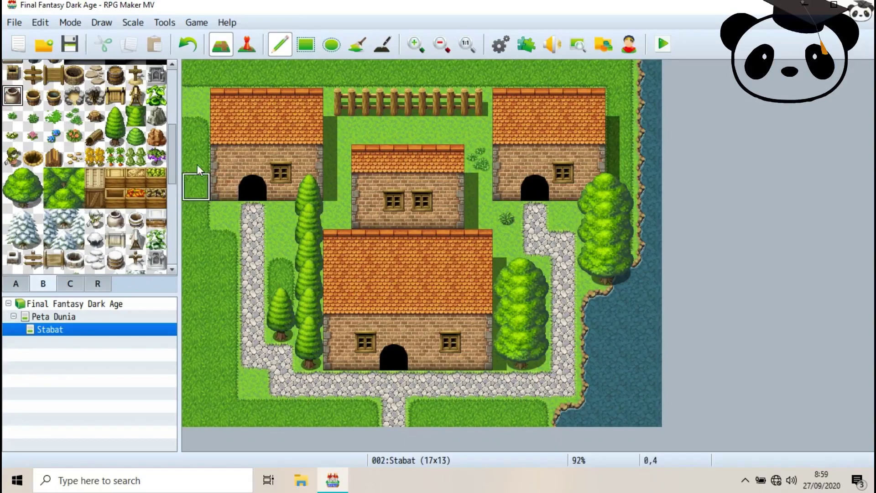
left_click(195, 187)
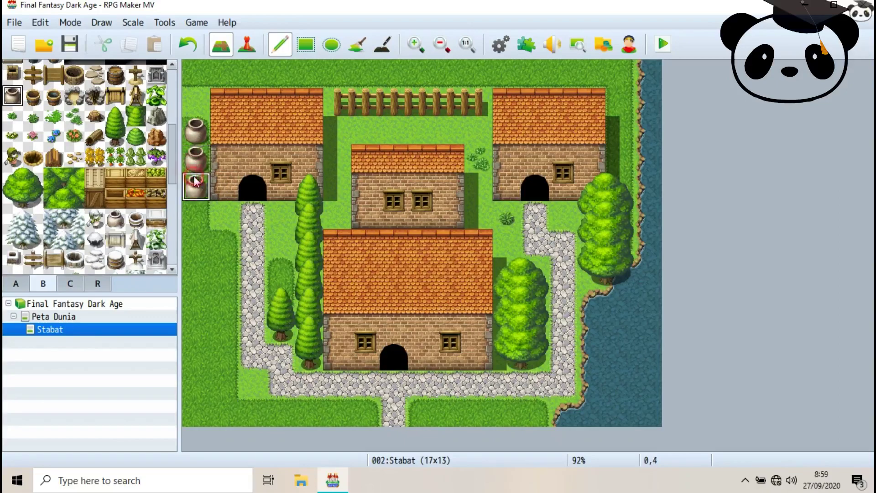
left_click(91, 81)
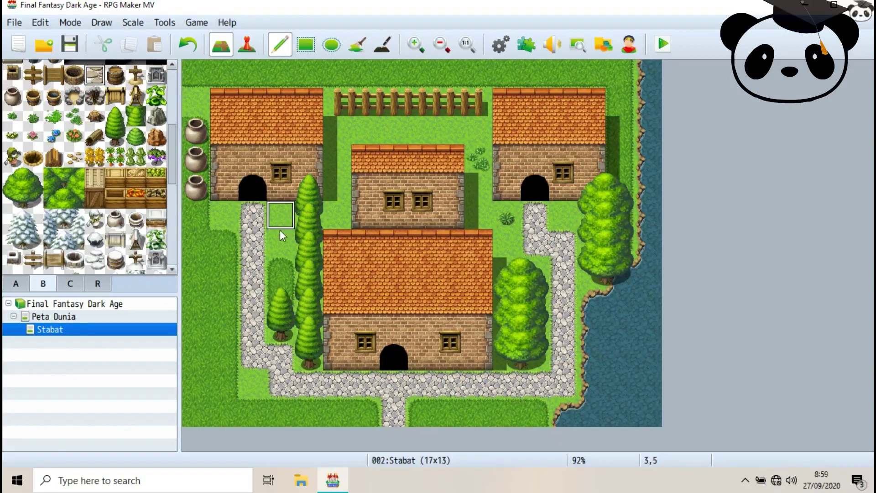
left_click(253, 216)
- Plant a column of six small round trees down the lower half of the map's west edge
scroll(45, 198, "down", 5)
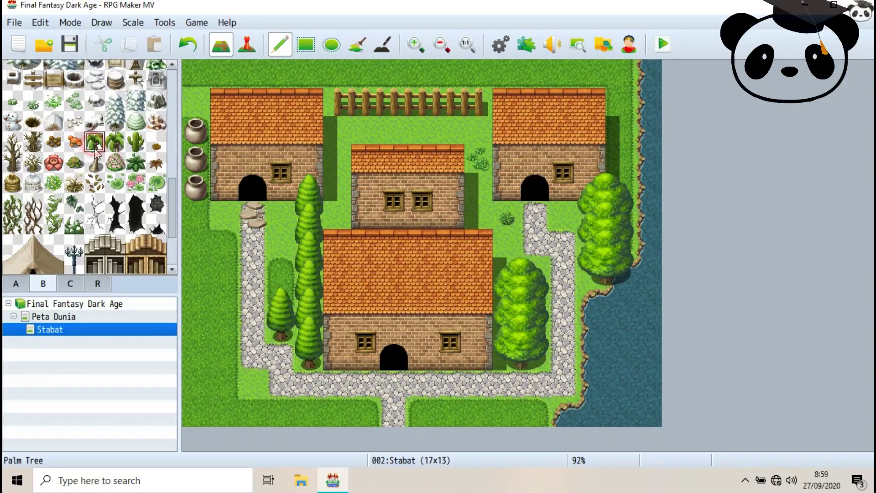
scroll(68, 163, "up", 4)
scroll(89, 128, "up", 1)
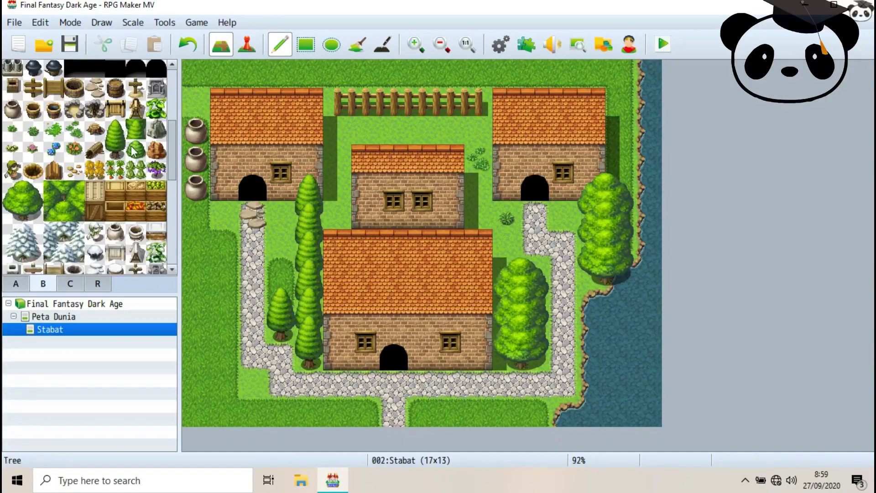
left_click(135, 149)
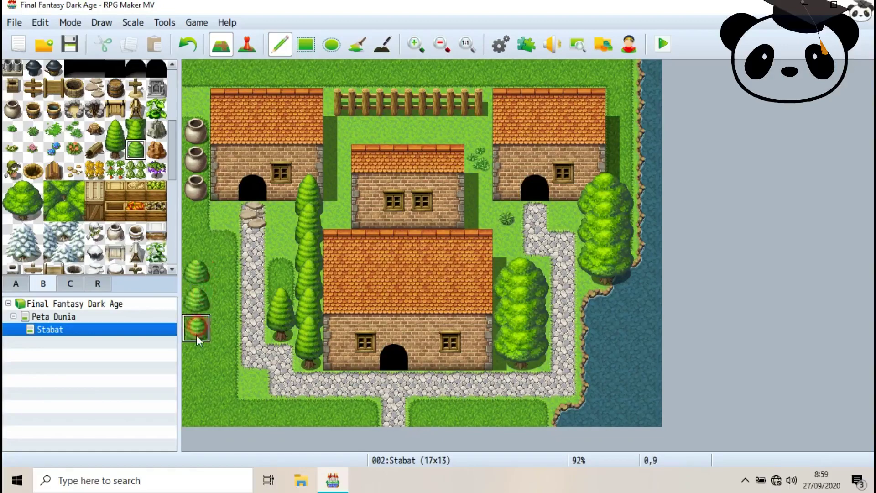
left_click(196, 356)
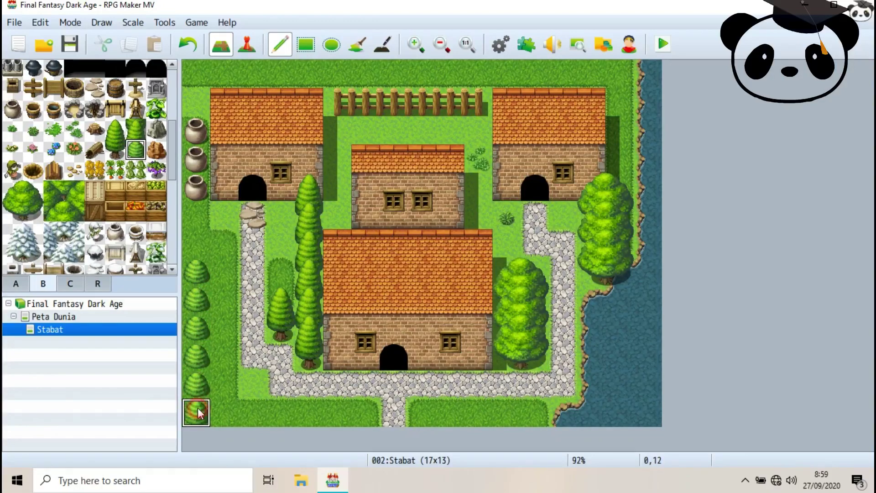
- Plant overlapping tall conifers along the east side of the middle building and a taller column of them along its west side
left_click(195, 402)
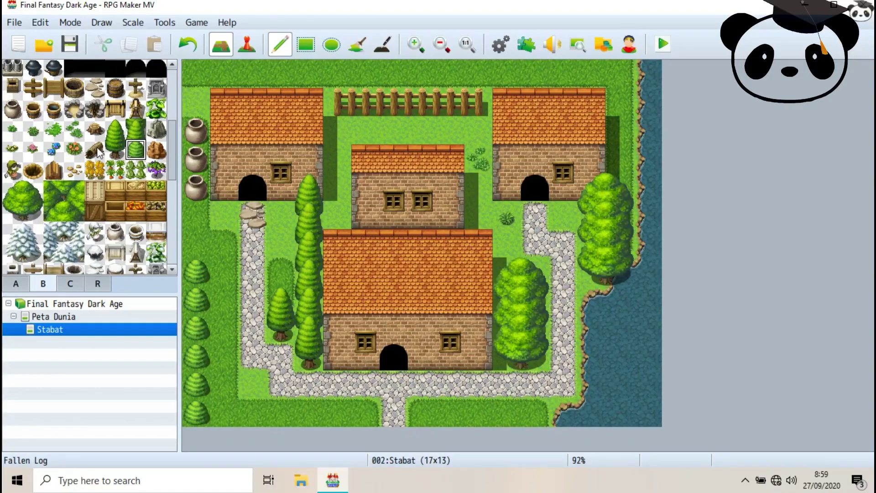
left_click_drag(115, 131, 114, 152)
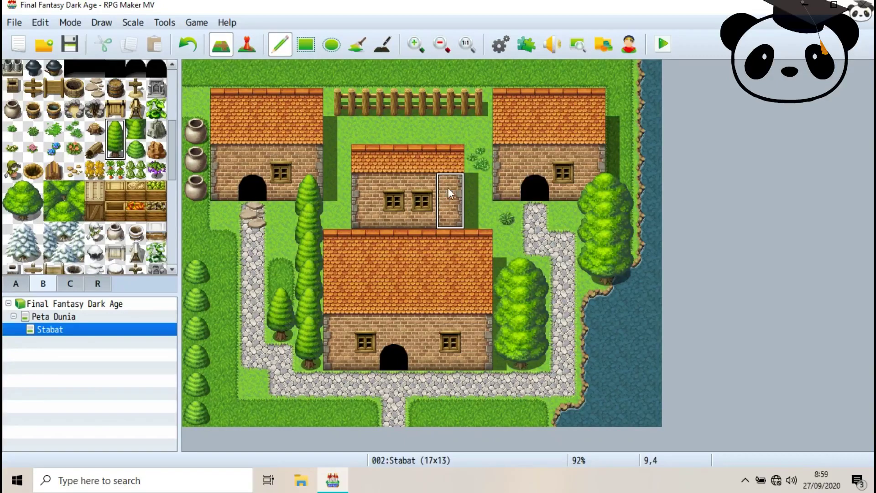
left_click(480, 141)
left_click(479, 183)
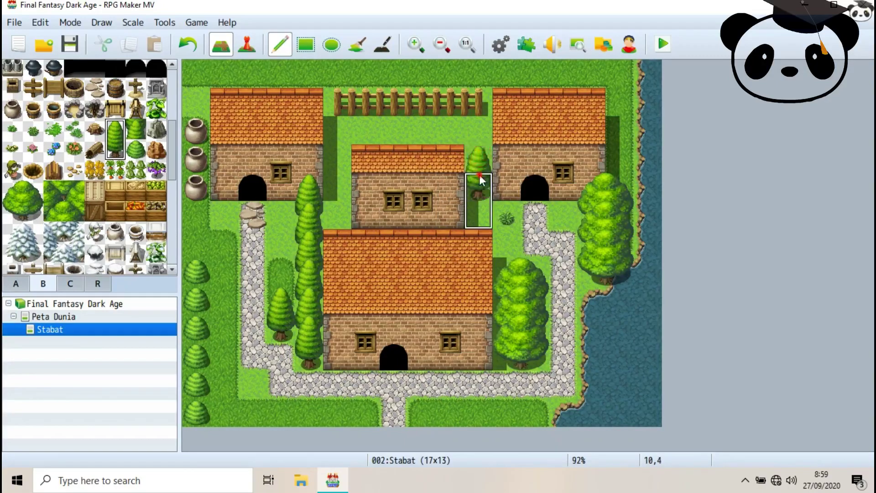
left_click_drag(333, 111, 335, 190)
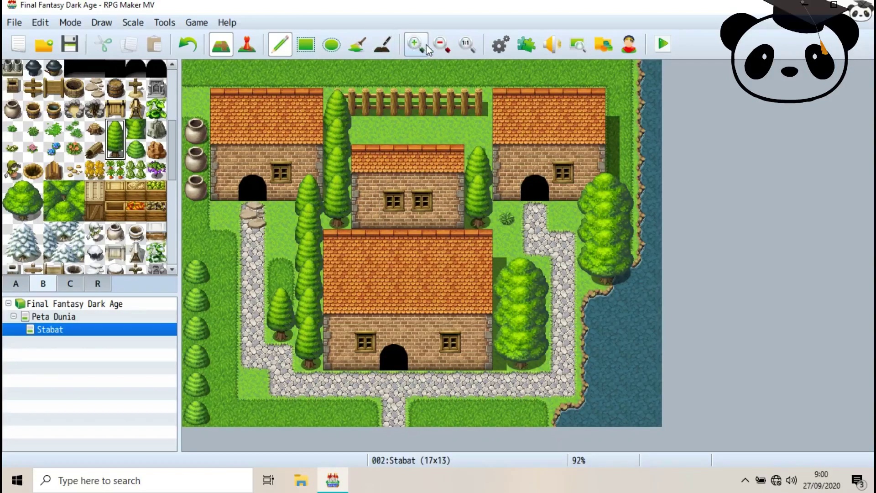
- Place two stone pillars between the west-edge tree column and the stone path, one above the other, and save the project
left_click(441, 48)
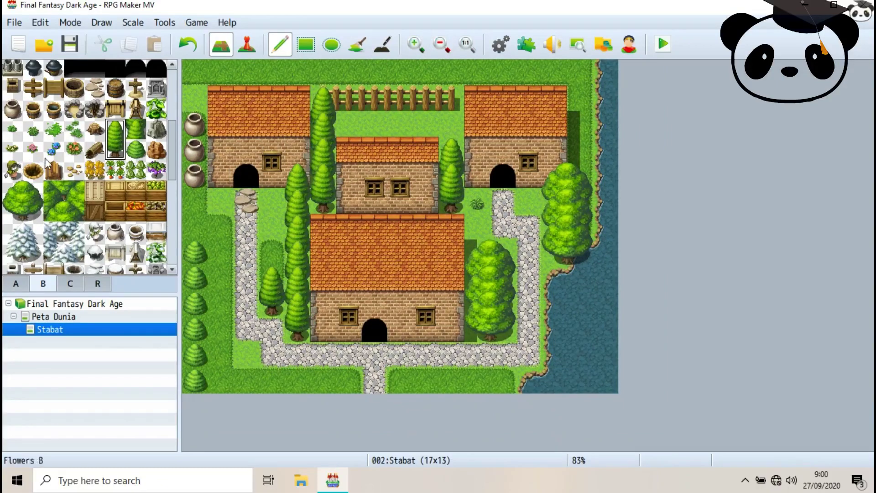
scroll(75, 178, "down", 5)
scroll(76, 179, "down", 1)
left_click(70, 283)
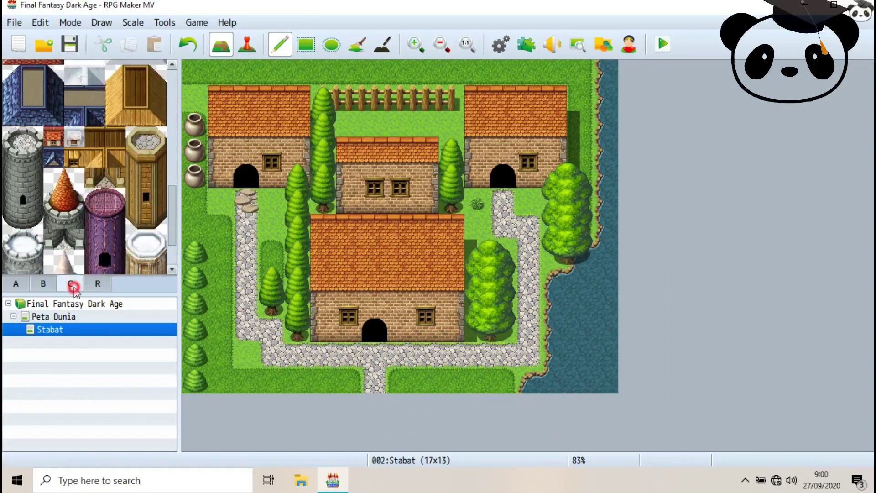
scroll(53, 168, "down", 3)
scroll(51, 168, "up", 6)
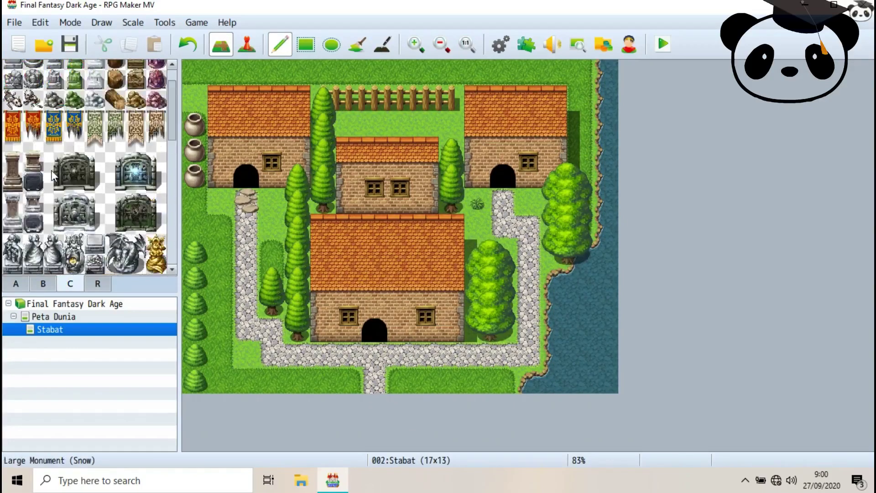
left_click_drag(24, 78, 27, 88)
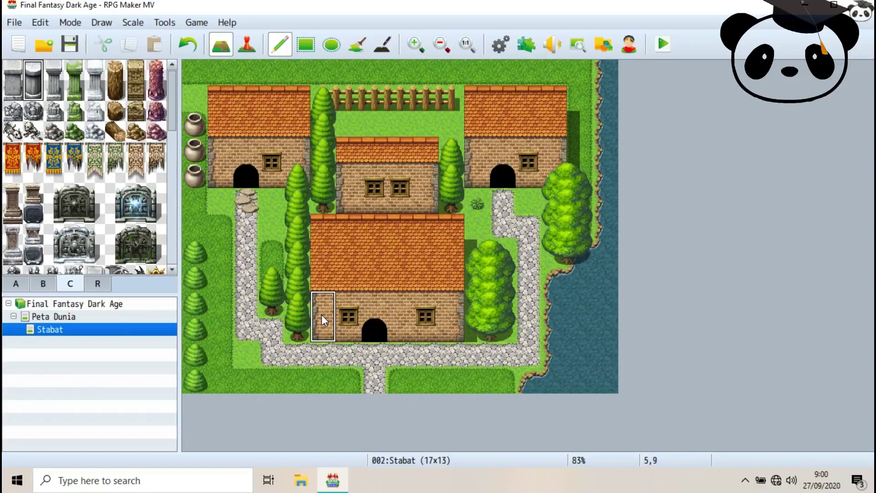
left_click(215, 267)
left_click(215, 345)
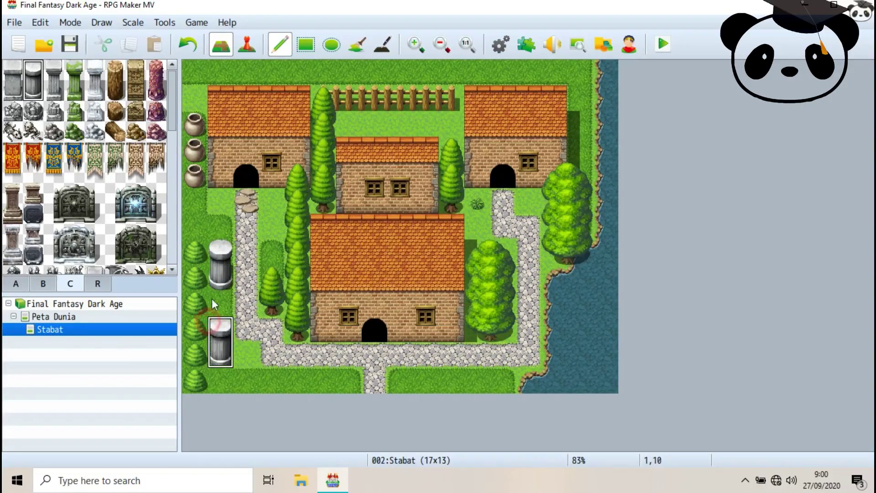
left_click(72, 44)
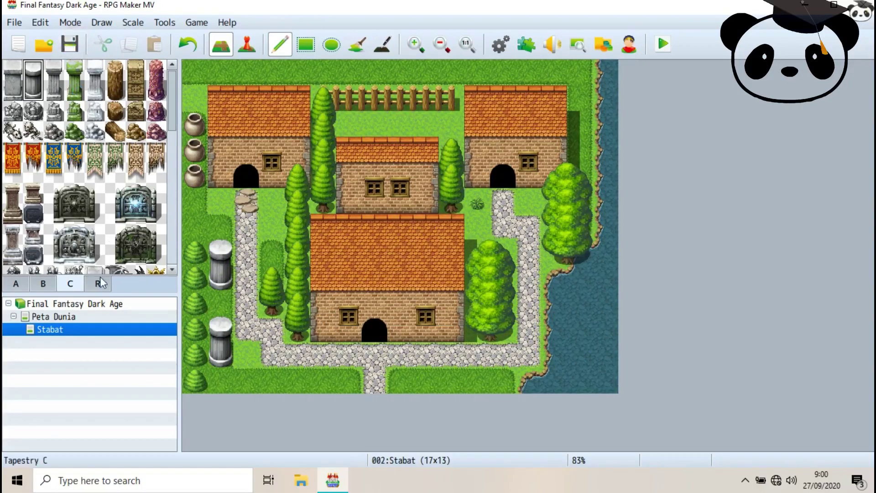
- Compare the village on the Peta Dunia world map with the Stabat town map
left_click(81, 318)
left_click(79, 330)
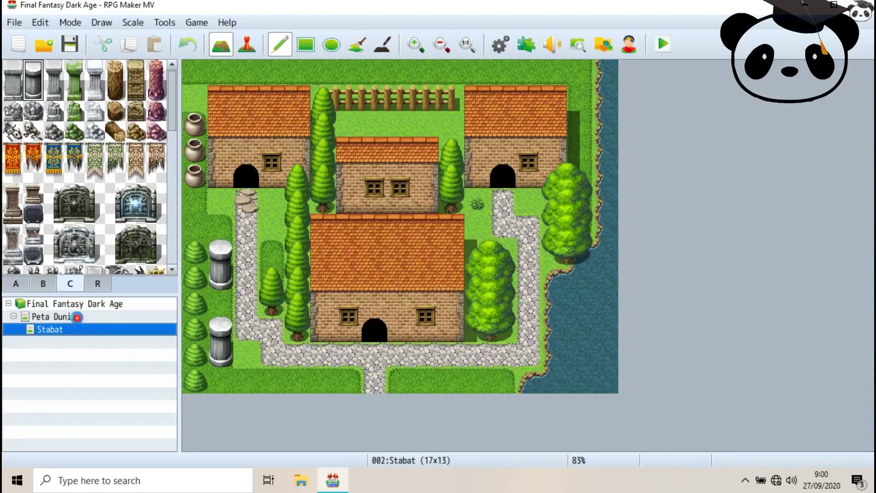
left_click(77, 317)
left_click(78, 325)
left_click(80, 317)
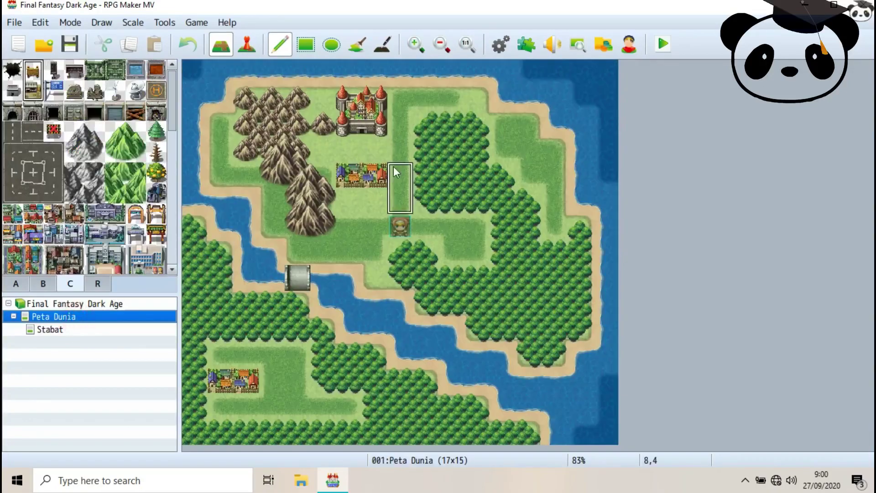
left_click(41, 160)
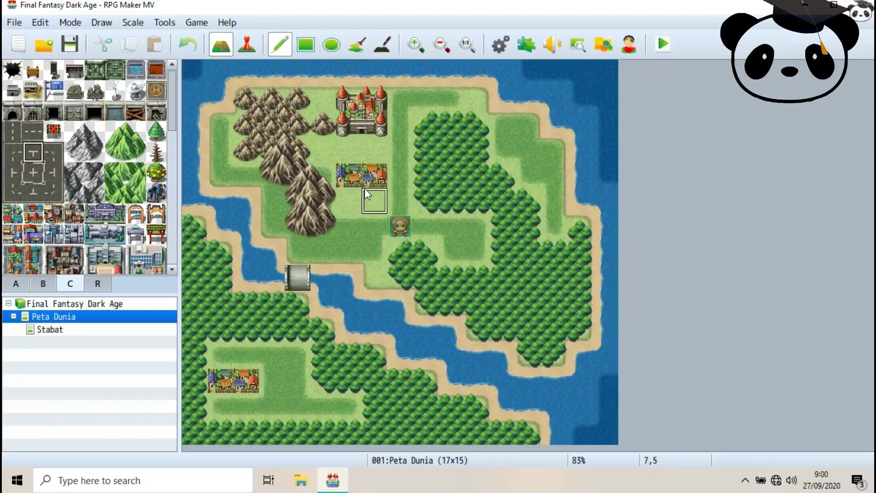
left_click(54, 329)
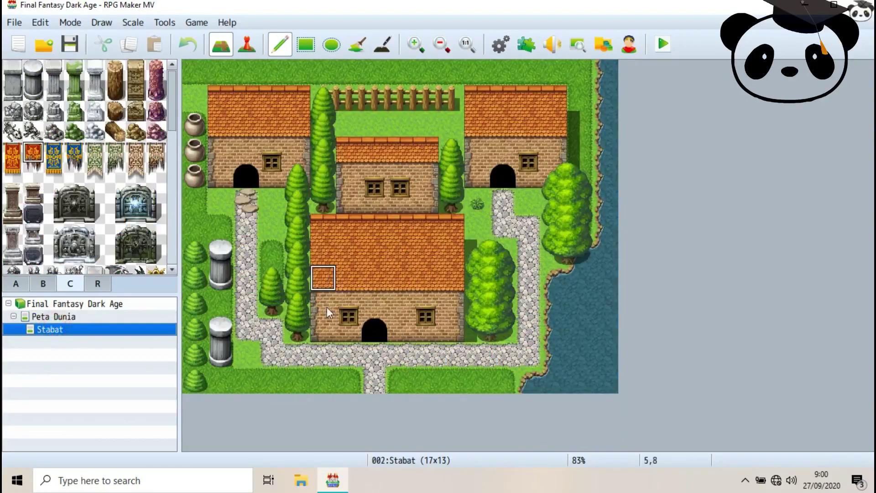
- Begin a quick Transfer event on the village's eastern tile (7,4) of the Peta Dunia map
left_click(78, 321)
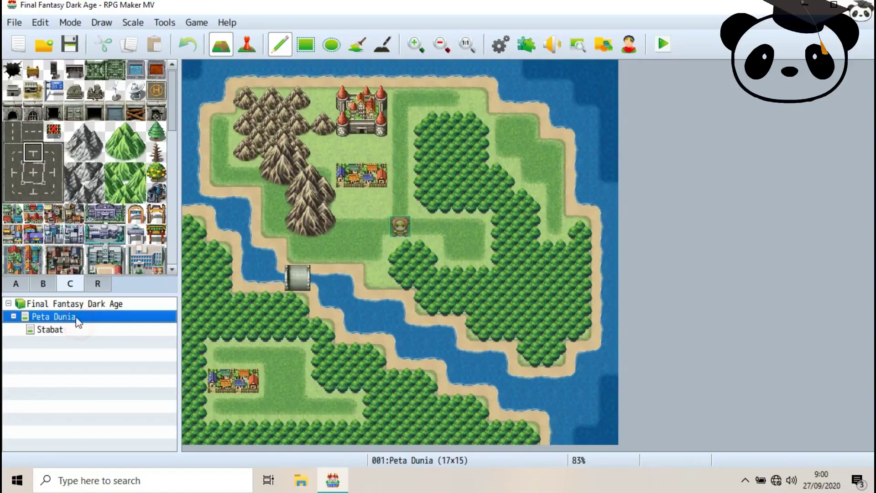
left_click(246, 45)
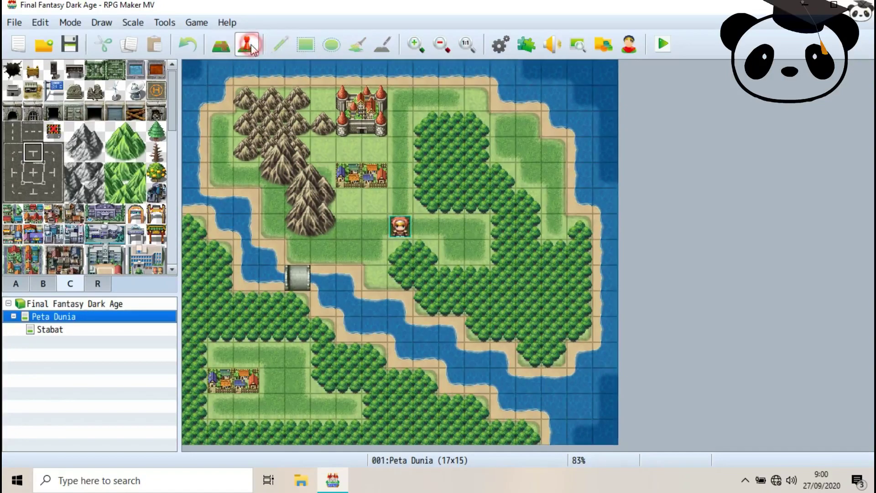
left_click(376, 179)
right_click(376, 182)
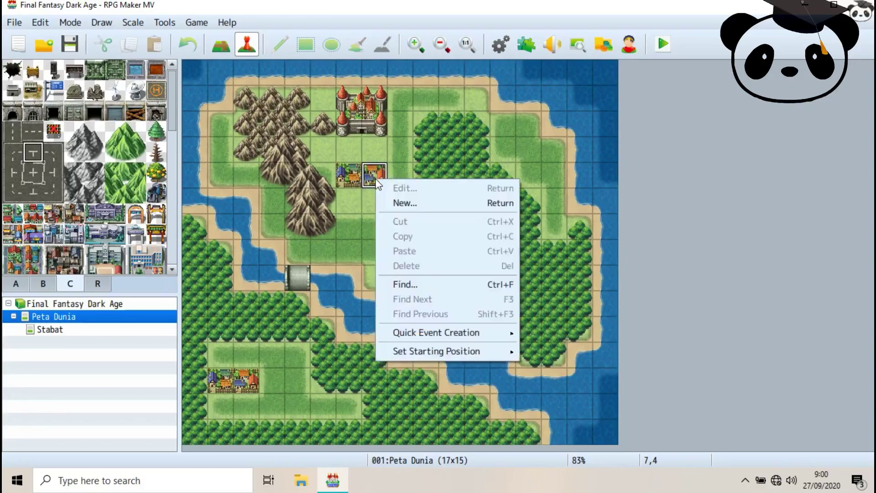
mouse_move(458, 337)
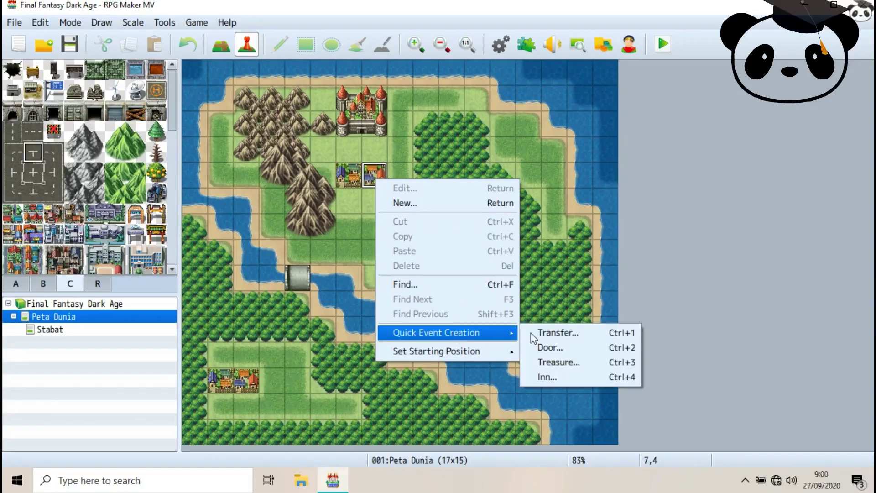
left_click(549, 335)
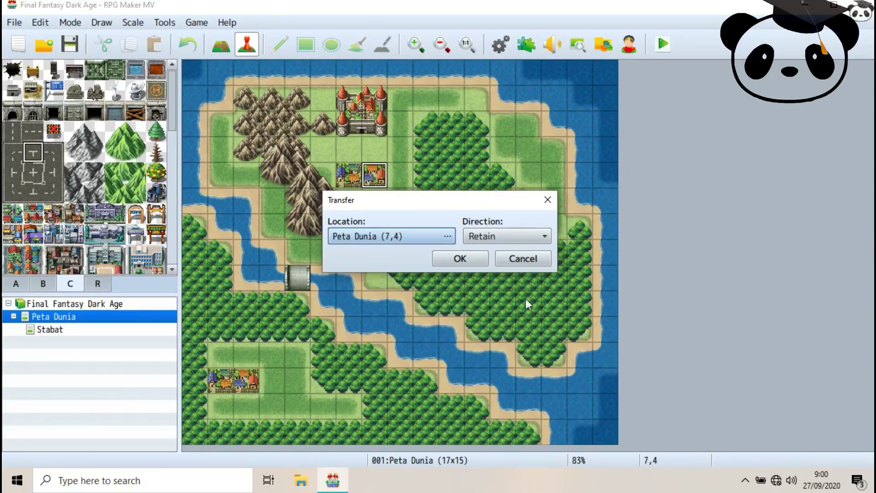
- Set the transfer destination to the southern end of Stabat's stone path at (7,12)
left_click(368, 233)
left_click(133, 58)
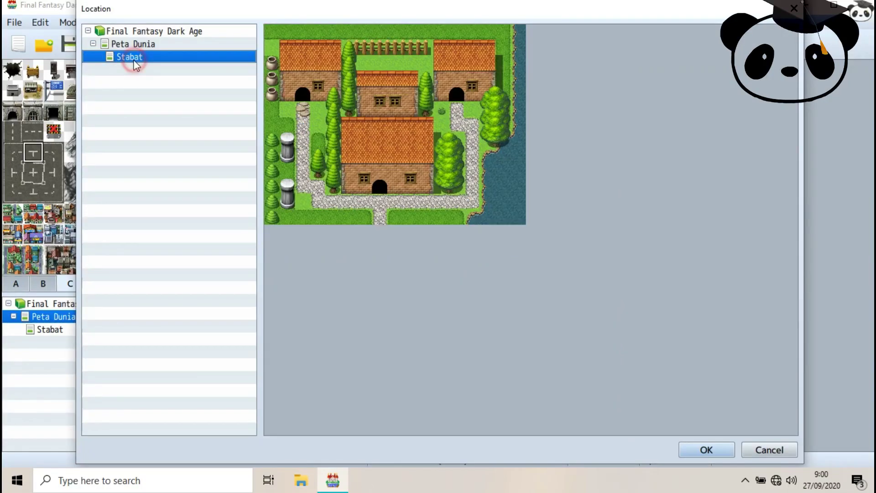
left_click(380, 218)
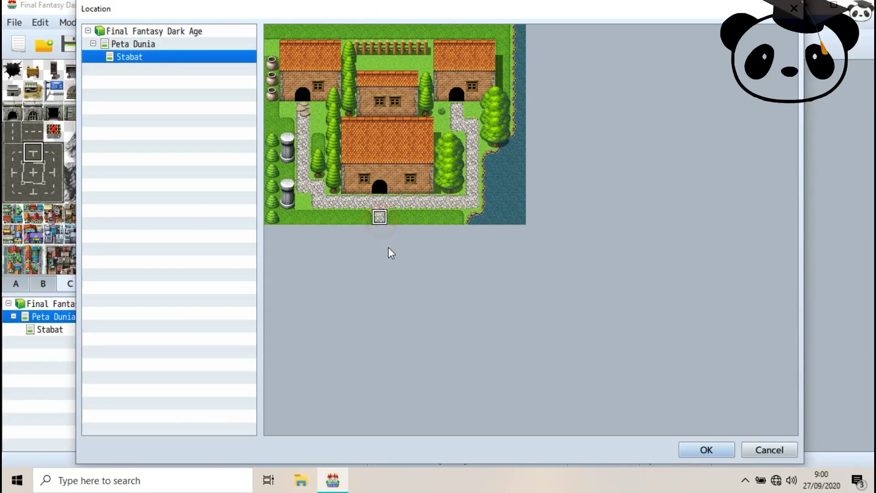
left_click(706, 449)
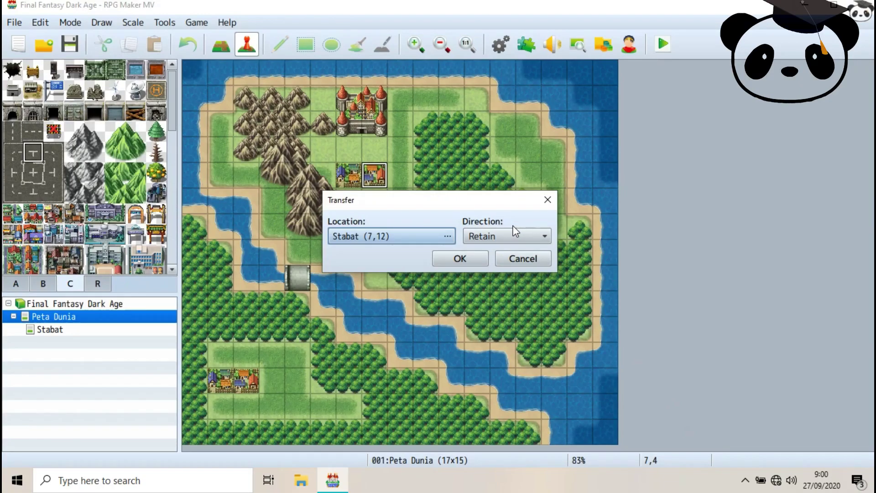
left_click(506, 234)
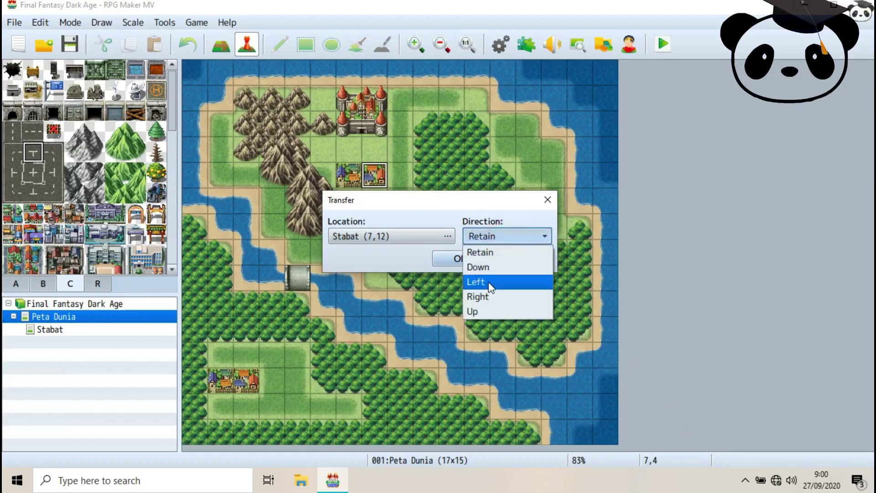
left_click(480, 311)
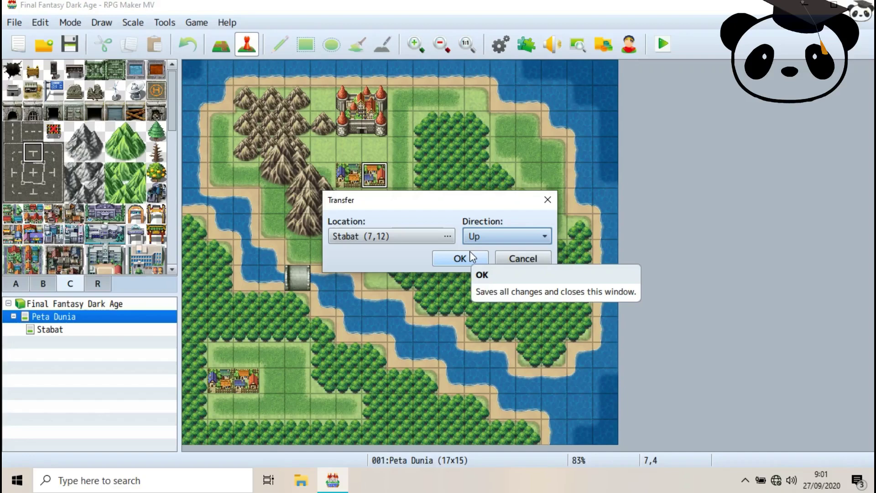
left_click(483, 236)
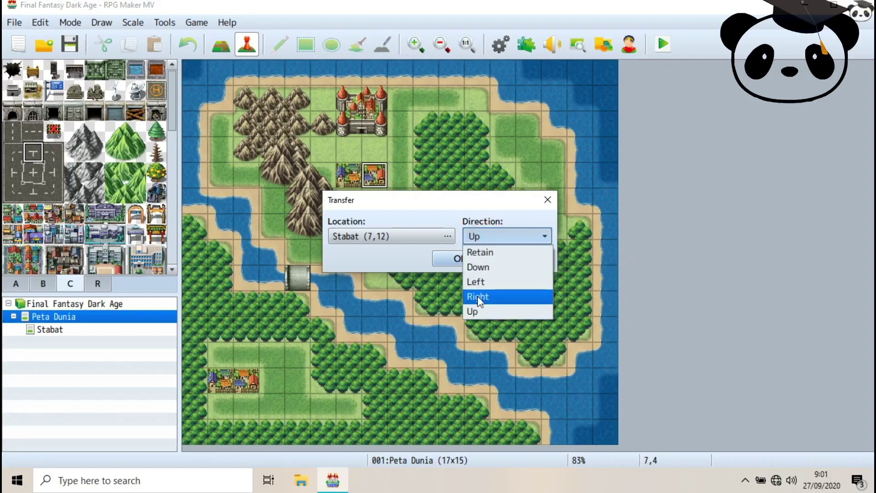
left_click(478, 296)
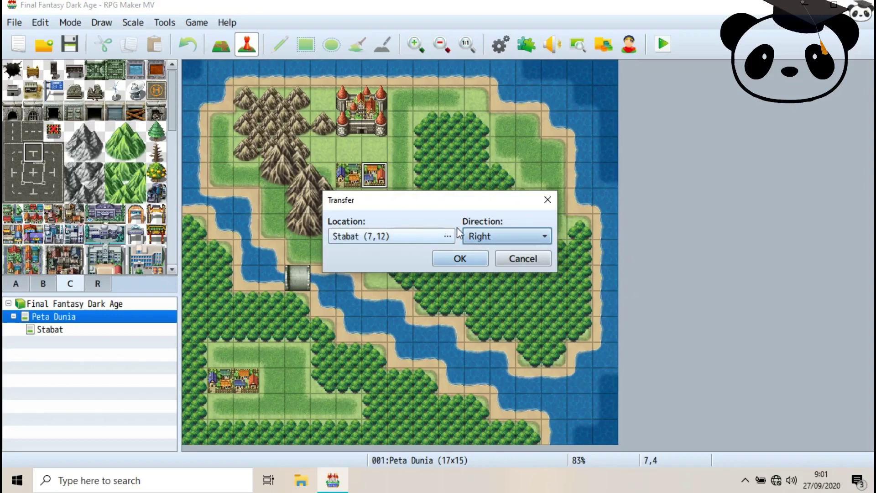
- Set the transfer's arrival direction to Up and create the event
left_click(483, 236)
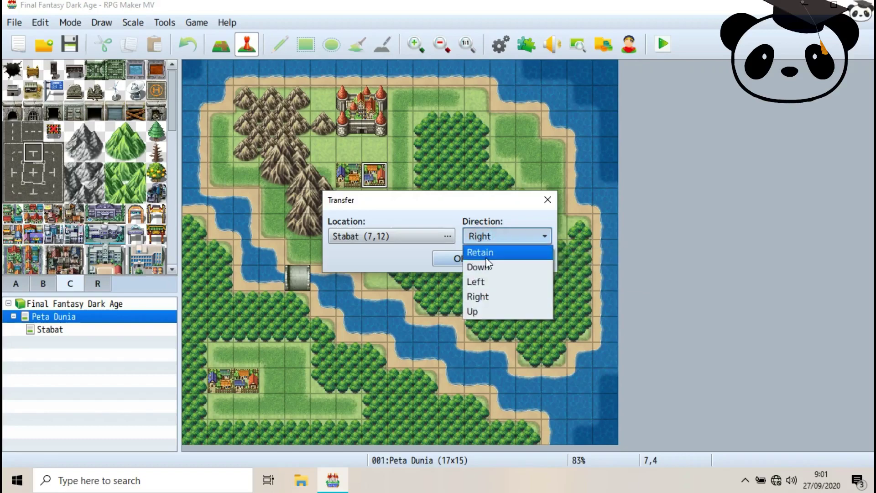
left_click(483, 312)
left_click(461, 260)
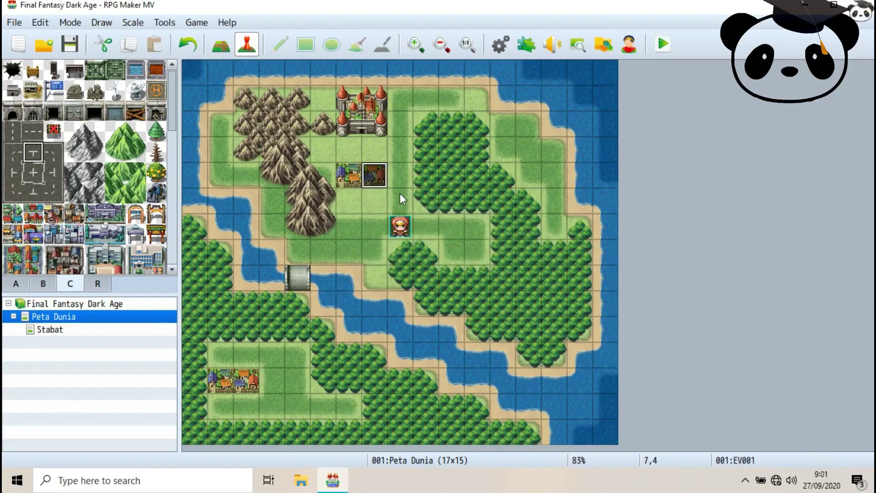
- Copy the transfer event onto the village's western tile (6,4)
left_click(354, 178)
left_click(369, 179)
left_click(344, 179)
key("ctrl+v")
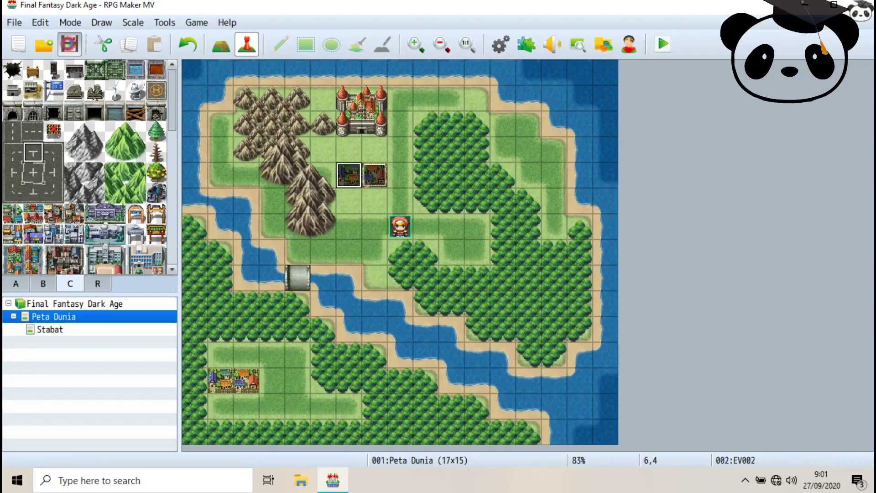
- Playtest a new game, walk the hero into the village and around Stabat's southern path, and close the game
left_click(664, 45)
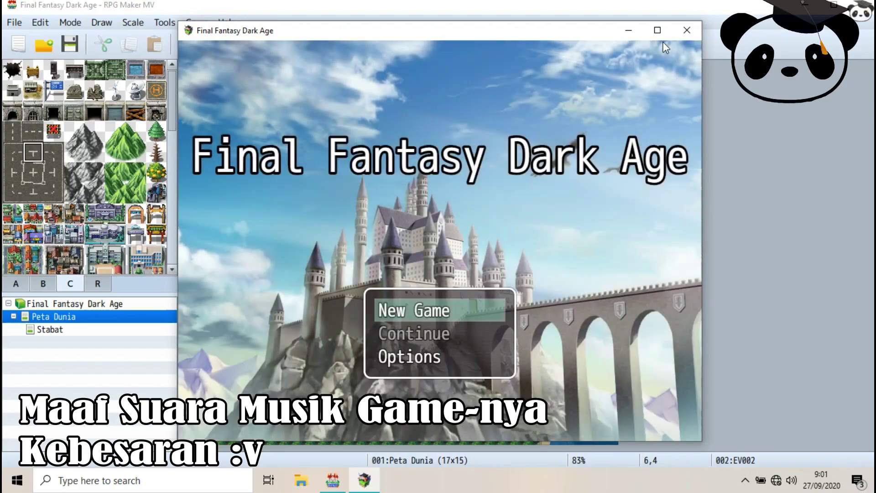
key("Return")
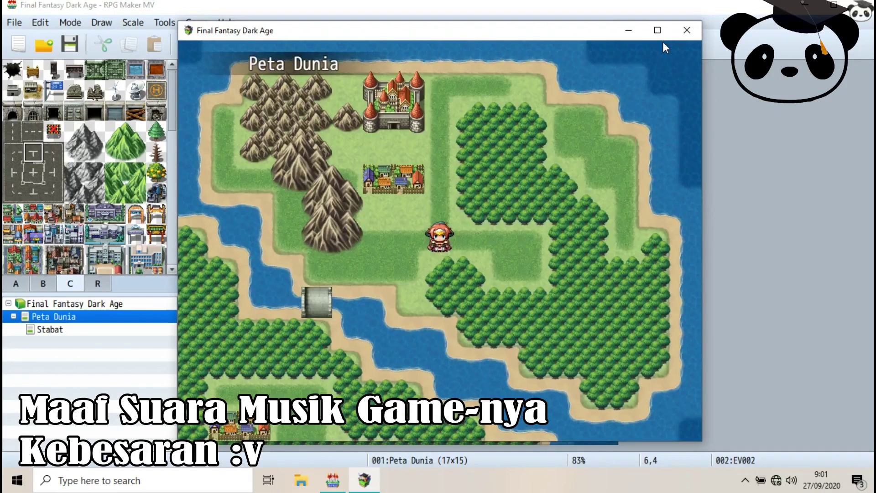
key("Up")
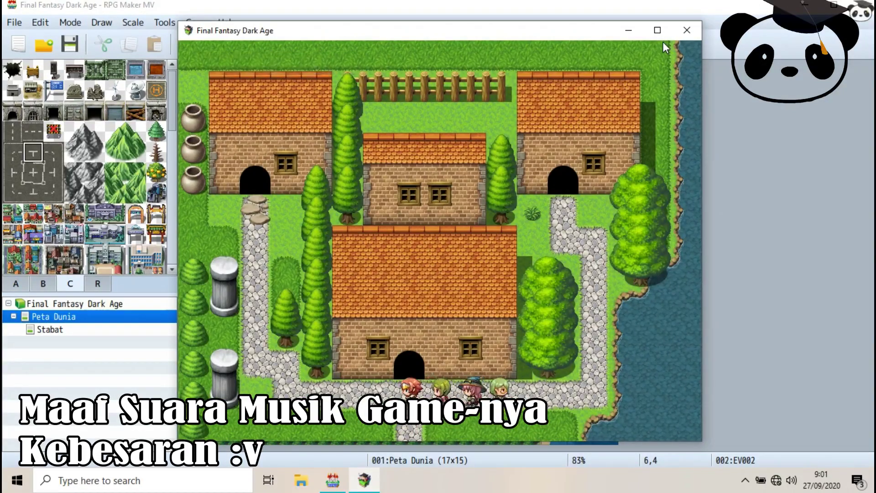
key("Left")
key("Right")
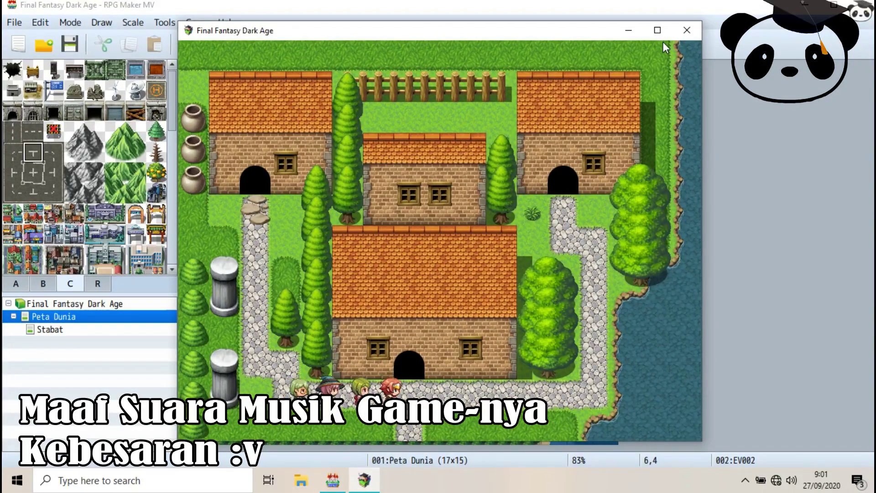
key("Down")
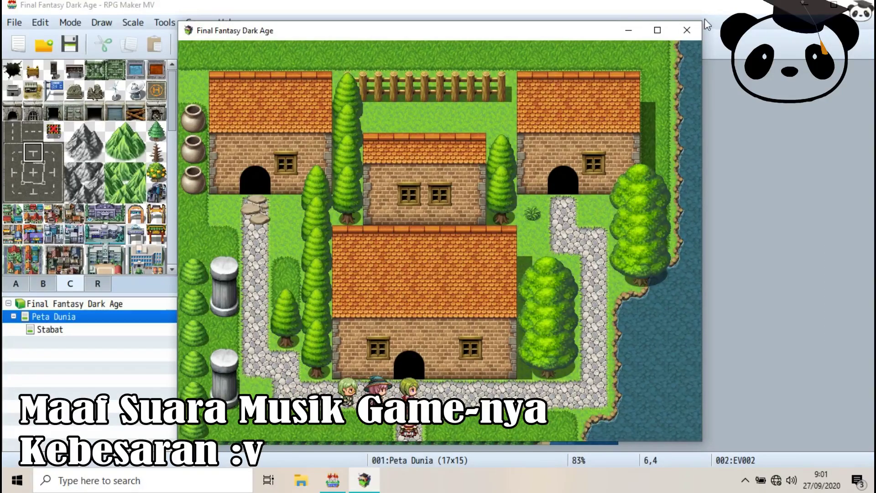
left_click(699, 32)
- Start a transfer event on Stabat's southern path end (7,12) with the destination set to Peta Dunia (7,4)
left_click(80, 331)
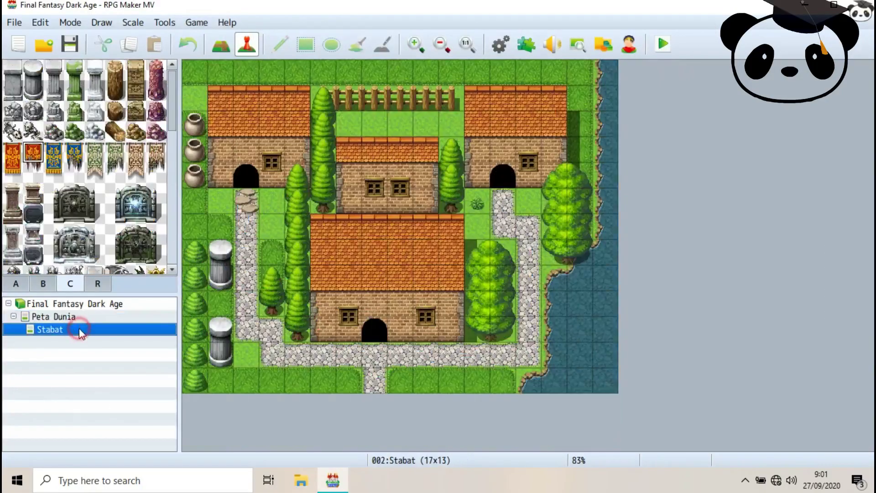
right_click(375, 385)
mouse_move(507, 464)
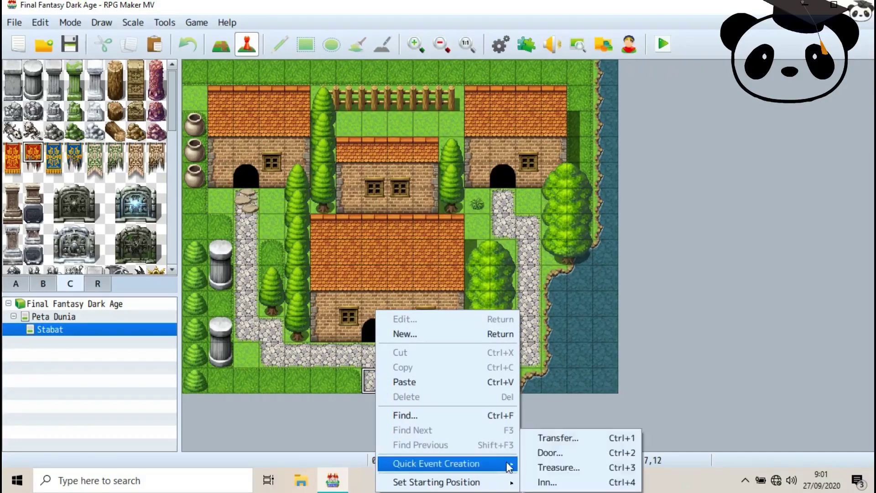
left_click(554, 438)
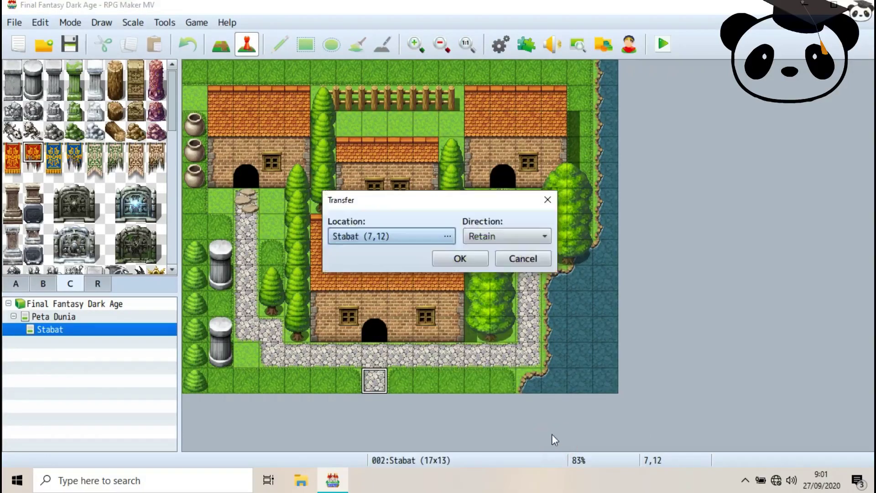
double_click(375, 237)
left_click(168, 44)
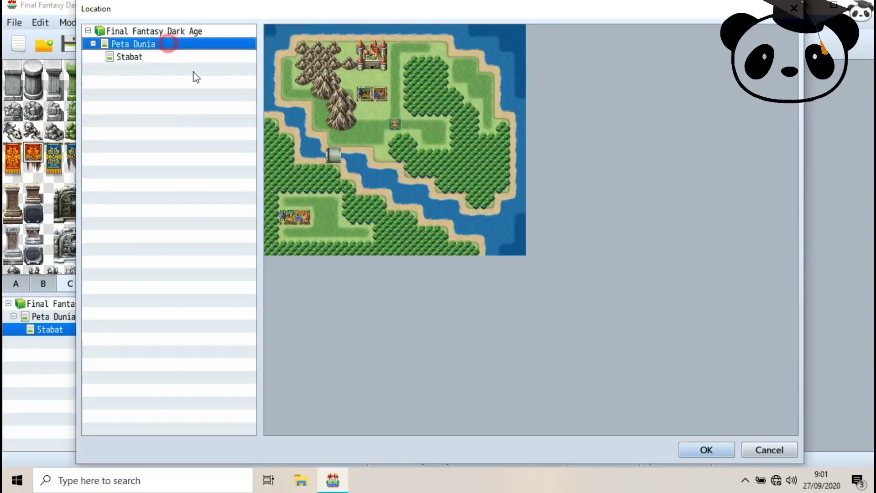
double_click(390, 102)
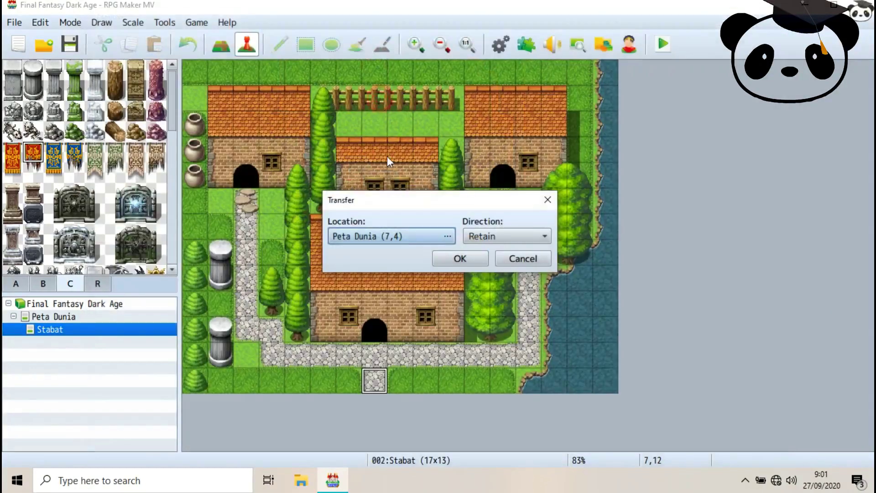
- Set the transfer's arrival direction to Down and create the event
left_click(493, 236)
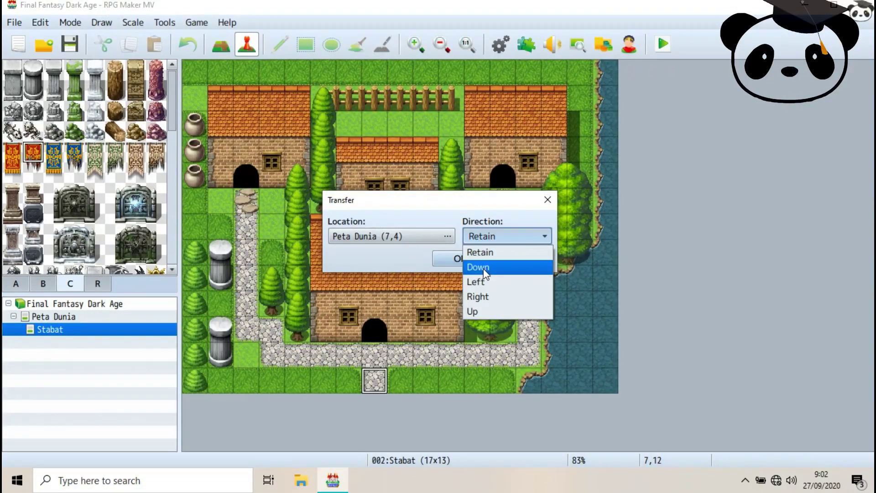
left_click(484, 268)
left_click(458, 259)
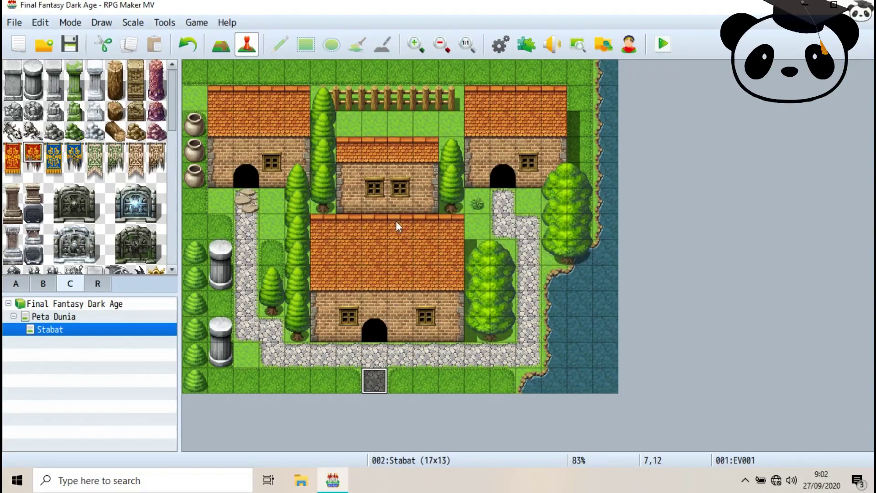
- Save the changes and playtest a new game, walking the party into Stabat and back out through the southern exit
left_click(663, 45)
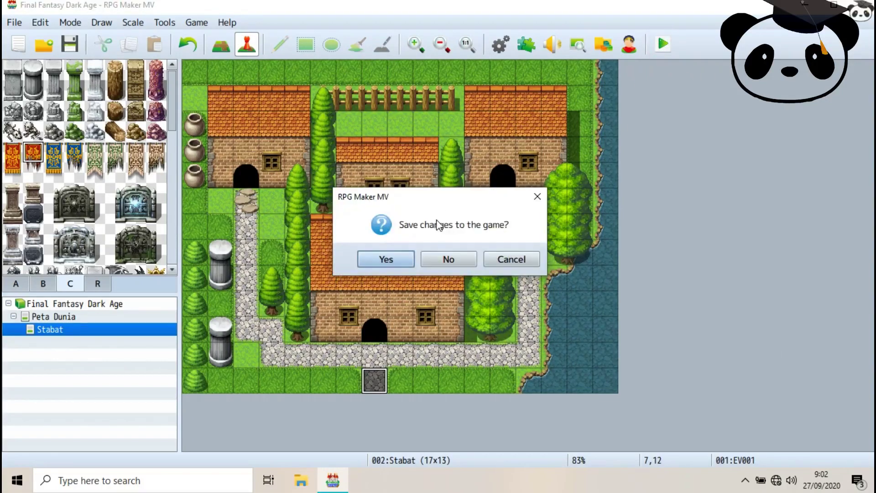
left_click(400, 259)
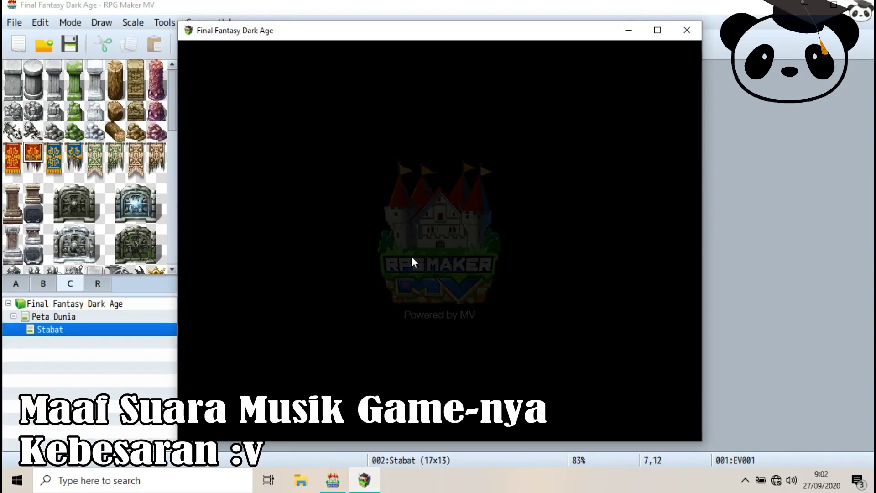
key("Return")
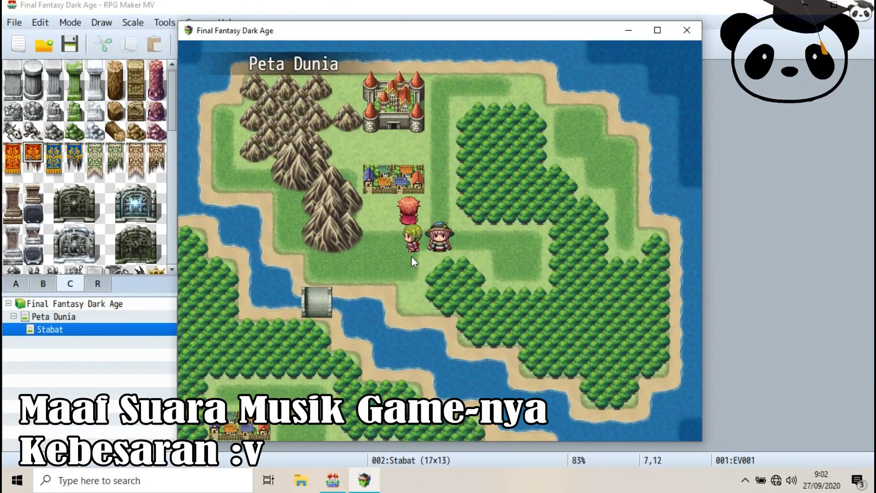
key("Up")
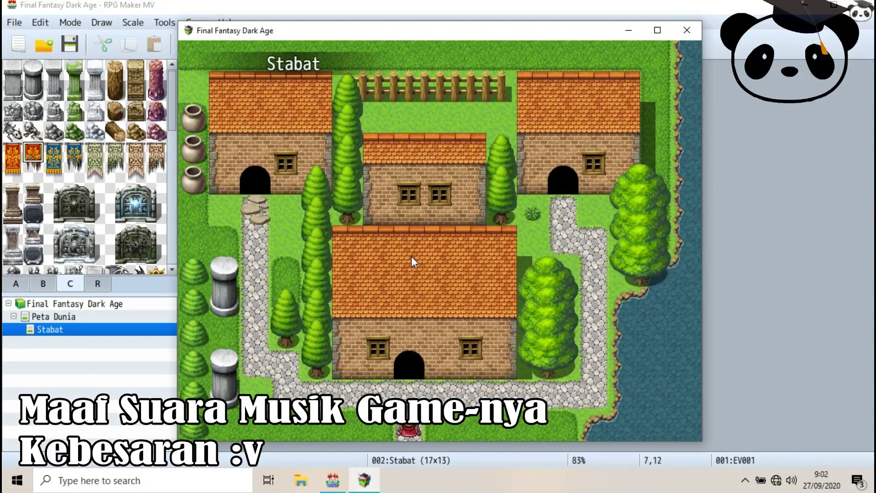
key("Up")
key("Left")
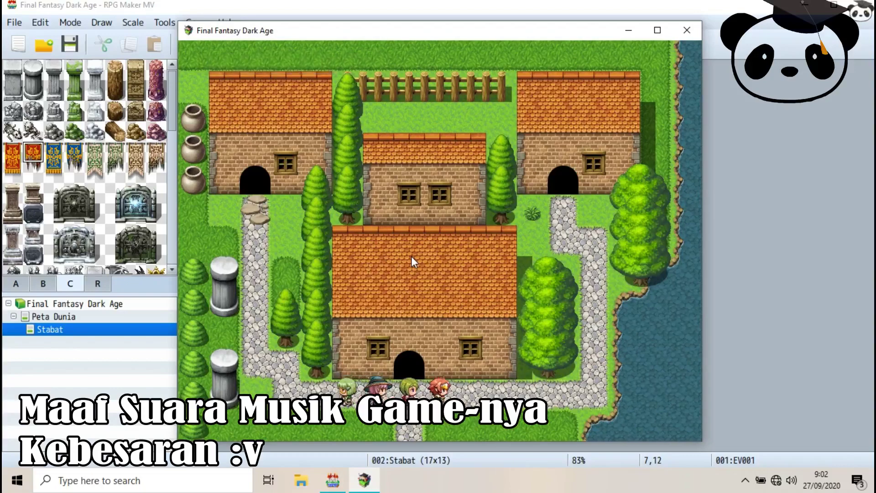
key("Down")
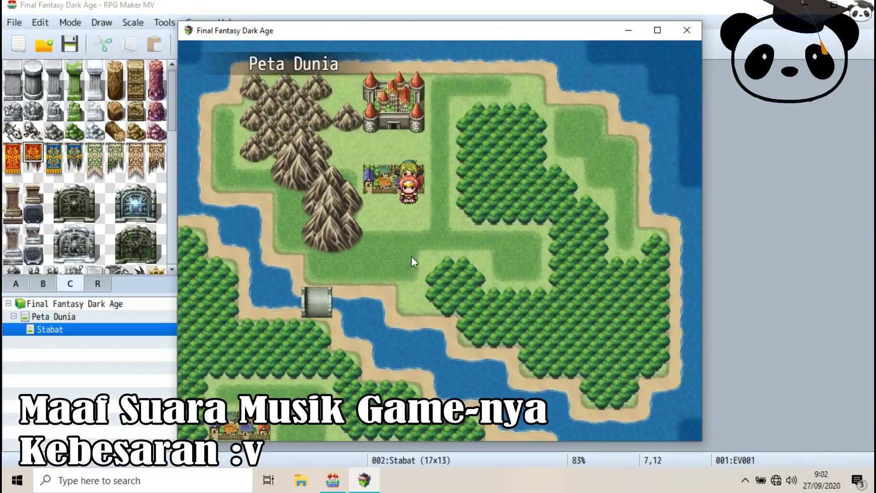
- Walk the party around the world map south of the village to check movement after leaving Stabat
key("Down")
key("Right")
key("Up")
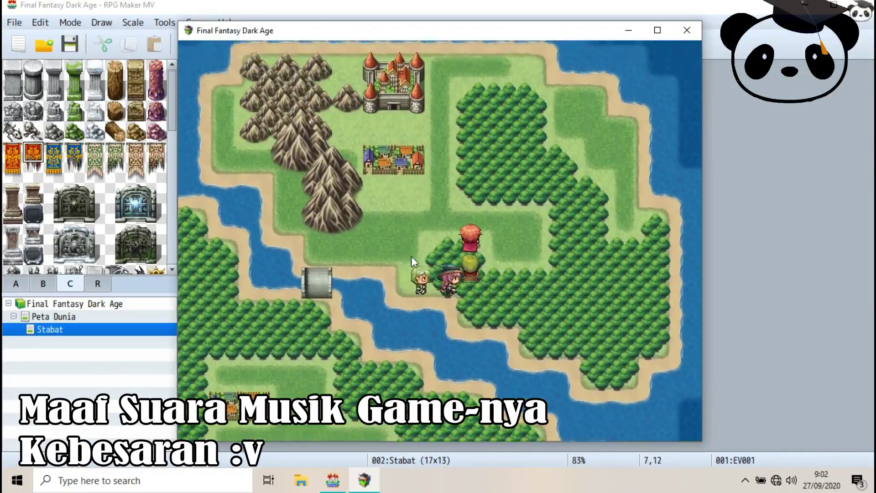
key("Up")
key("Left")
key("Down")
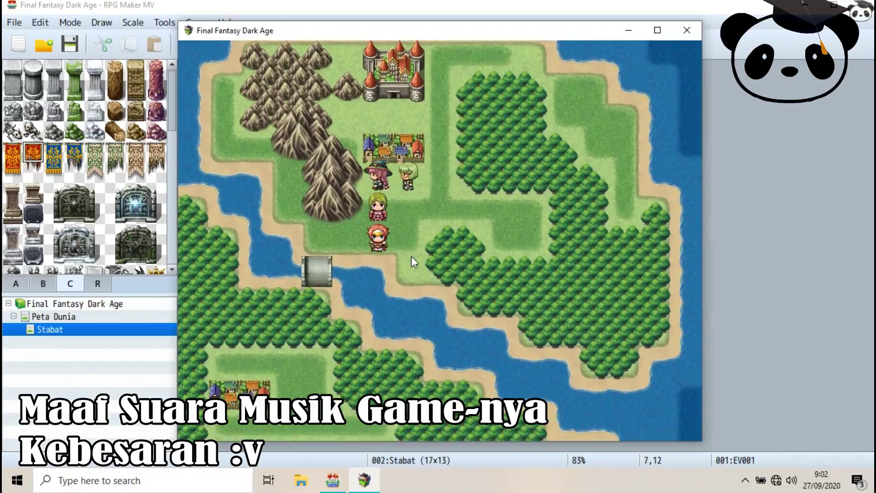
key("Right")
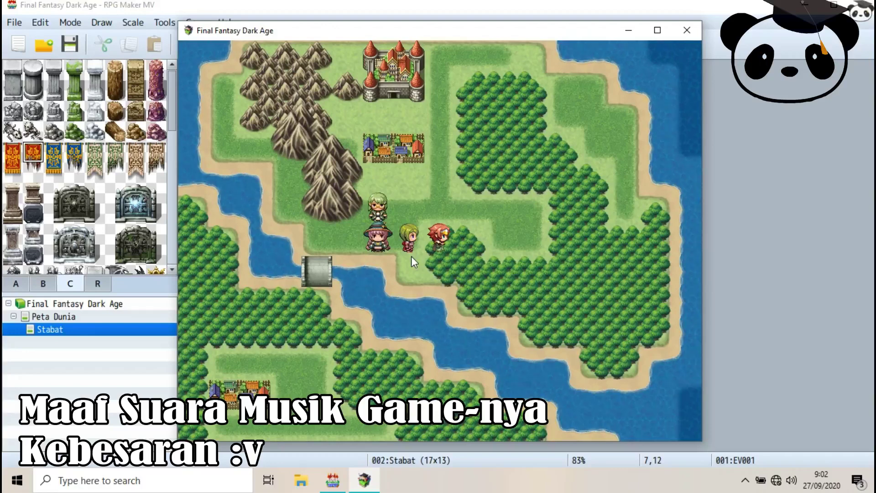
- Close the playtest and save the project
left_click(689, 32)
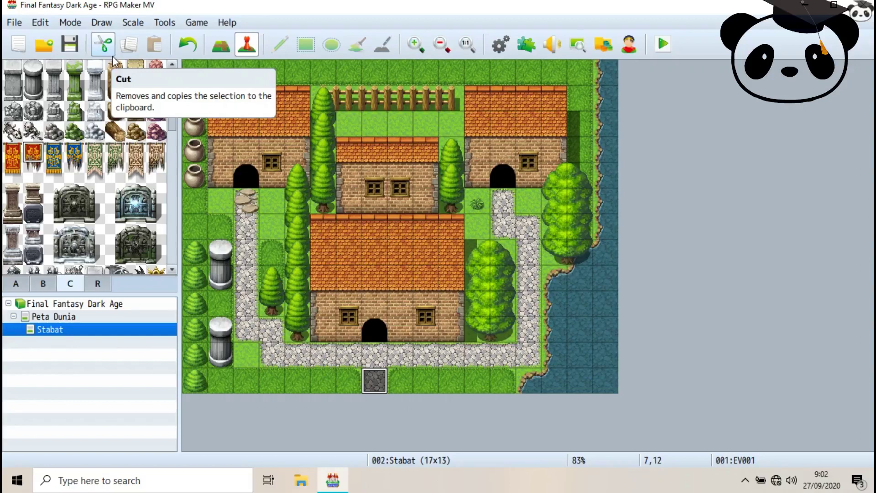
left_click(73, 44)
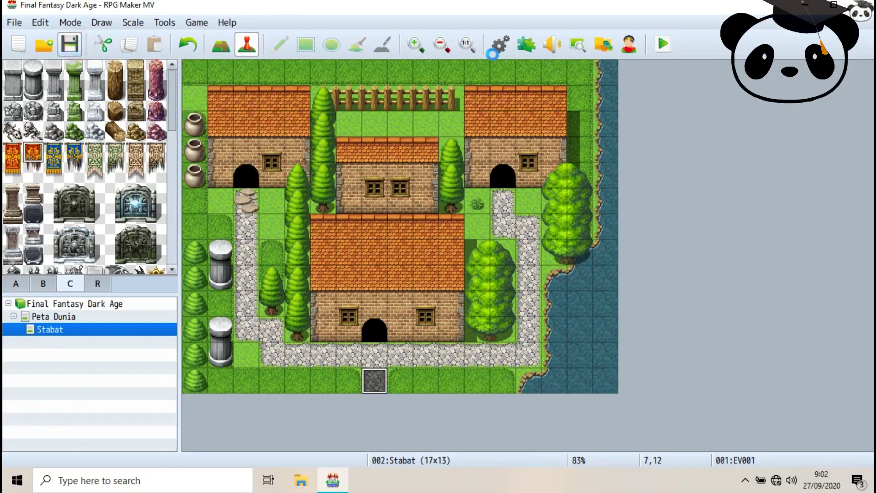